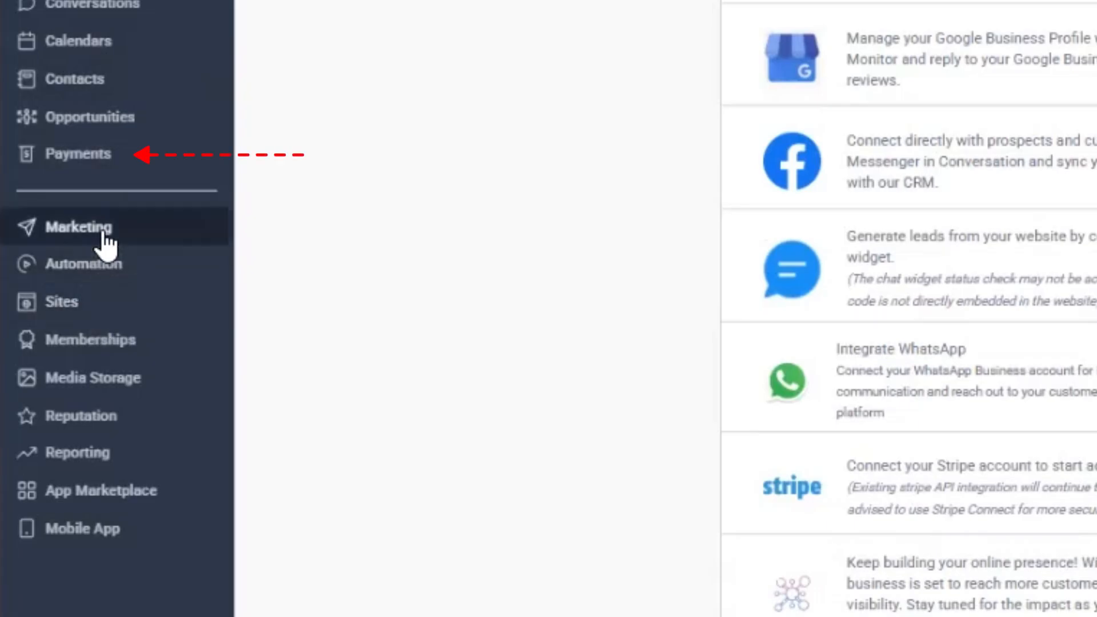
- View the sub-account's Payments section, and open the Sub-Account features in the agency's Labs settings
left_click(86, 162)
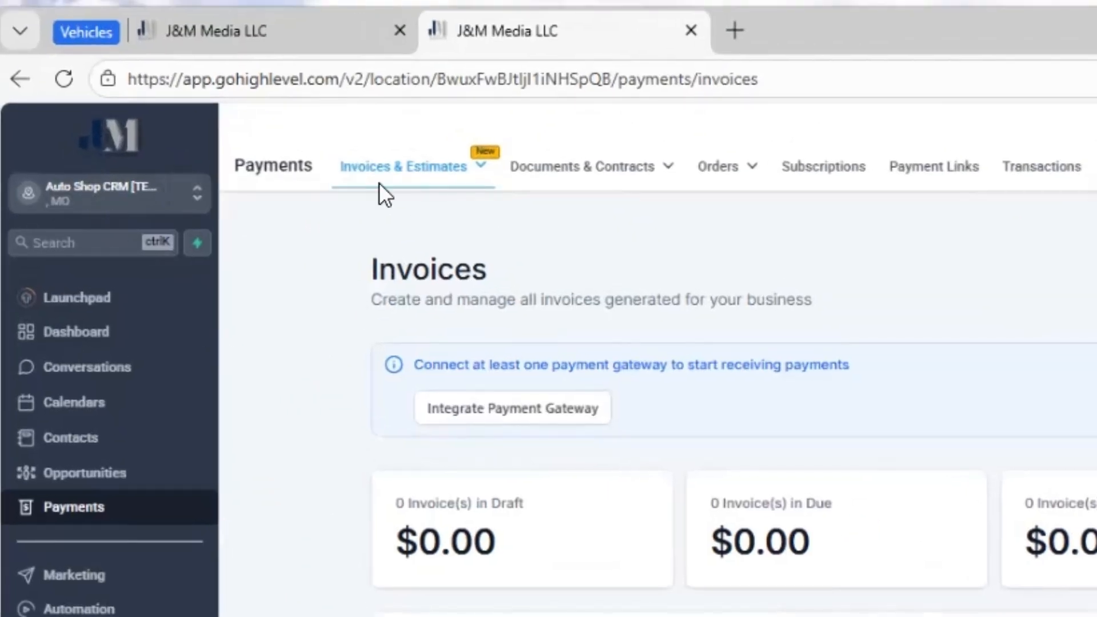
left_click(284, 30)
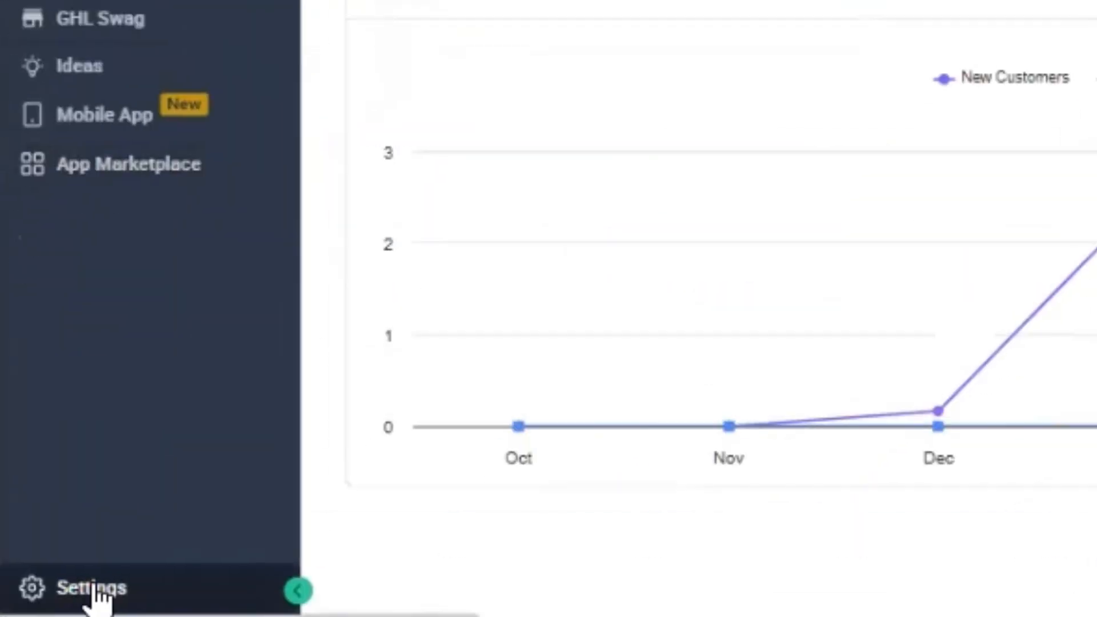
left_click(99, 594)
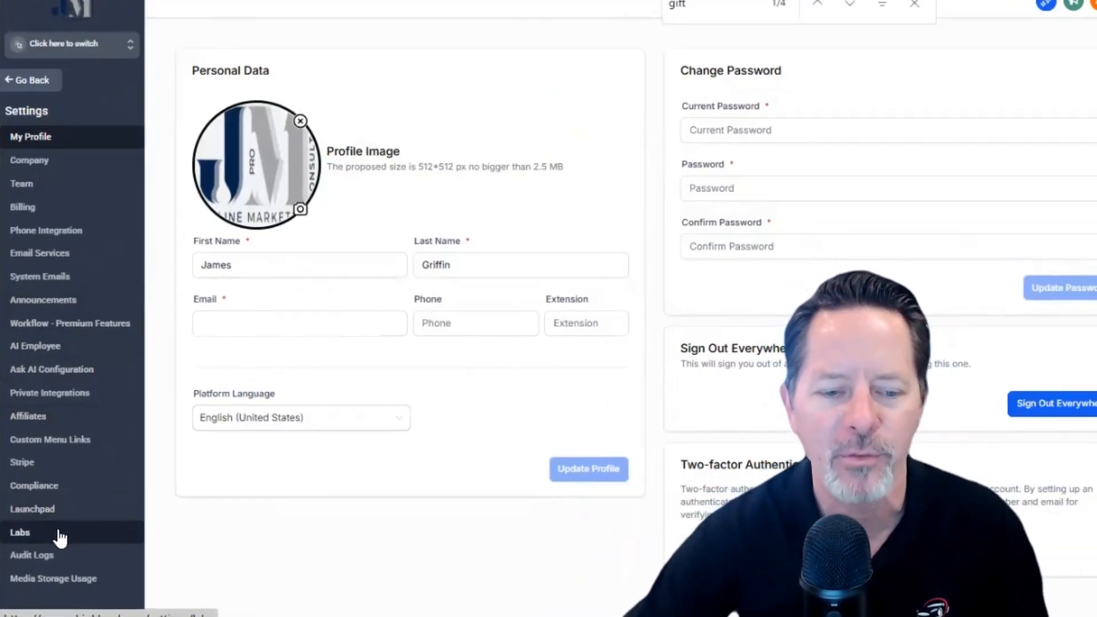
left_click(42, 533)
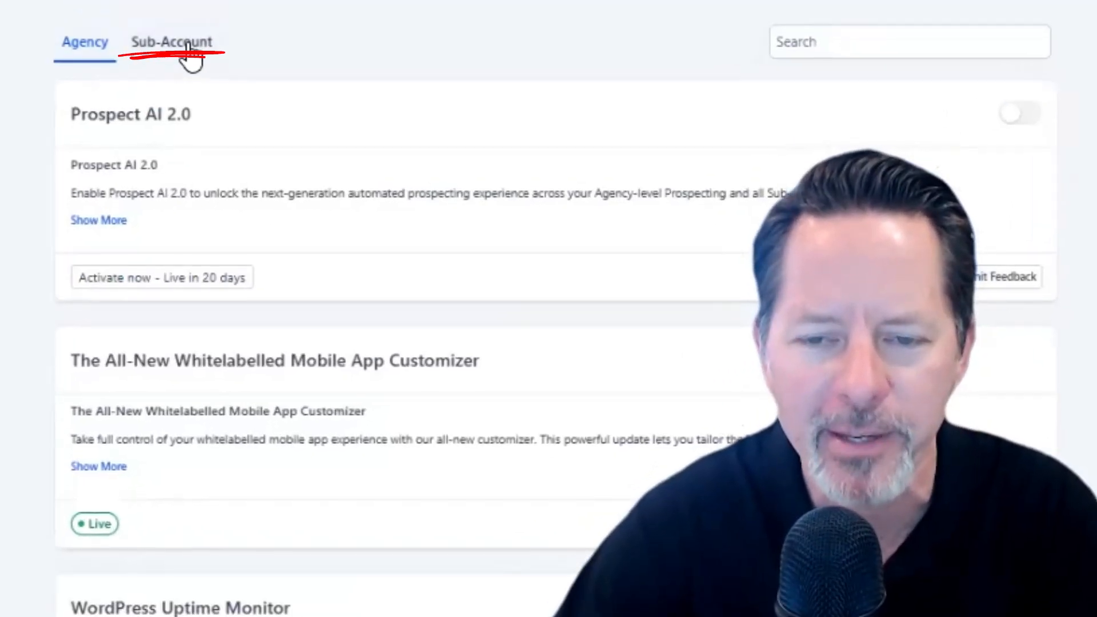
left_click(188, 45)
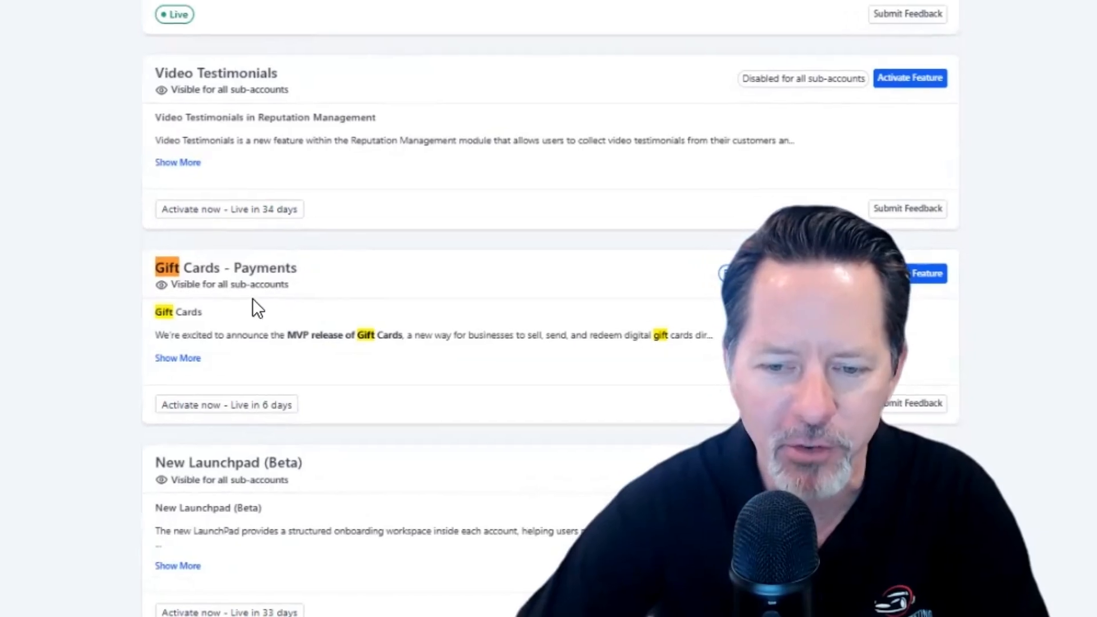
- Locate the Gift Cards - Payments feature in the list and open its sub-account activation settings
scroll(411, 372, "down", 10)
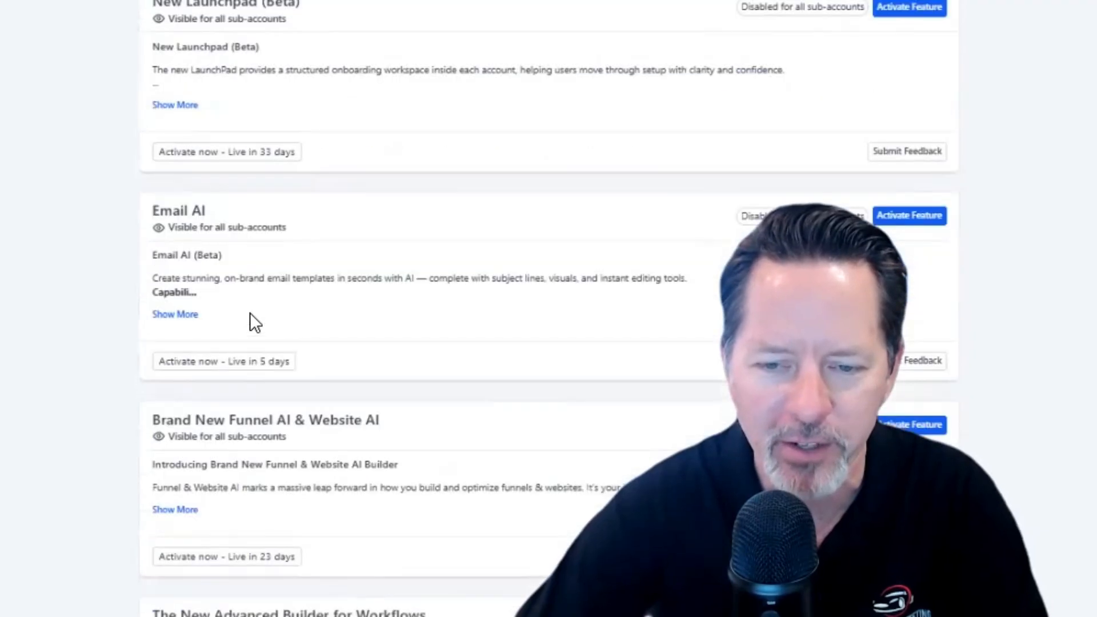
scroll(411, 372, "up", 3)
scroll(250, 315, "down", 10)
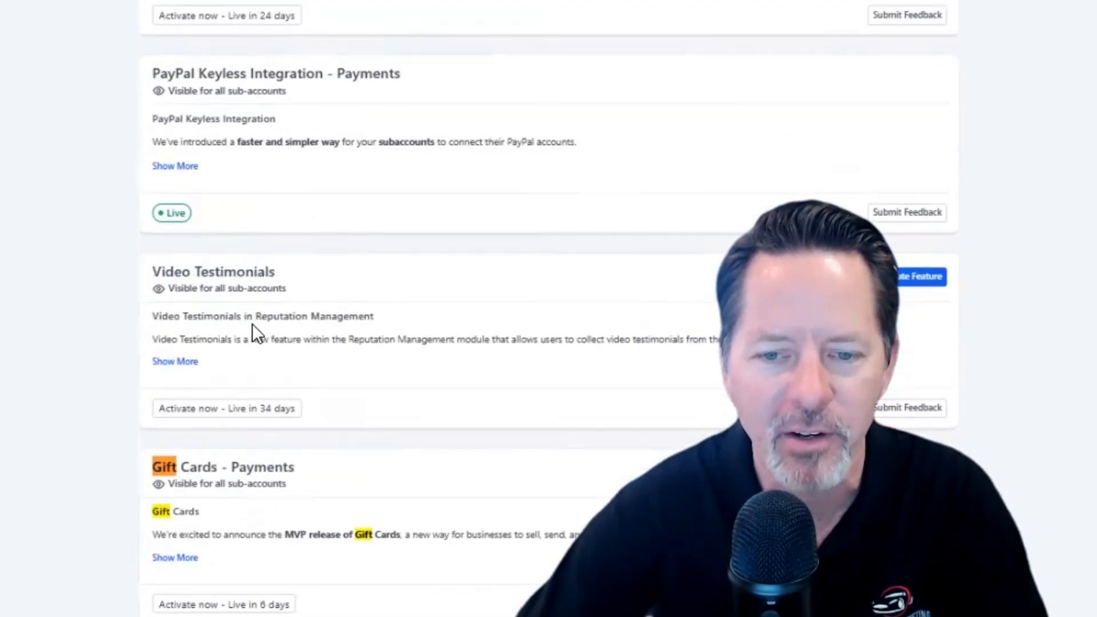
scroll(255, 329, "down", 3)
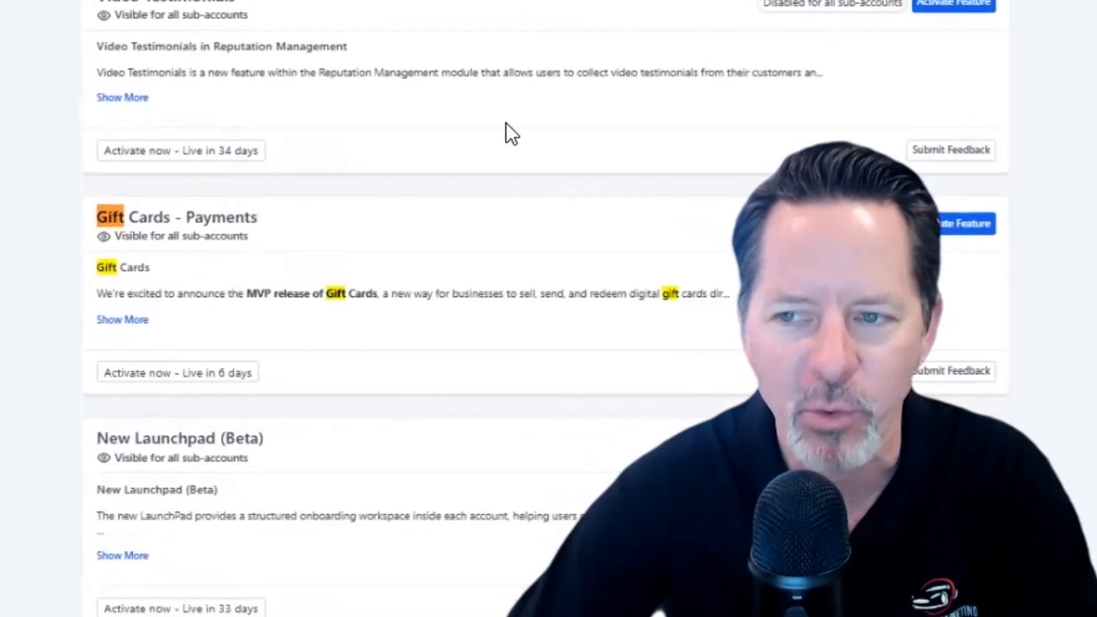
key("Escape")
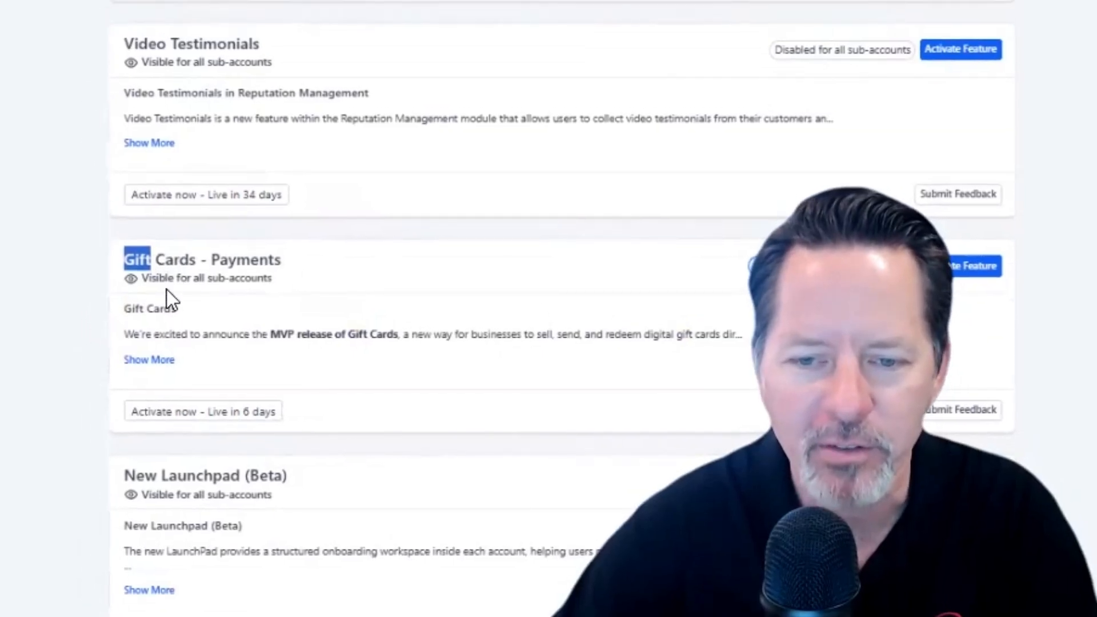
left_click_drag(147, 280, 274, 299)
left_click(120, 269)
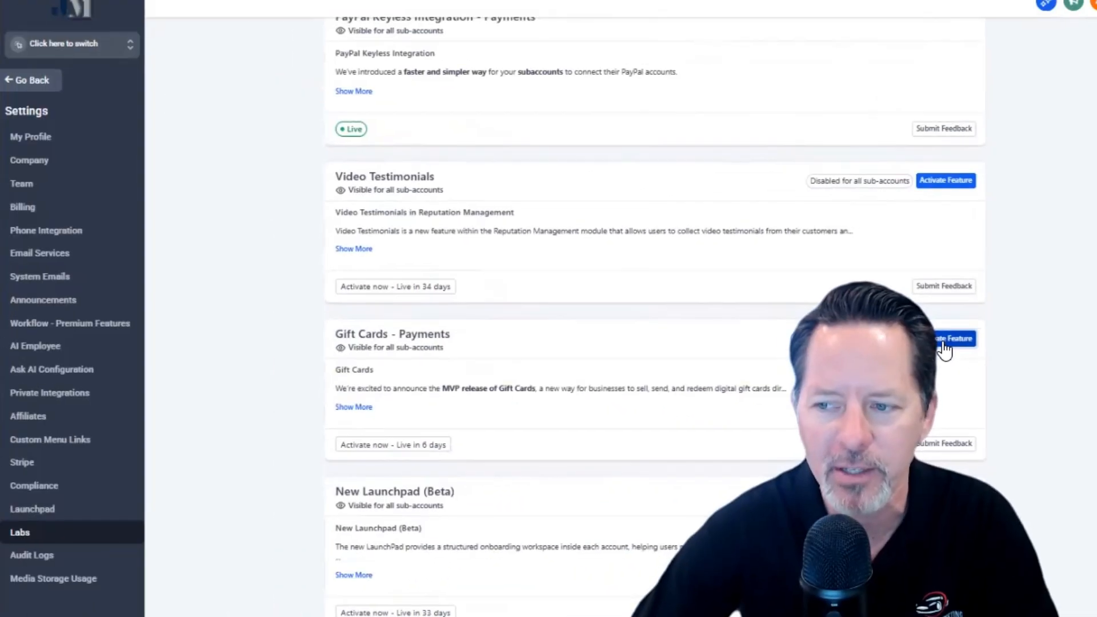
left_click(737, 246)
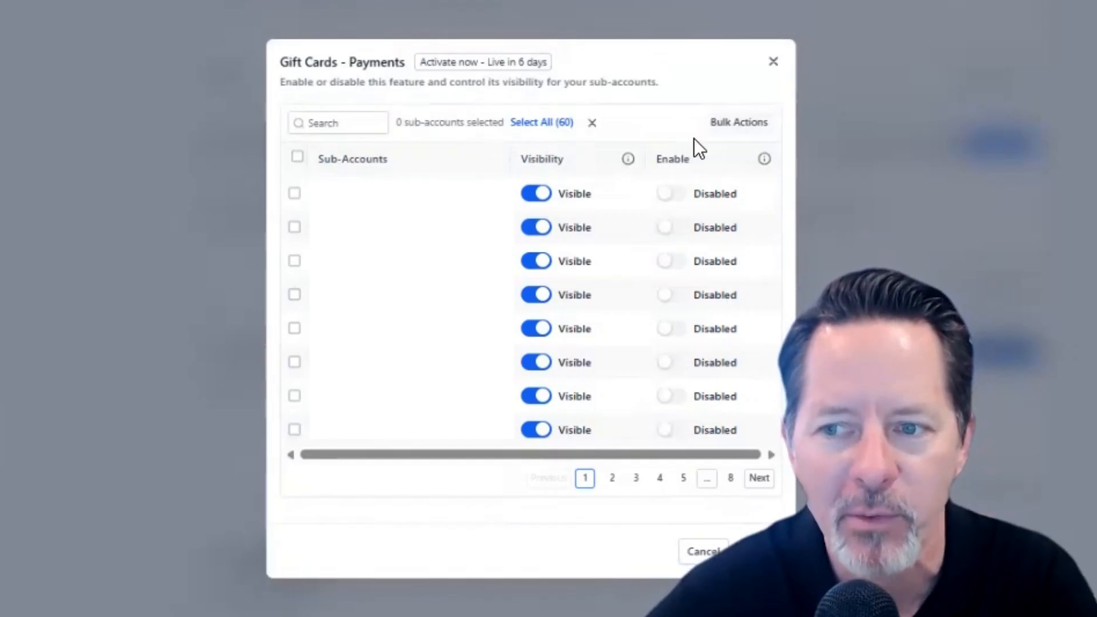
- Find the sub-account with the search "crm", enable gift cards for Auto Shop CRM [TEMPLATE], and save
left_click(352, 123)
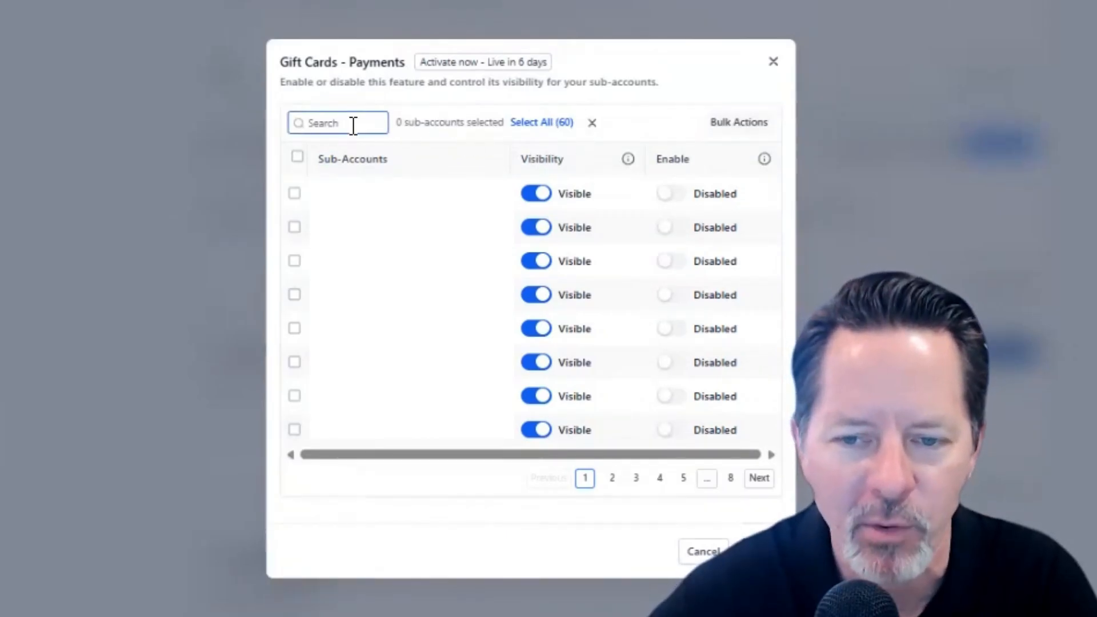
left_click(365, 131)
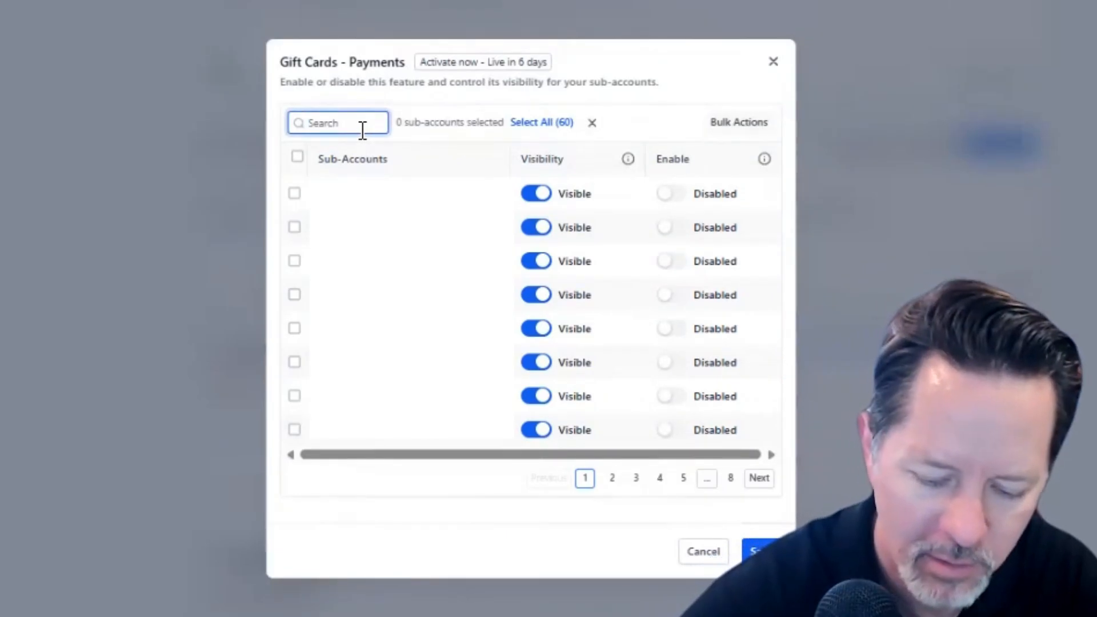
type("crm")
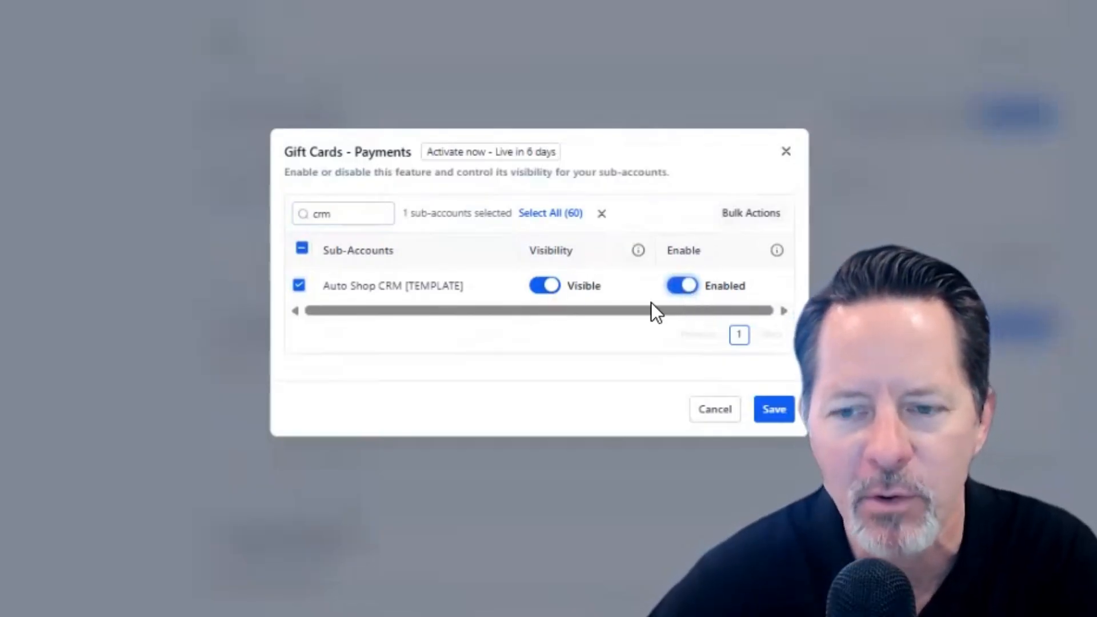
left_click(782, 411)
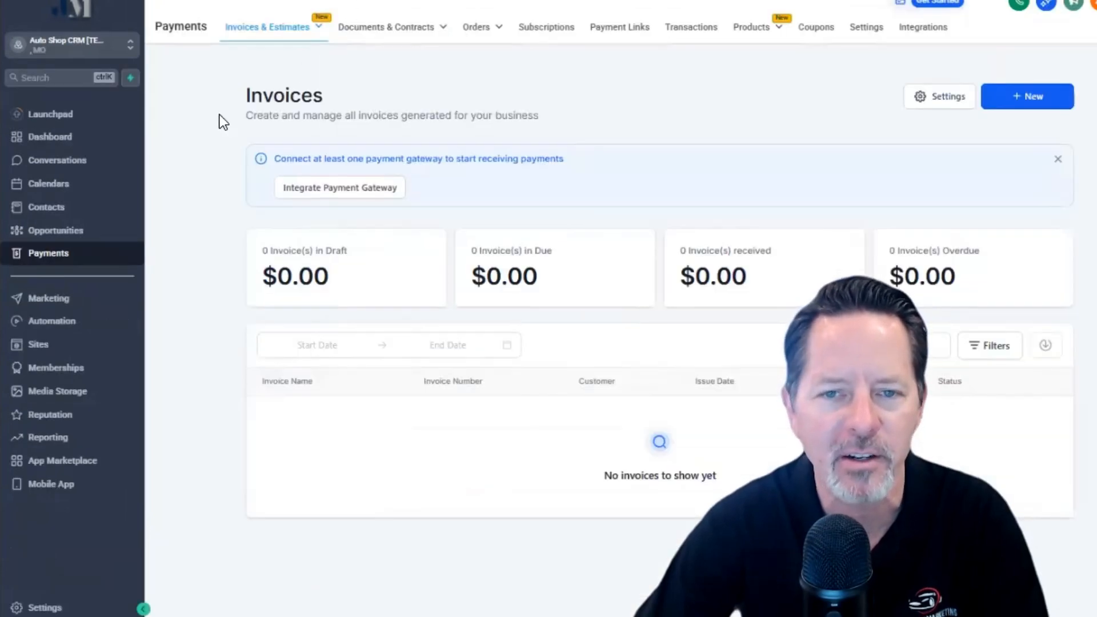
- Reload the sub-account's Payments page and start creating a gift card in its Gift Cards section
left_click(343, 1)
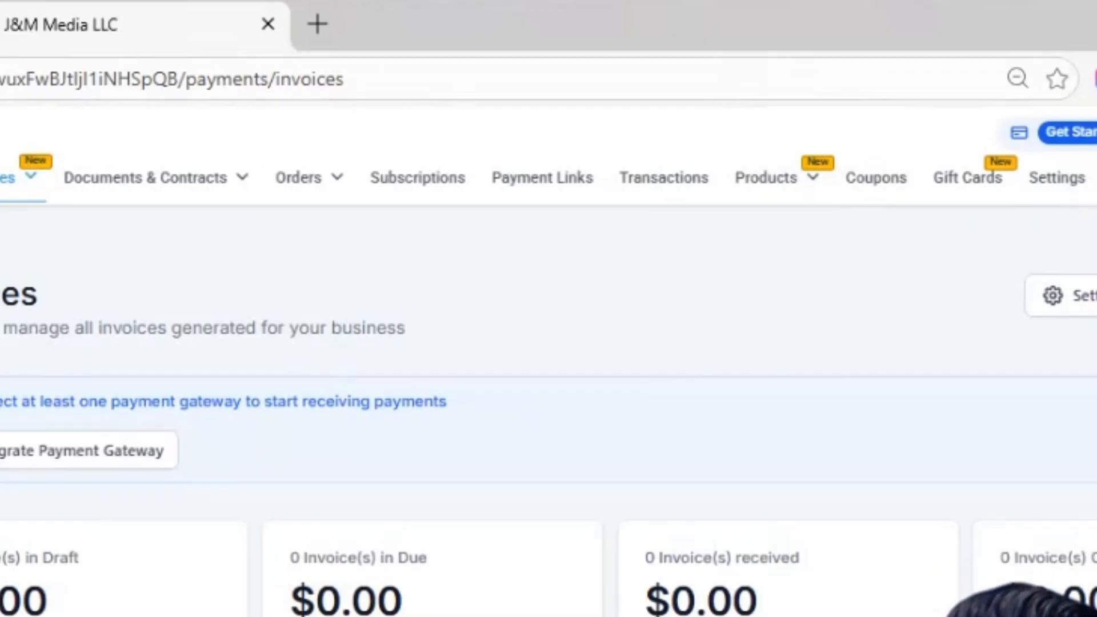
mouse_move(779, 220)
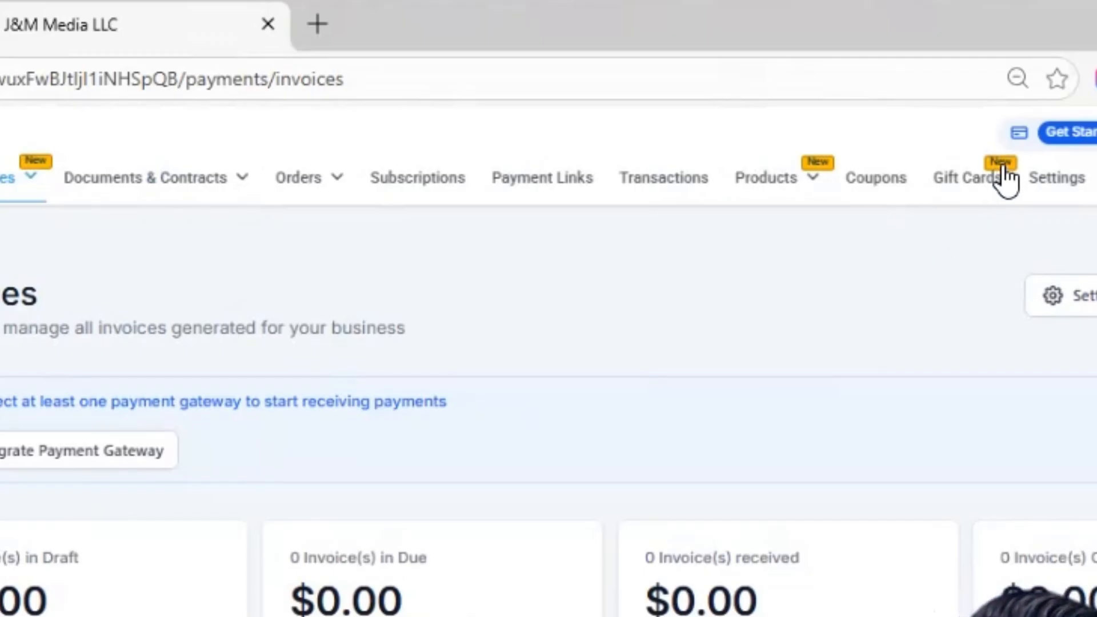
mouse_move(804, 194)
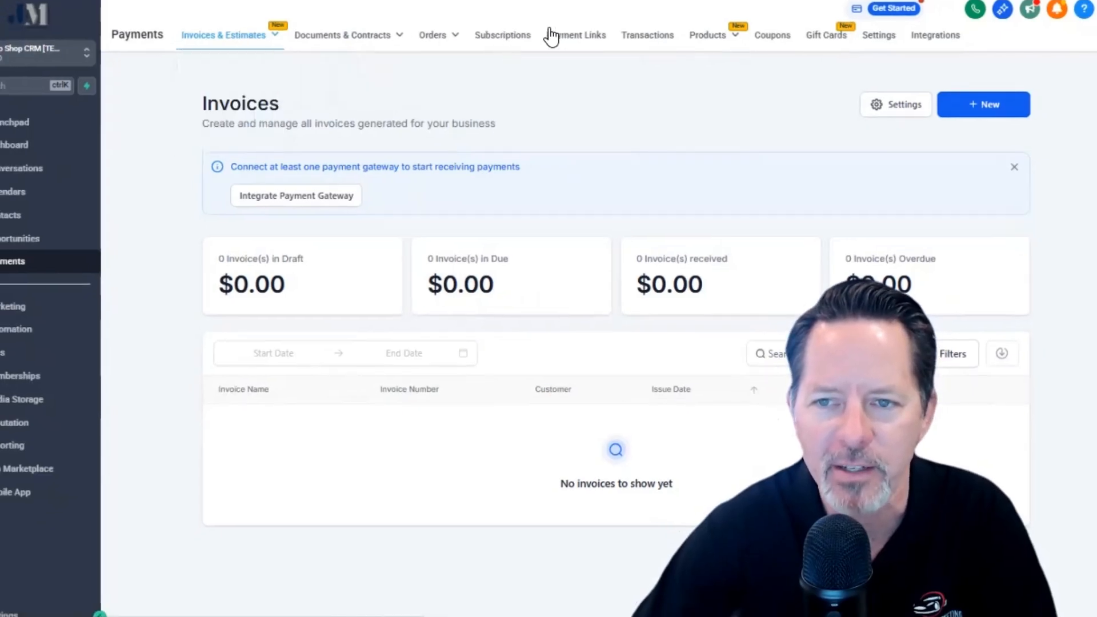
left_click(832, 38)
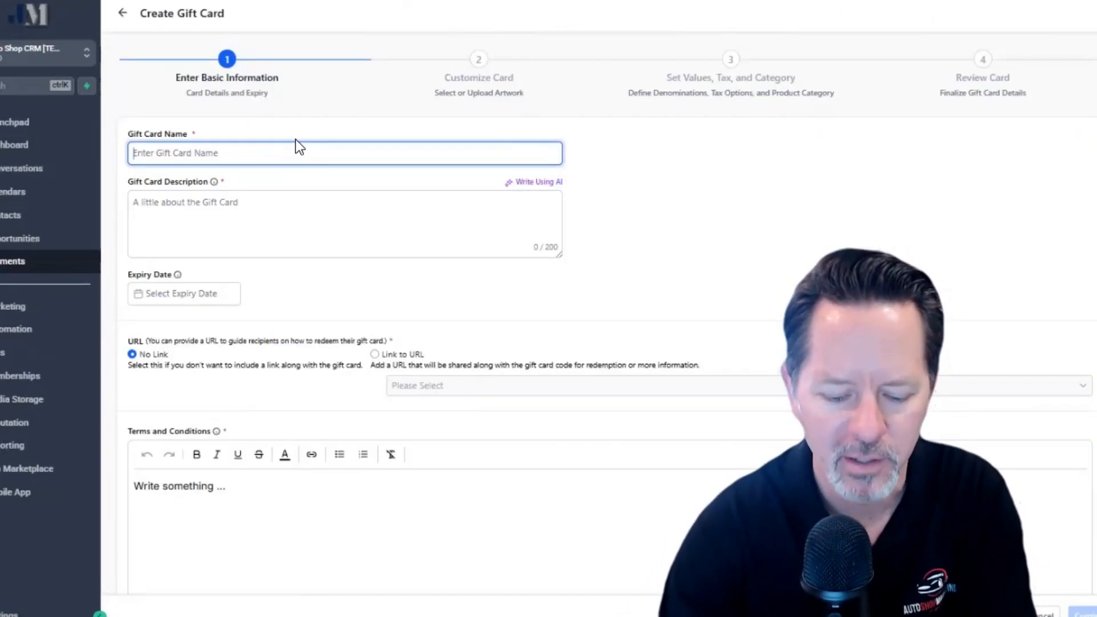
- Name the gift card "Auto Shop Gift Card" and describe it as "Good for any auto repair at our shop"
type("Aut")
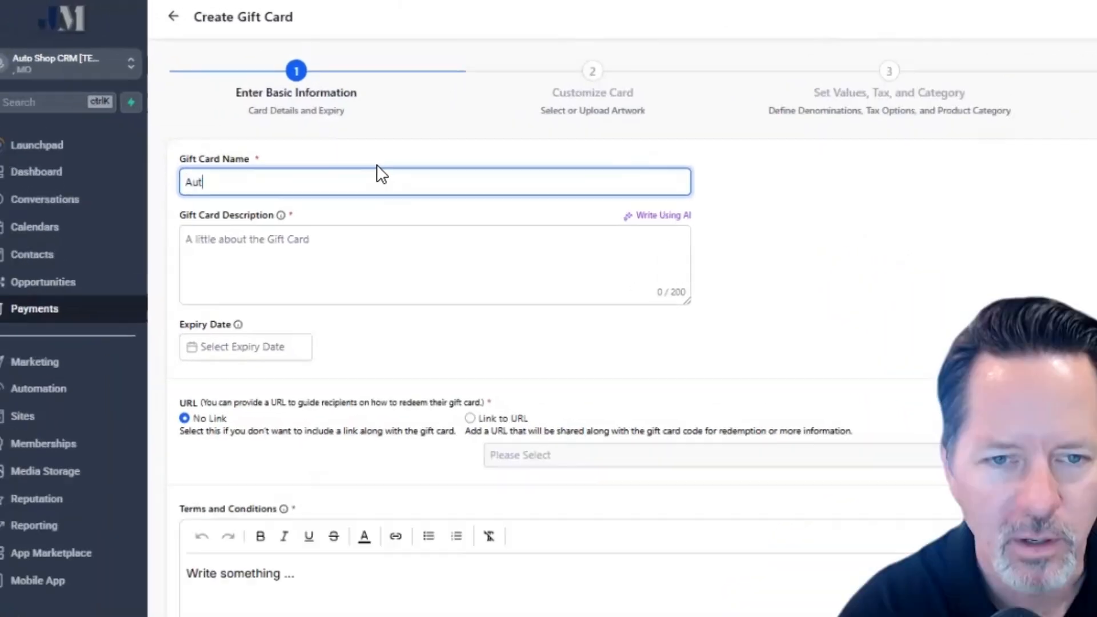
type("o Shop G")
type("ift Card")
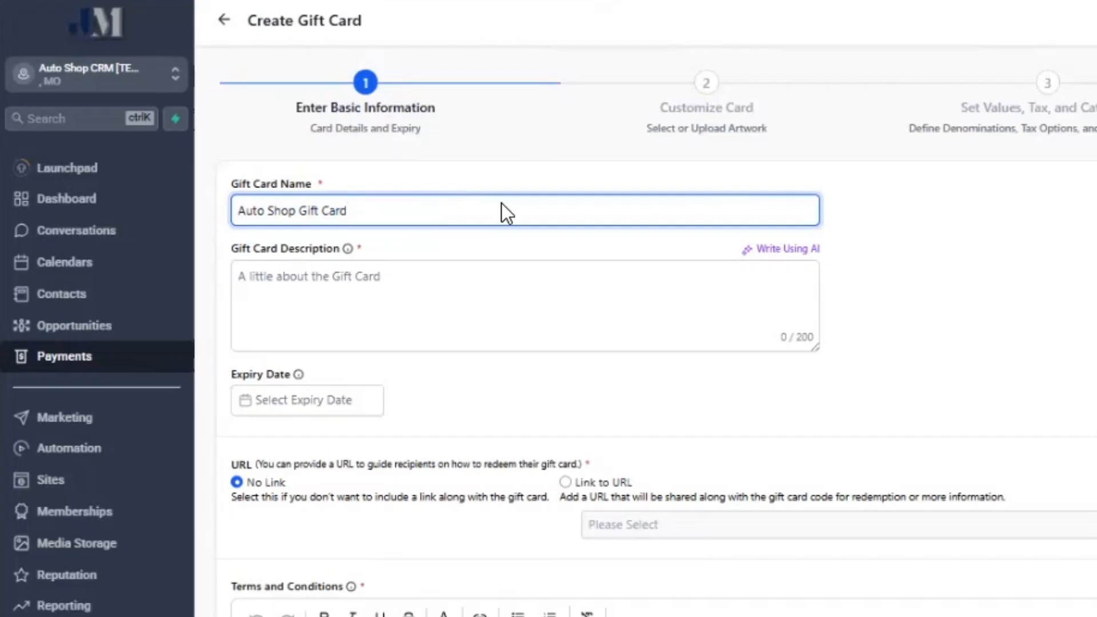
left_click(449, 284)
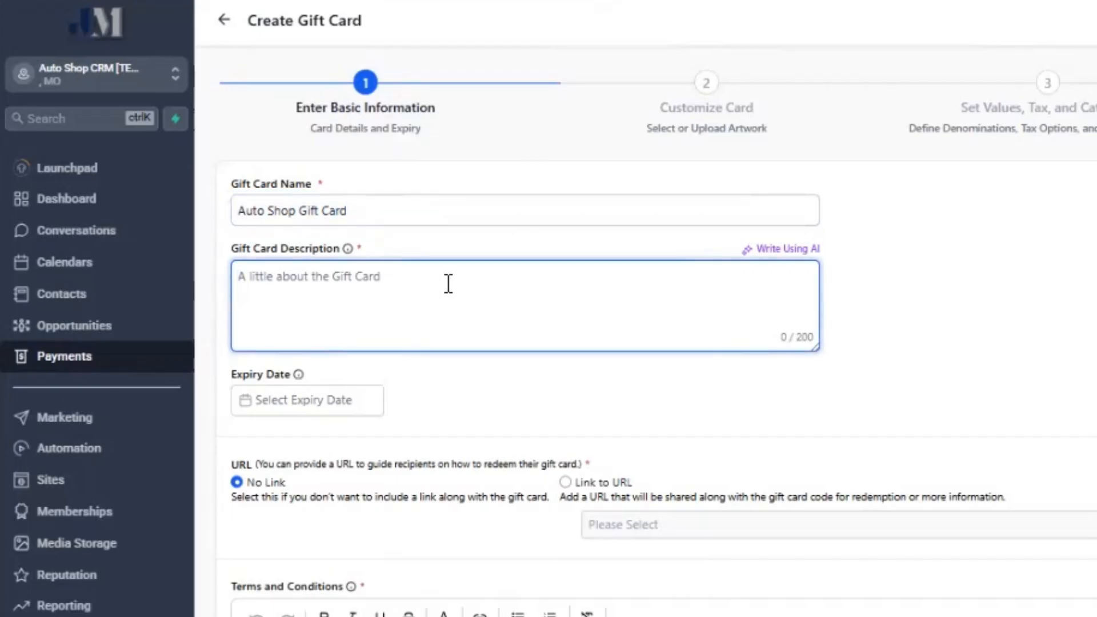
type("Good for any auto repair at our shop")
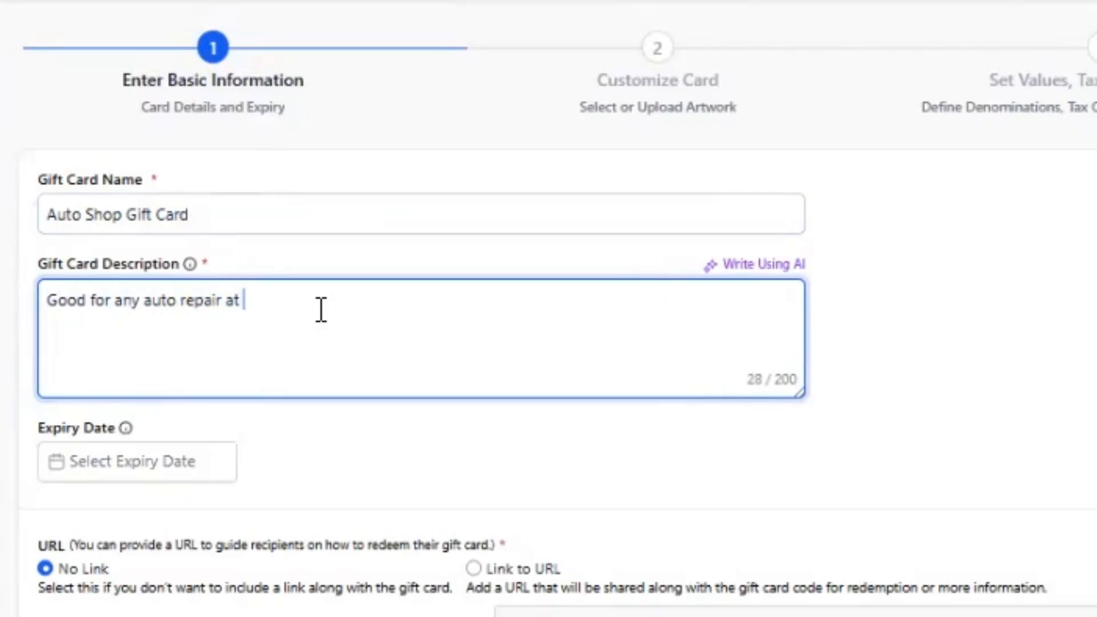
left_click(1057, 425)
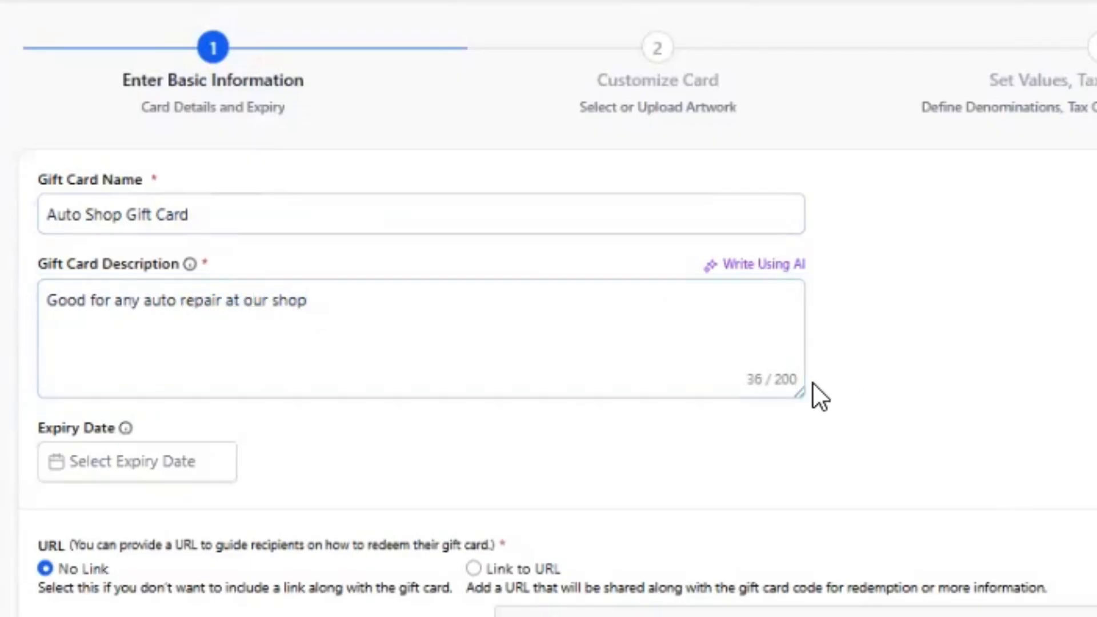
left_click(786, 377)
left_click(995, 372)
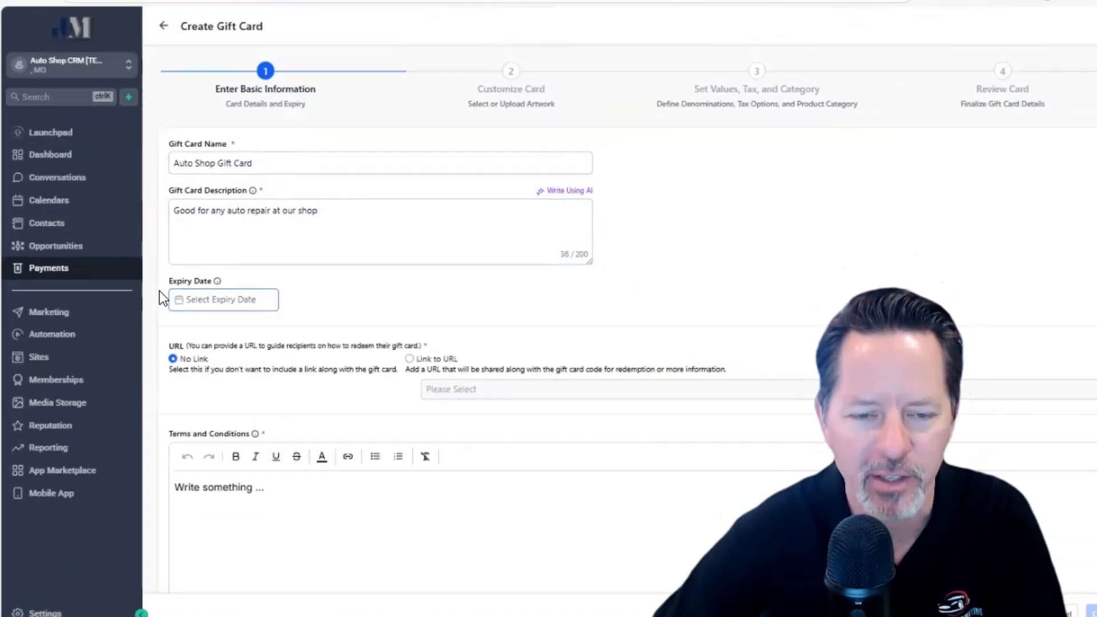
- Examine the gift card's optional expiry date picker and its help text without setting a date
left_click(207, 299)
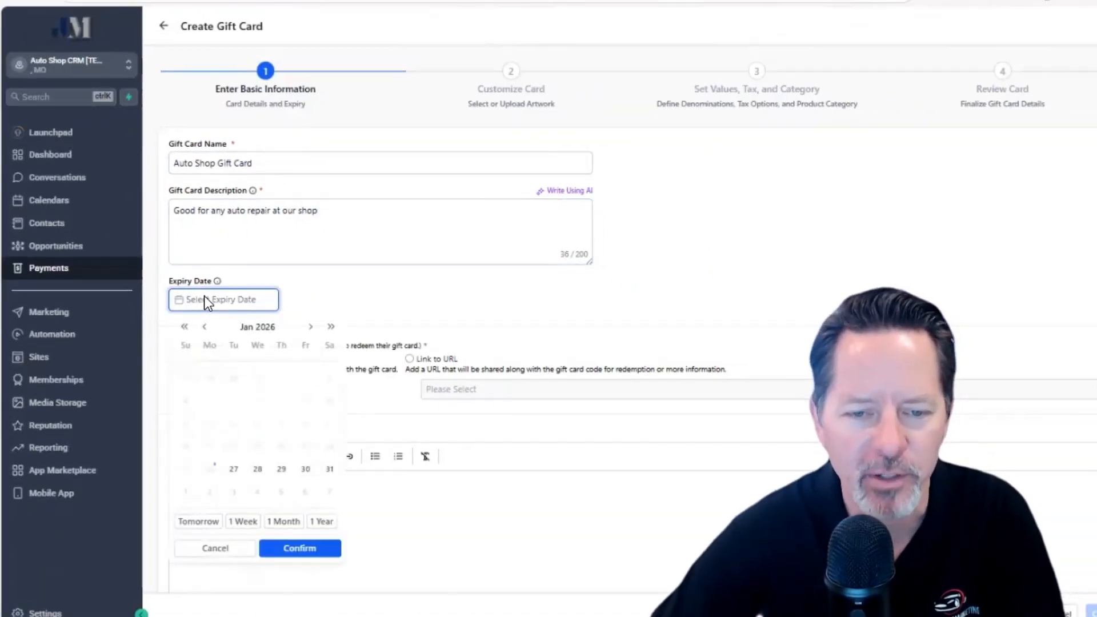
left_click(297, 309)
mouse_move(216, 285)
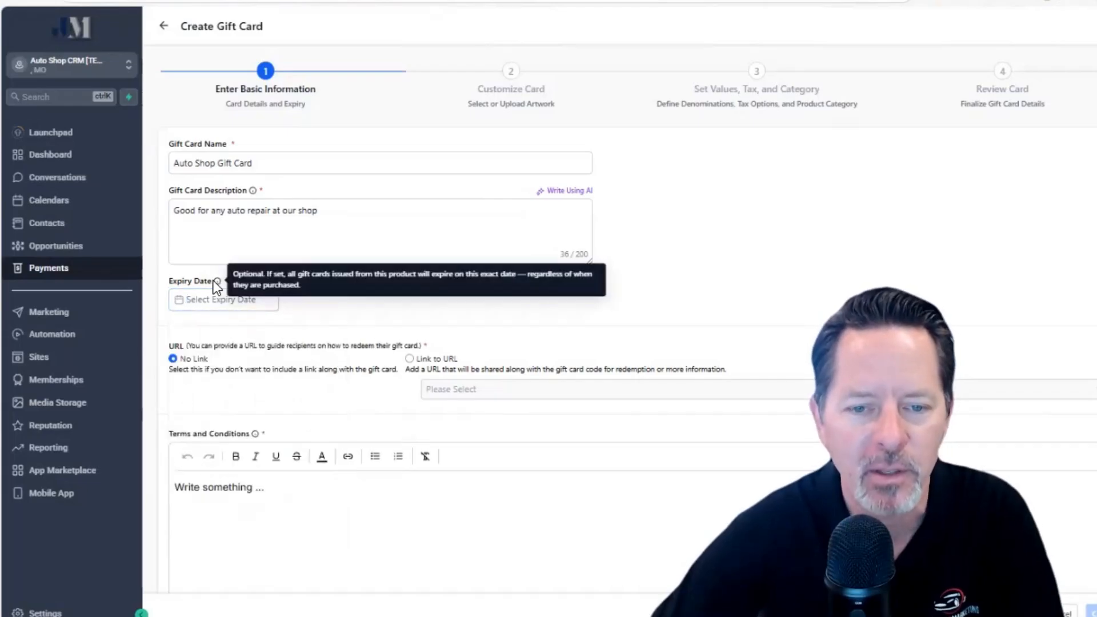
left_click_drag(287, 275, 543, 282)
left_click(543, 282)
left_click_drag(274, 275, 386, 285)
left_click(353, 300)
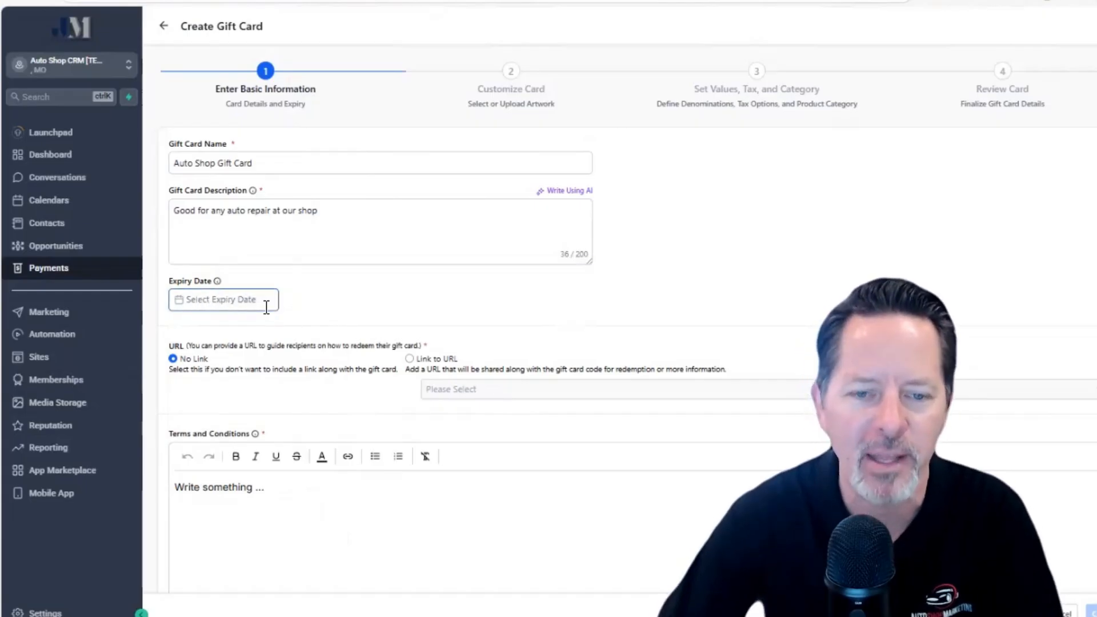
- Enter "Terms: not transferable. Must present at time of service" as the terms and conditions and continue to card customization
scroll(354, 326, "down", 2)
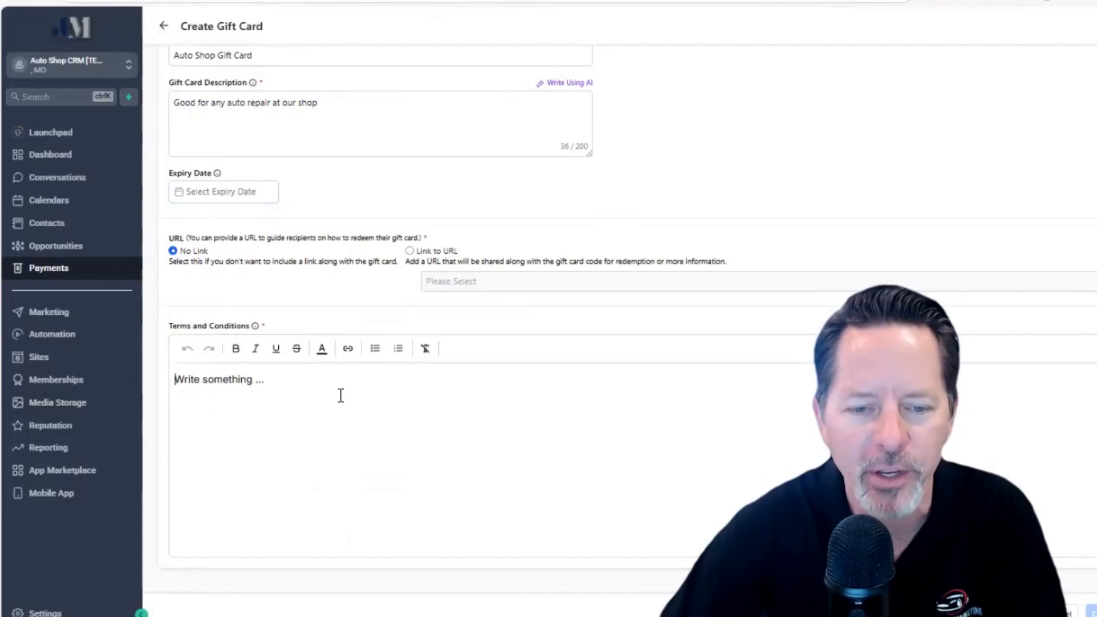
type("Terms: n")
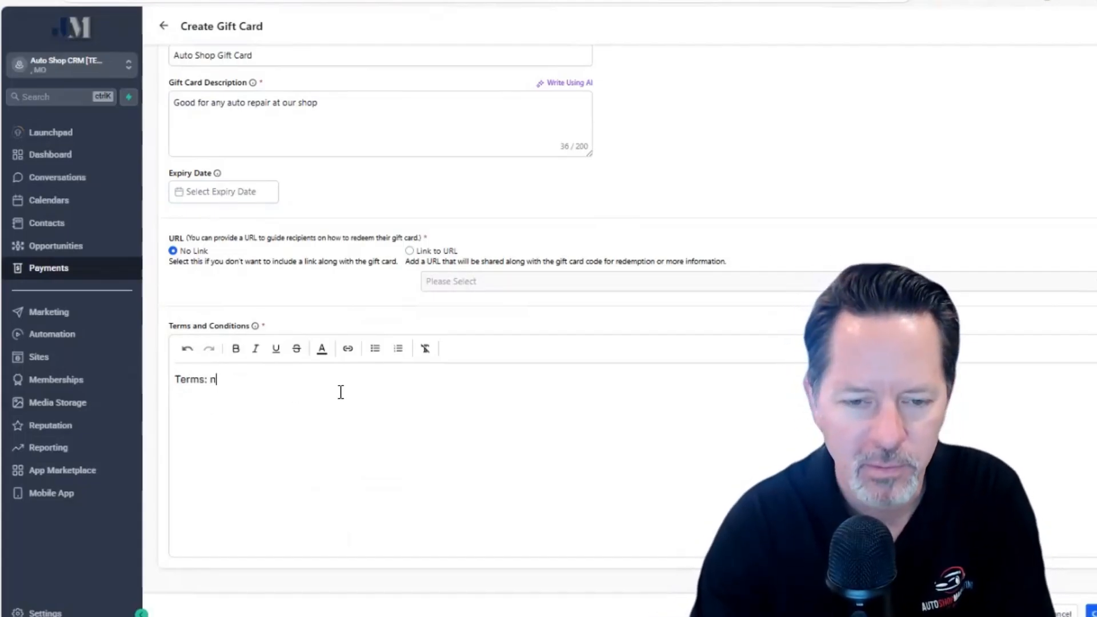
type("ot transferable.  Must present at time of service")
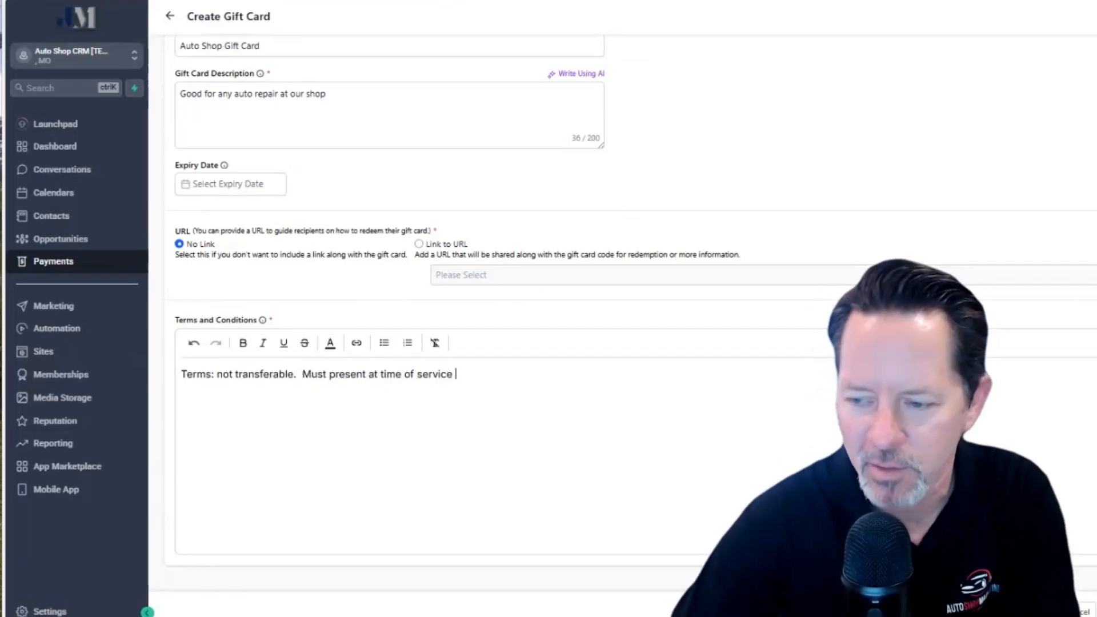
left_click(1095, 611)
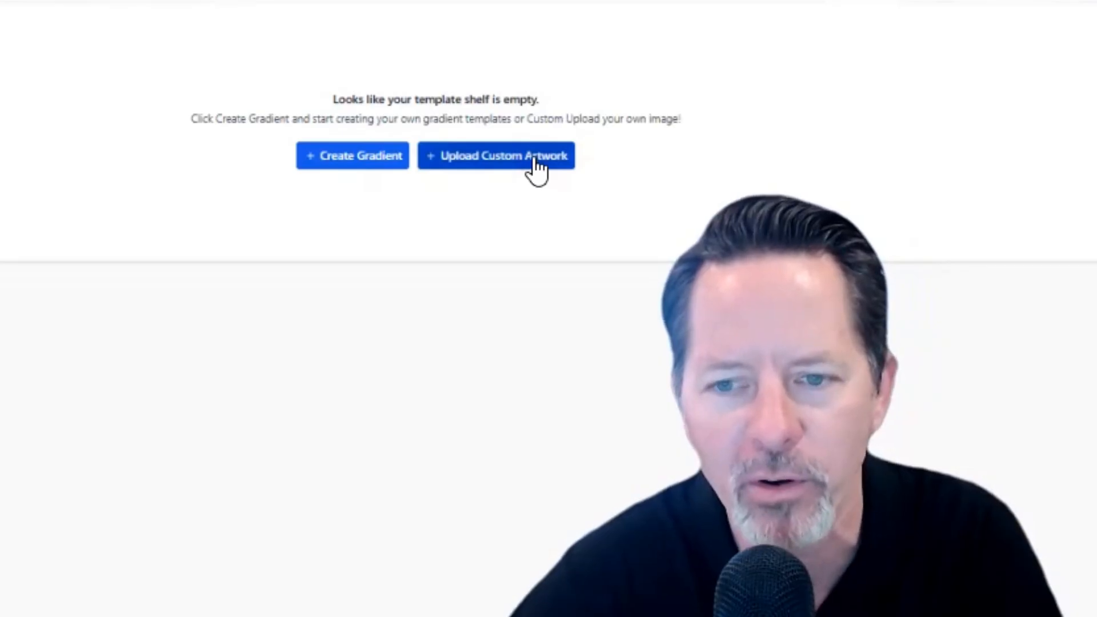
- Check the custom artwork upload option, and create a gradient for the card with a red end color
left_click(307, 140)
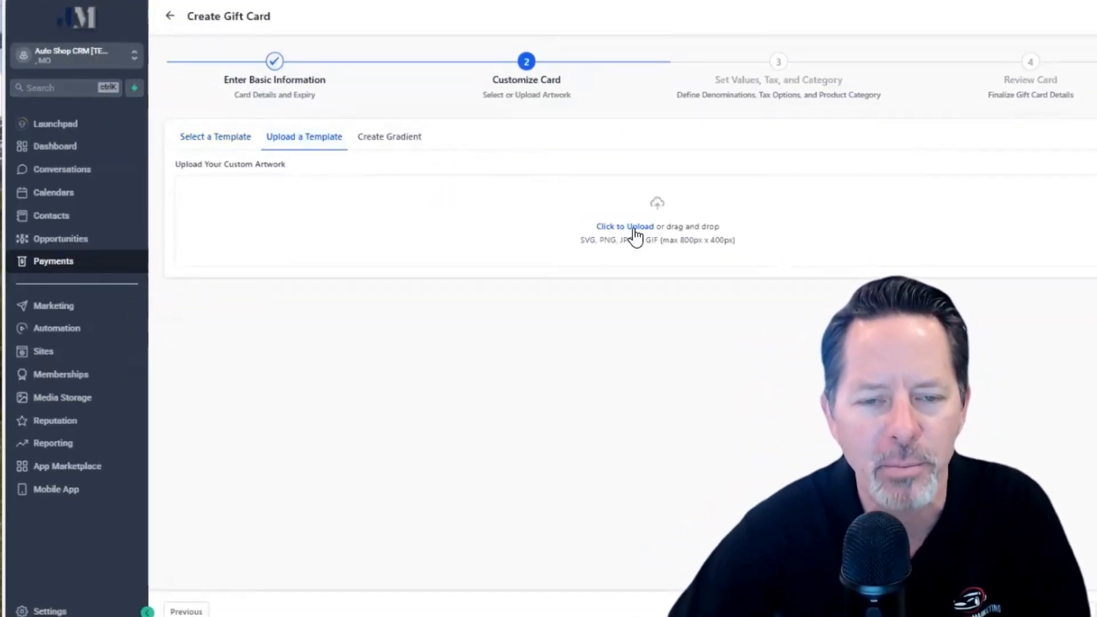
left_click(399, 151)
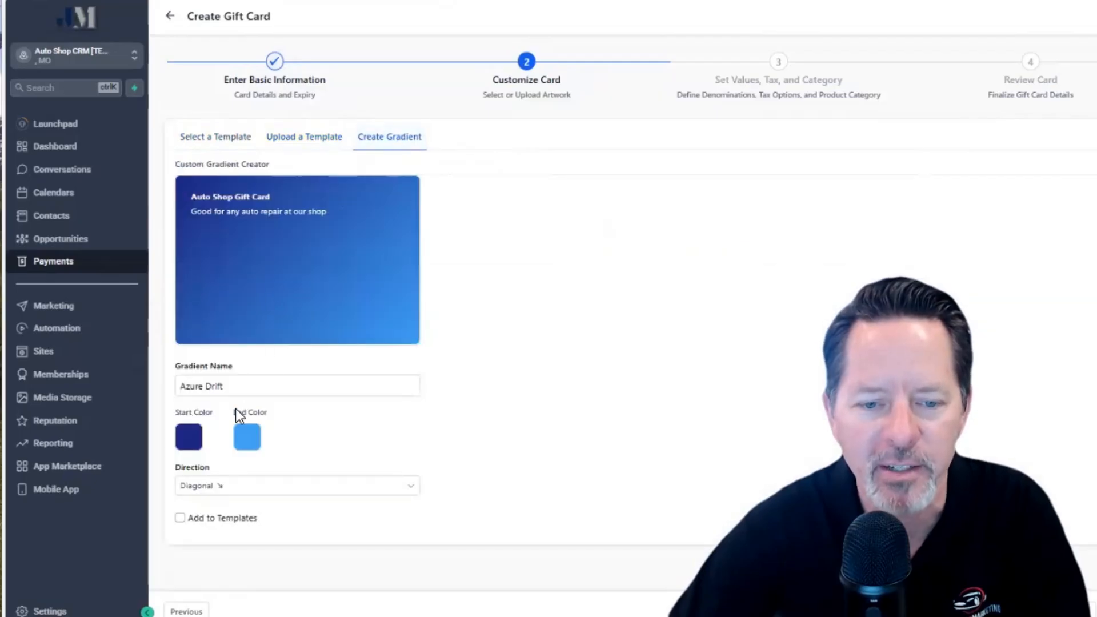
left_click(247, 448)
left_click(280, 217)
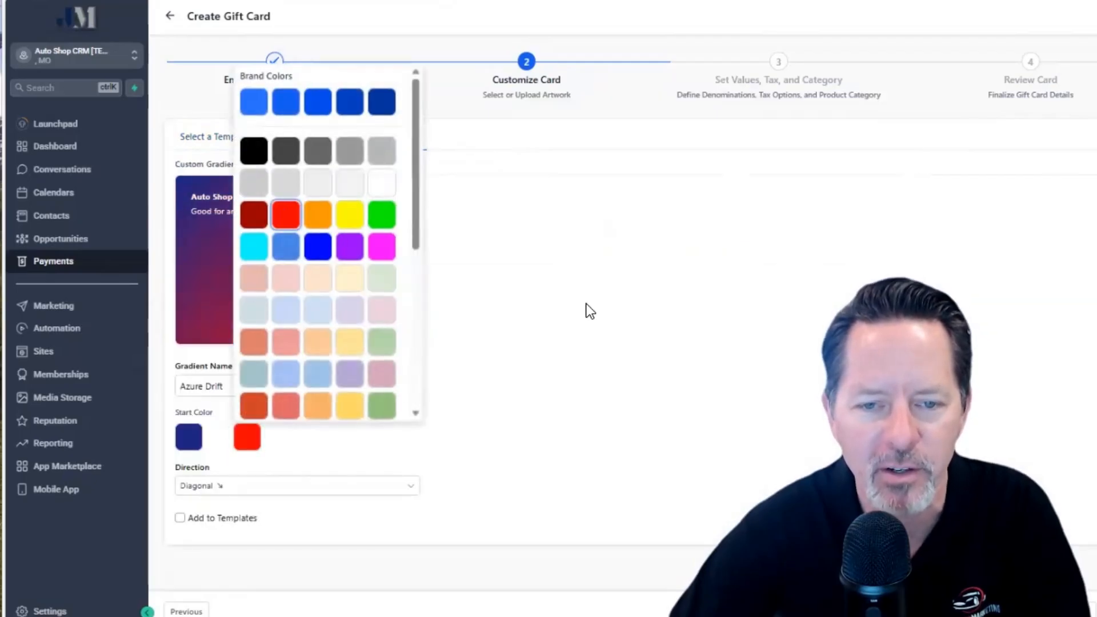
- Close the end color choices and check the template shelf and the custom artwork preview for the card
left_click(457, 370)
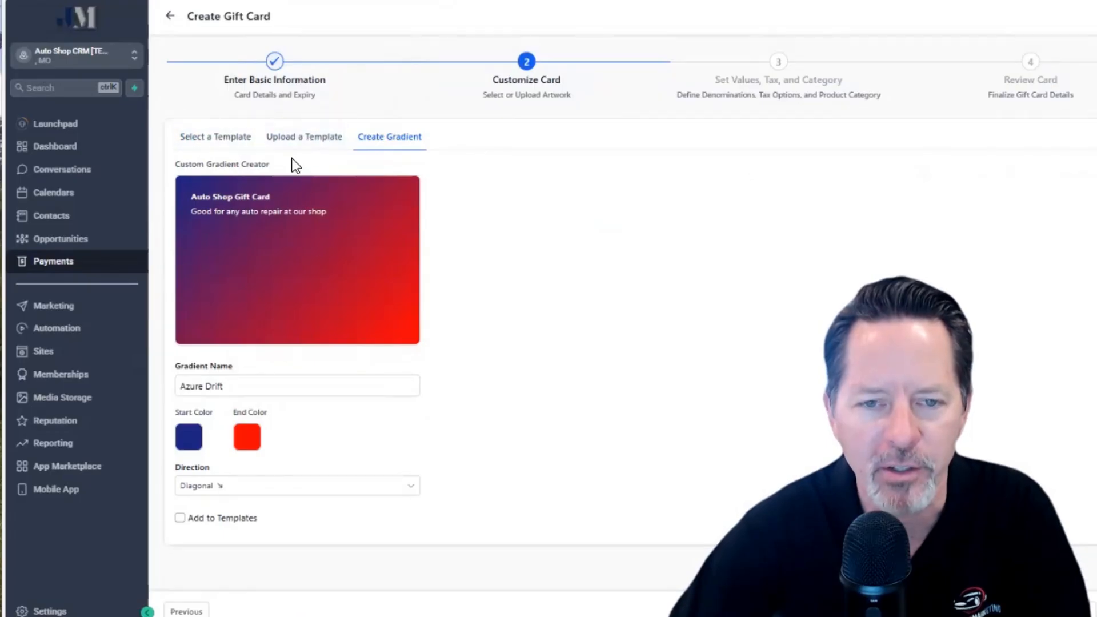
left_click(206, 141)
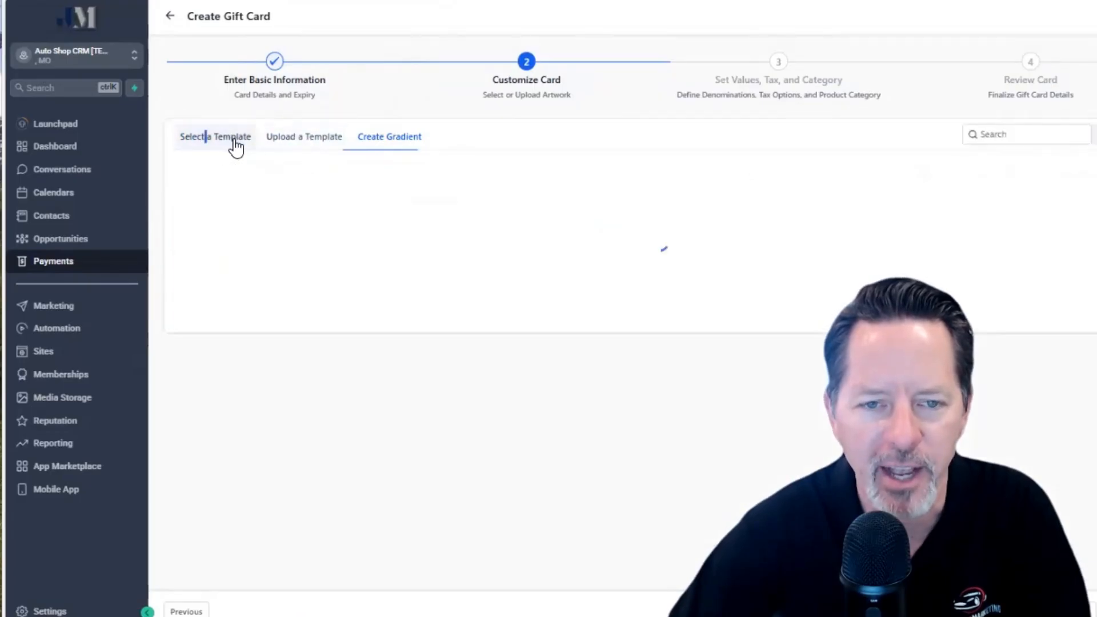
left_click(308, 142)
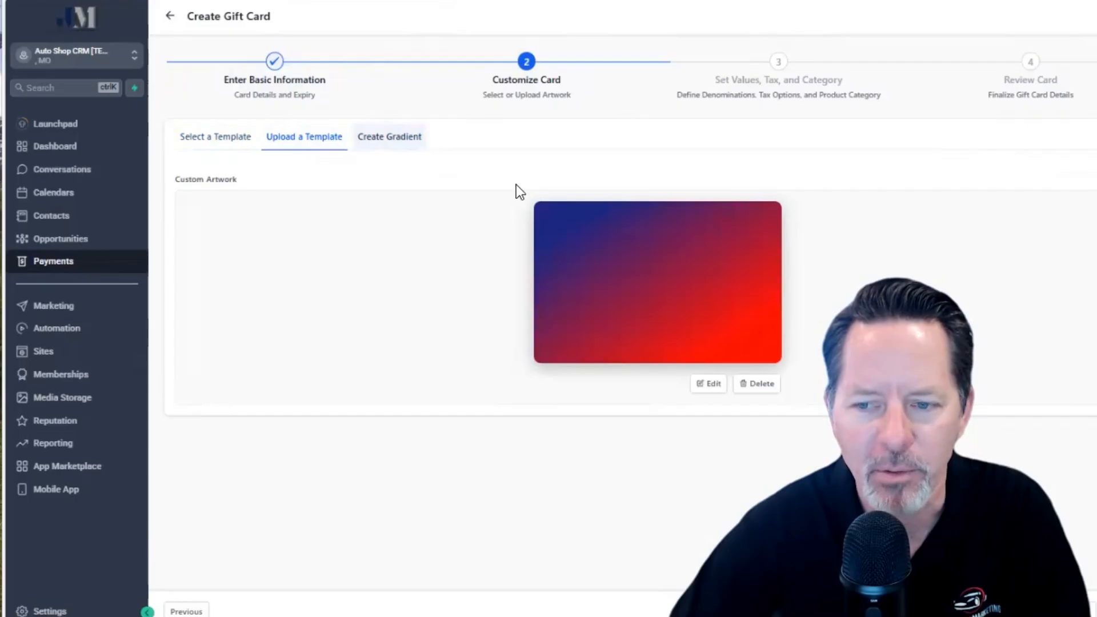
left_click(227, 139)
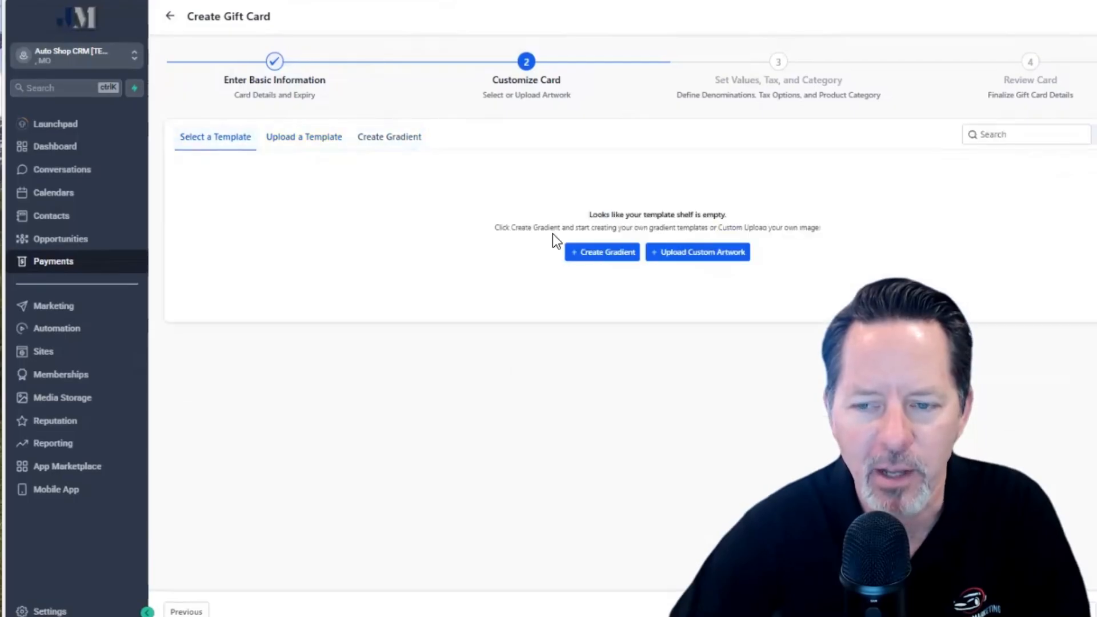
- Replace the custom artwork with the auto shop marketing pros logo from media storage and continue to the card values
left_click(696, 261)
left_click(712, 389)
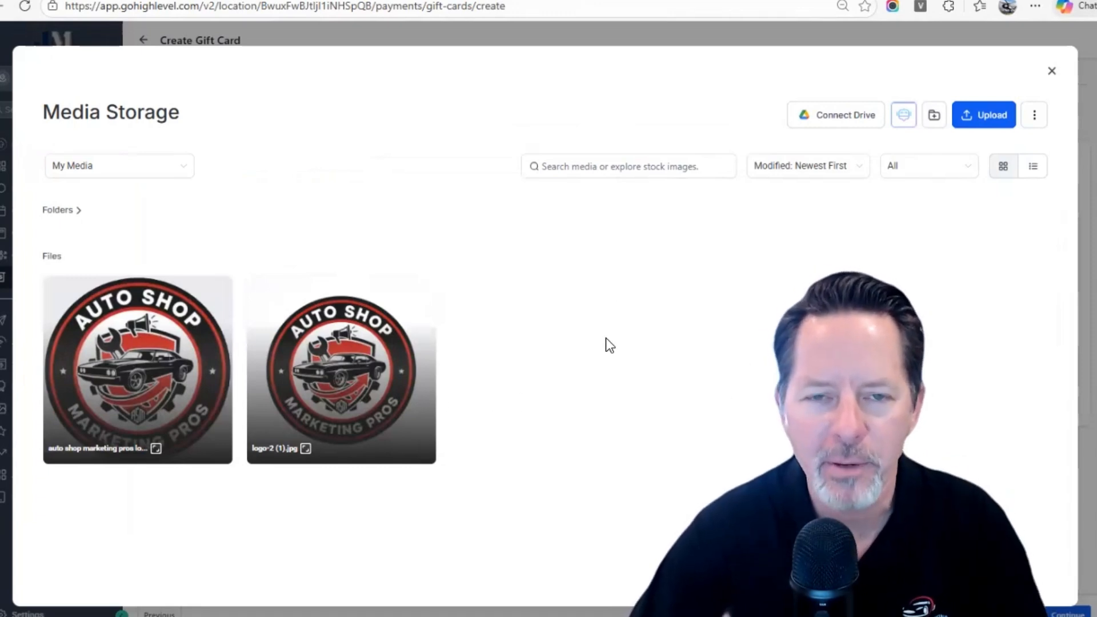
left_click(126, 343)
left_click(1049, 589)
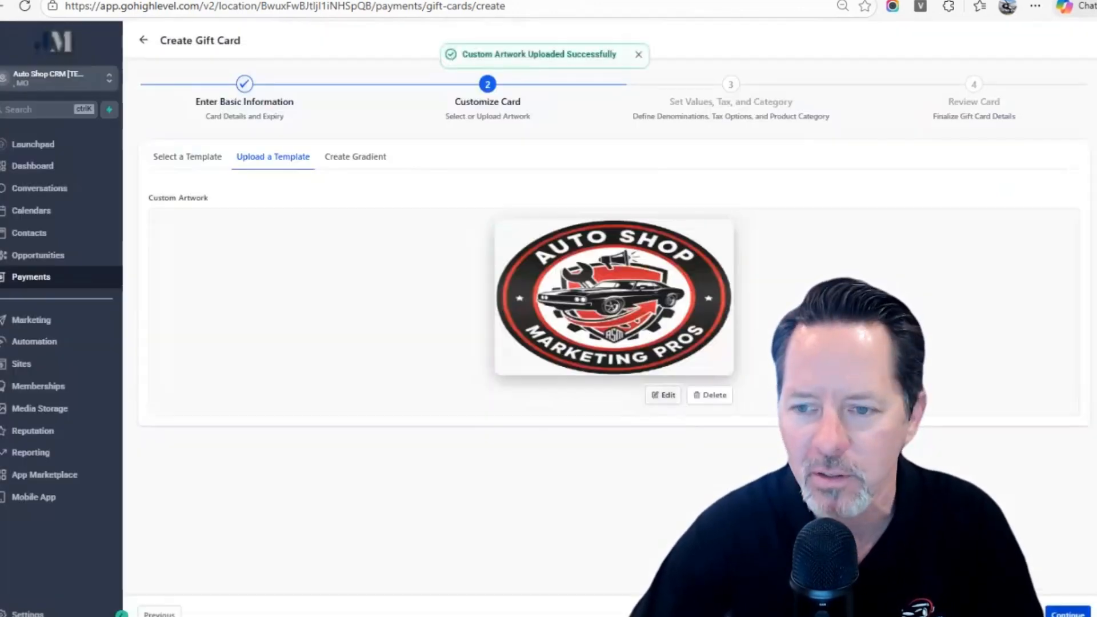
left_click(1067, 612)
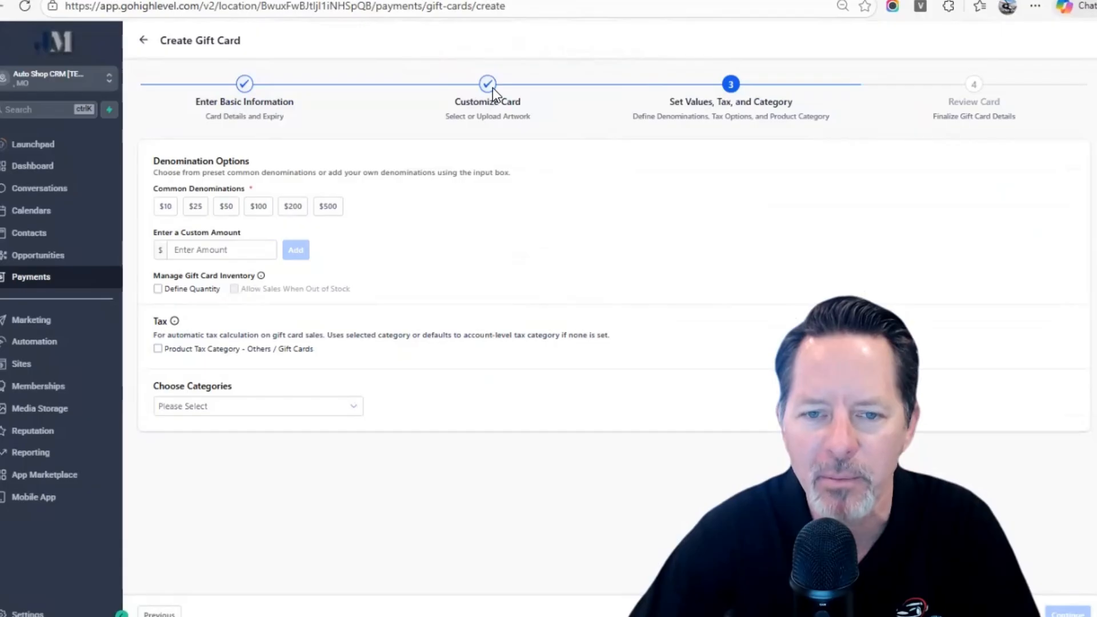
- Go back to the card customization, try to replace the artwork with logo-2 (1).jpg, and return to the card values
left_click(160, 614)
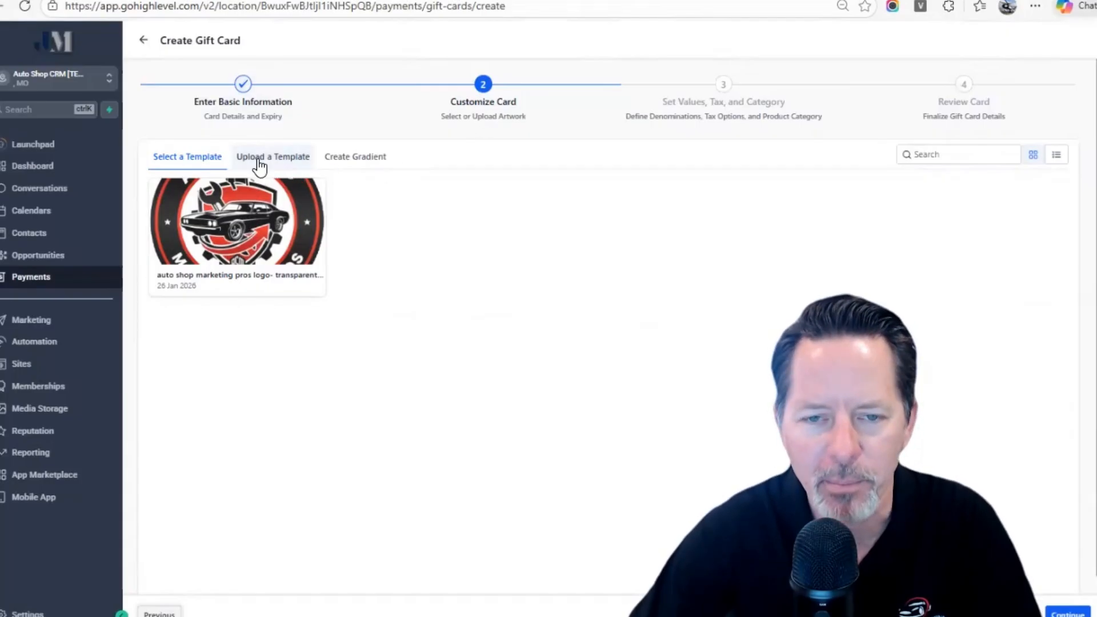
left_click(258, 164)
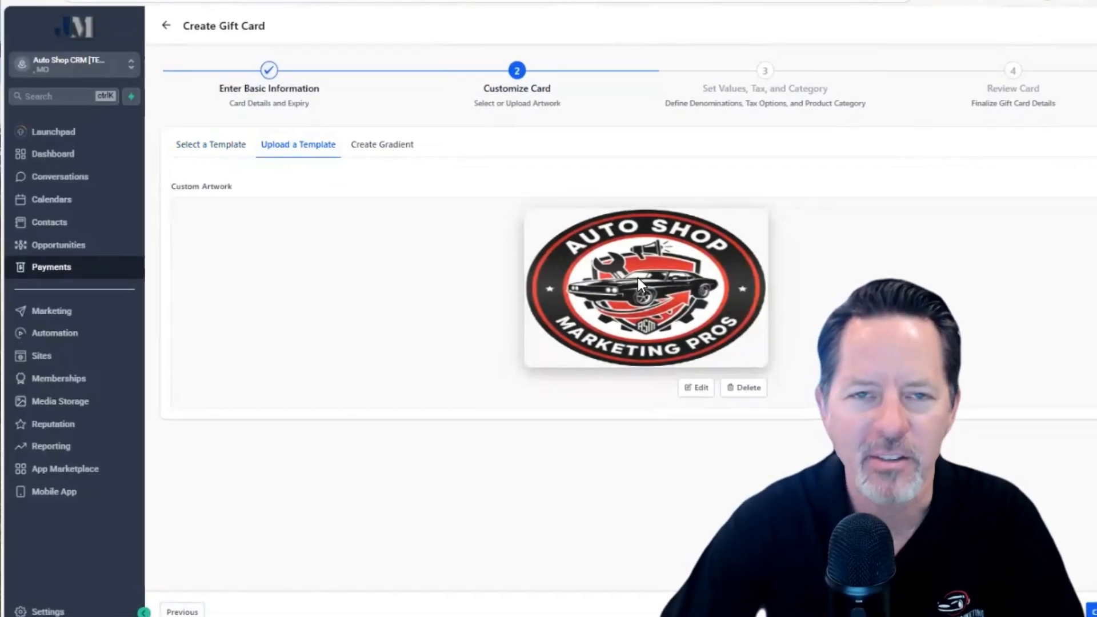
left_click(698, 387)
left_click(367, 379)
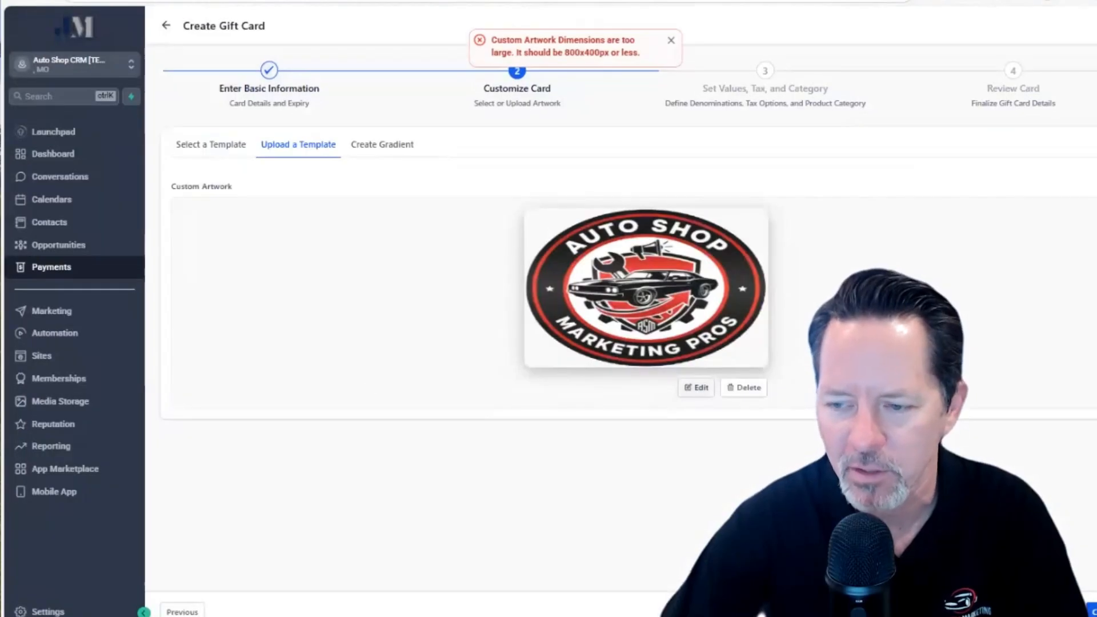
left_click(1092, 610)
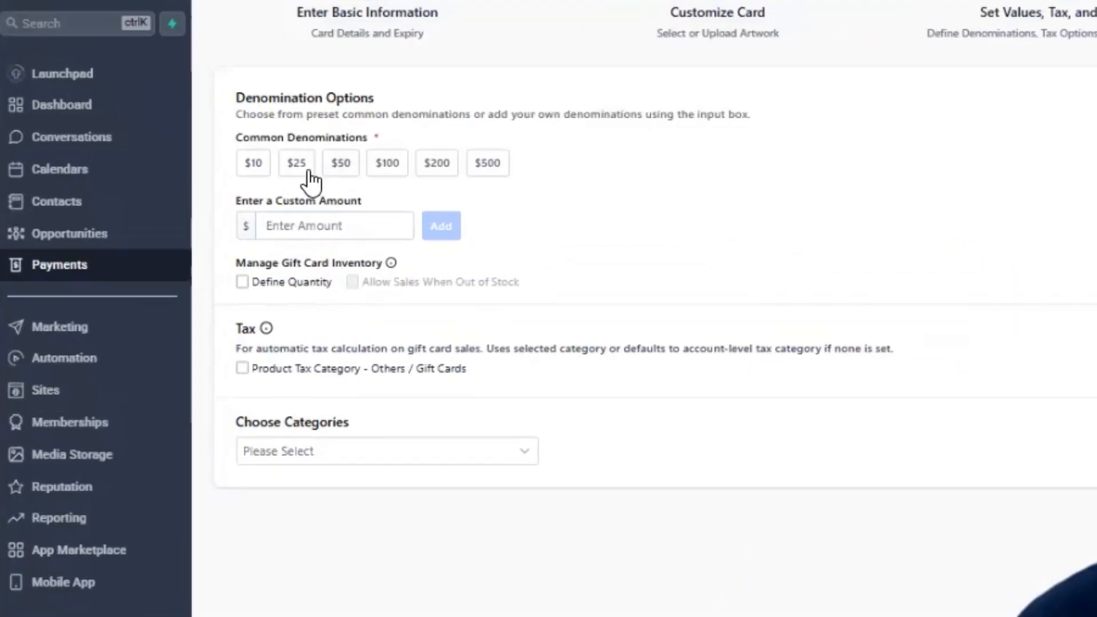
- Offer the $25, $50, $100, $200 and $500 denominations and add a custom amount of $1,000
left_click(307, 166)
left_click(341, 166)
left_click(389, 166)
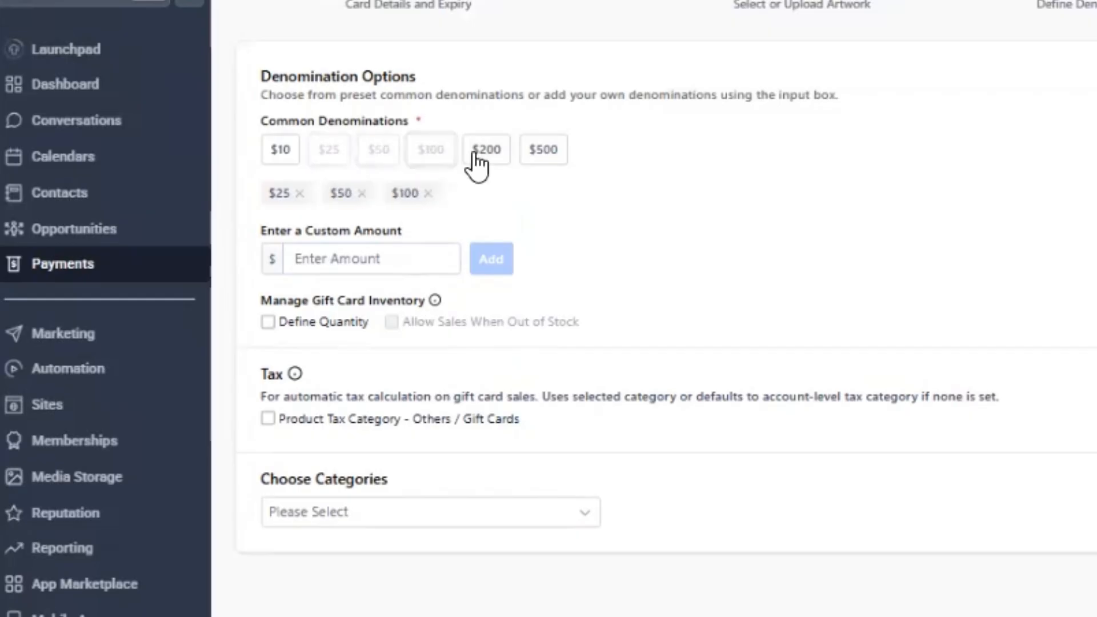
left_click(476, 165)
left_click(539, 157)
left_click(325, 264)
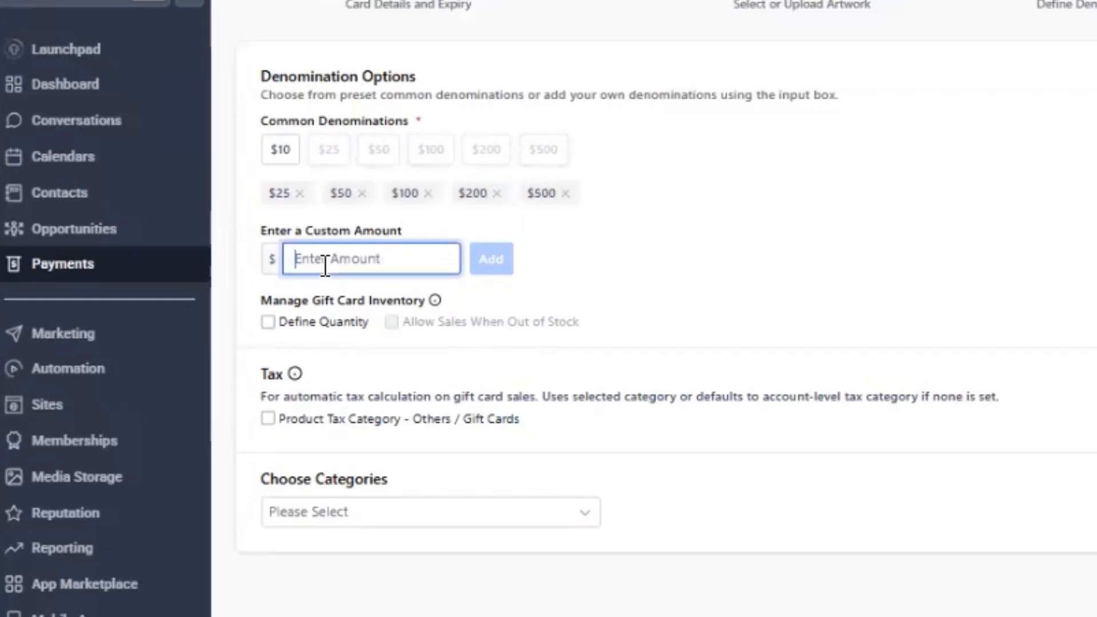
type("1000")
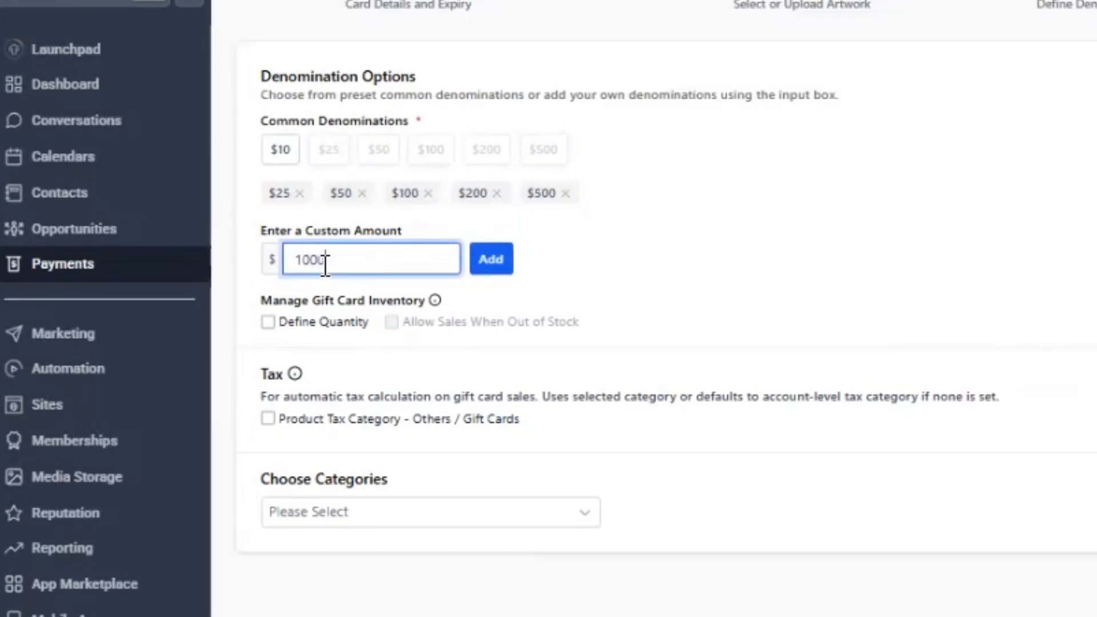
left_click(510, 266)
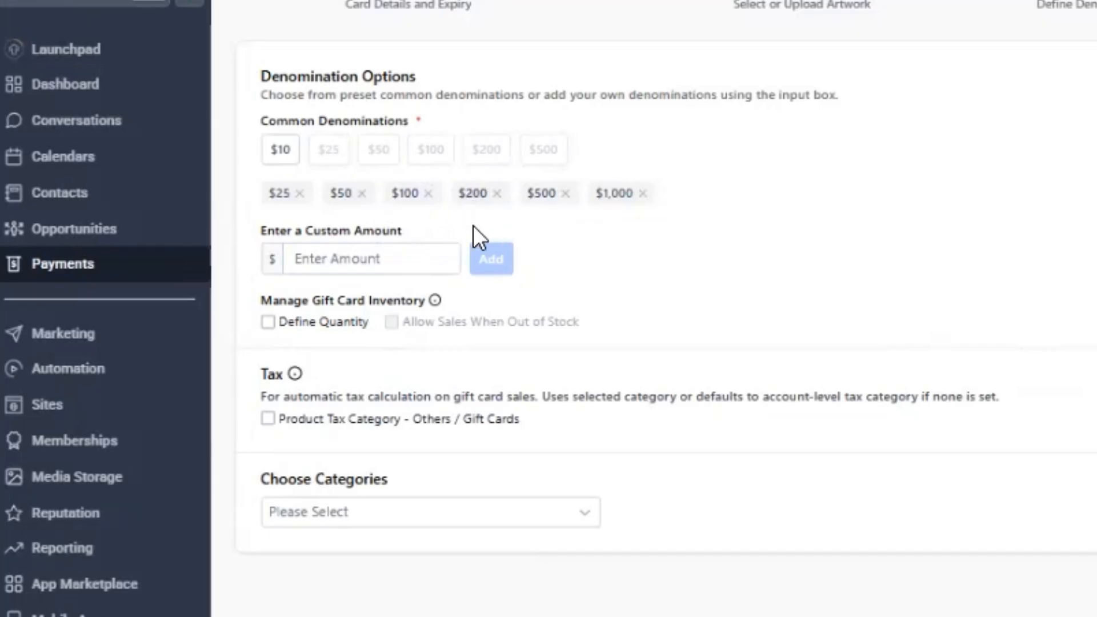
- Try out the defined quantity and gift card tax category options, switch both off again, and check the category choices
left_click(353, 258)
left_click(268, 322)
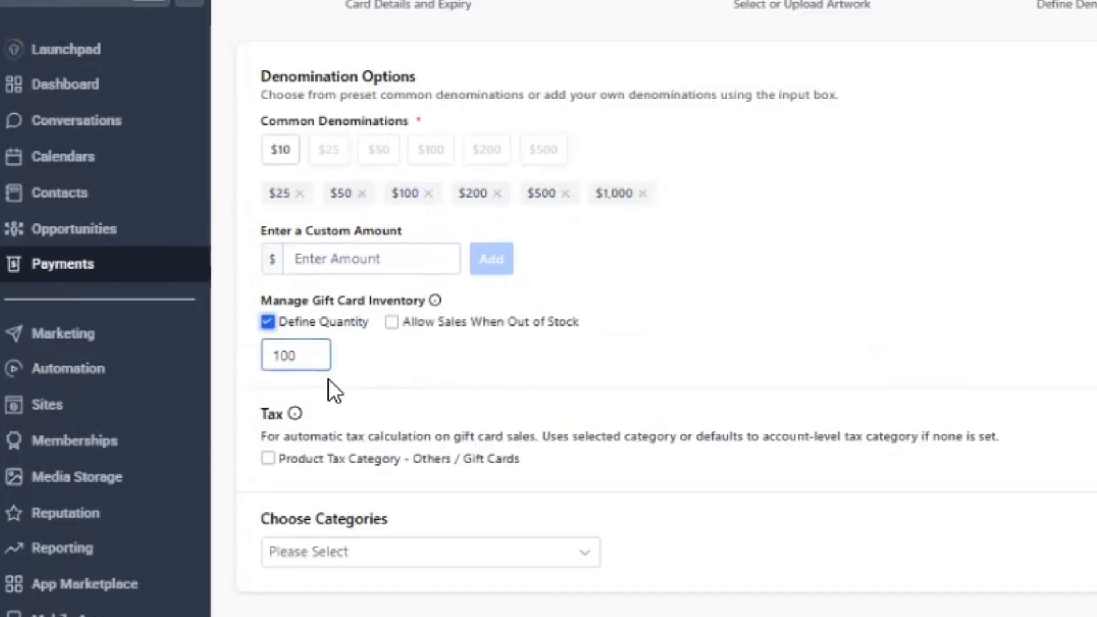
left_click(267, 322)
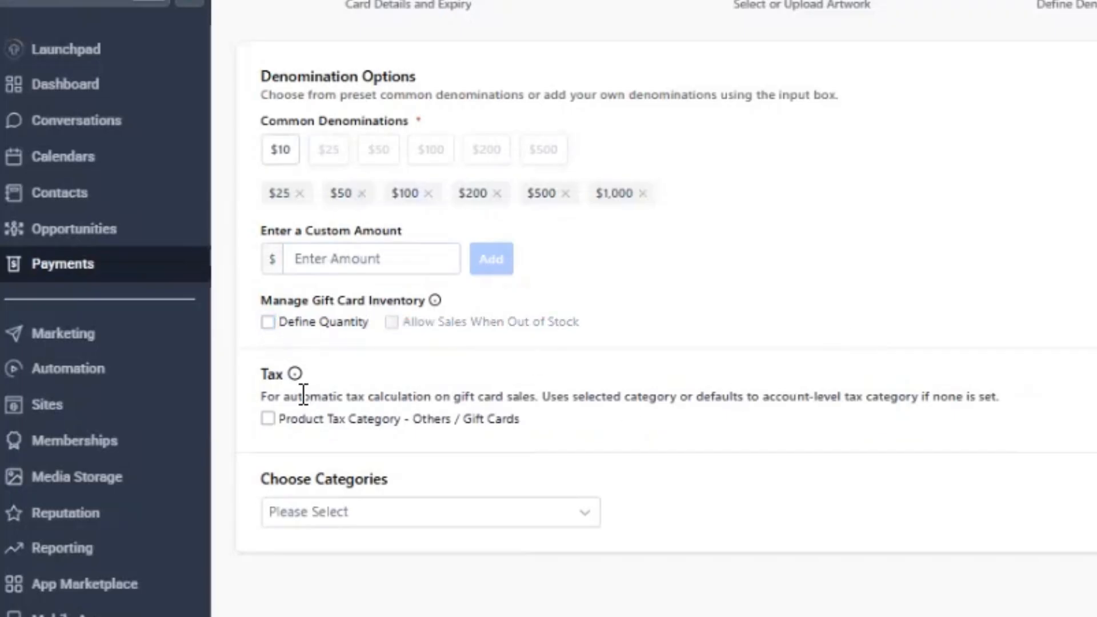
left_click(268, 418)
left_click(268, 419)
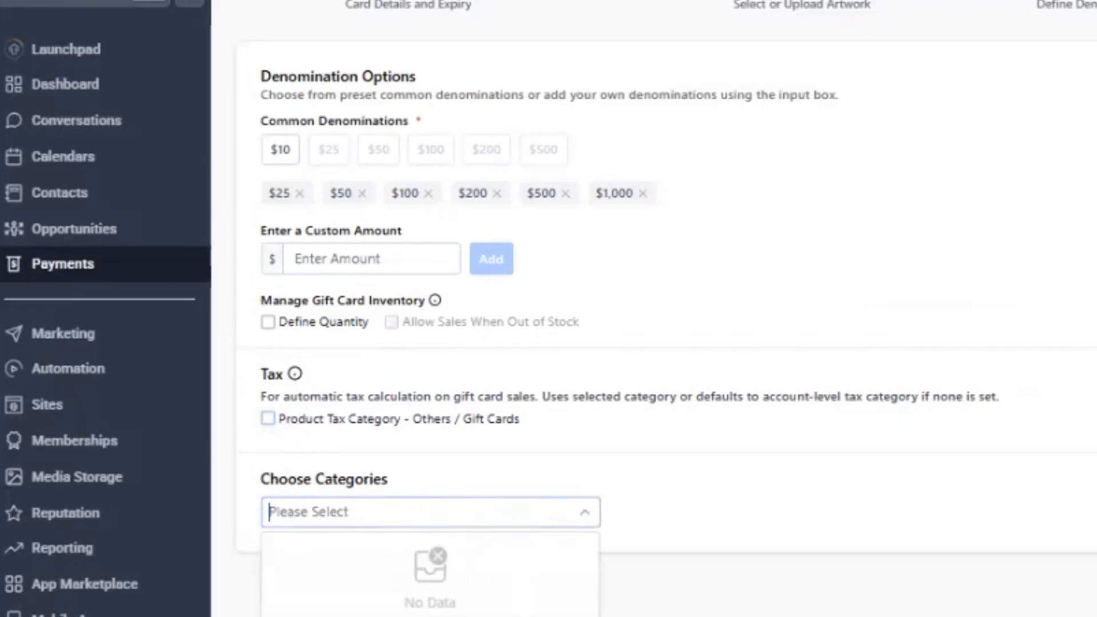
left_click(345, 517)
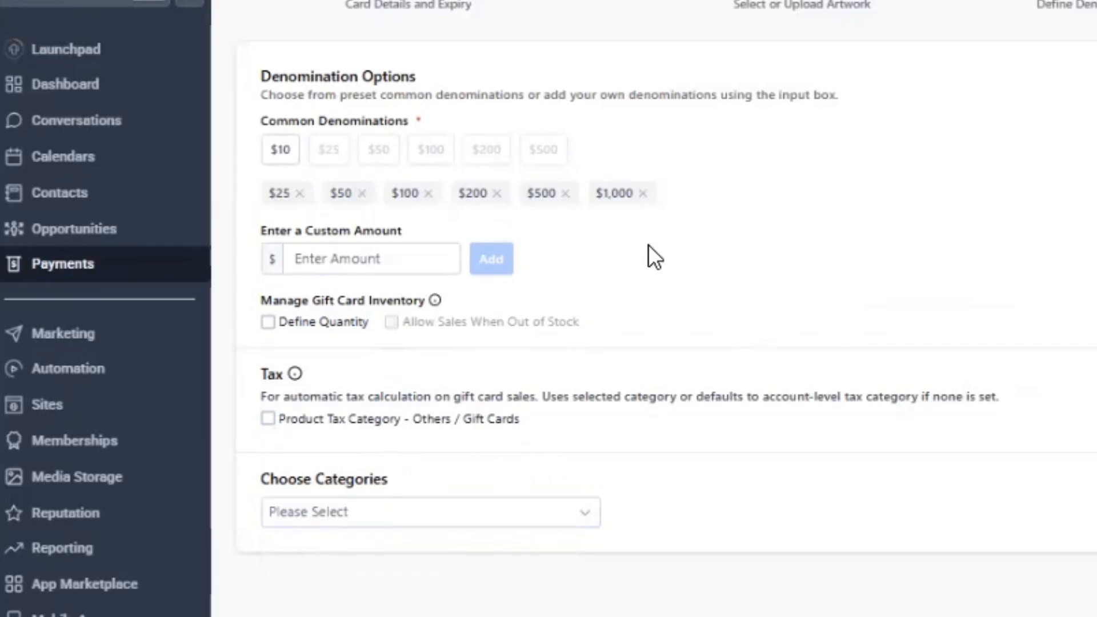
- Continue to the card review, check the preview, terms and values, and create the gift card
left_click(1090, 611)
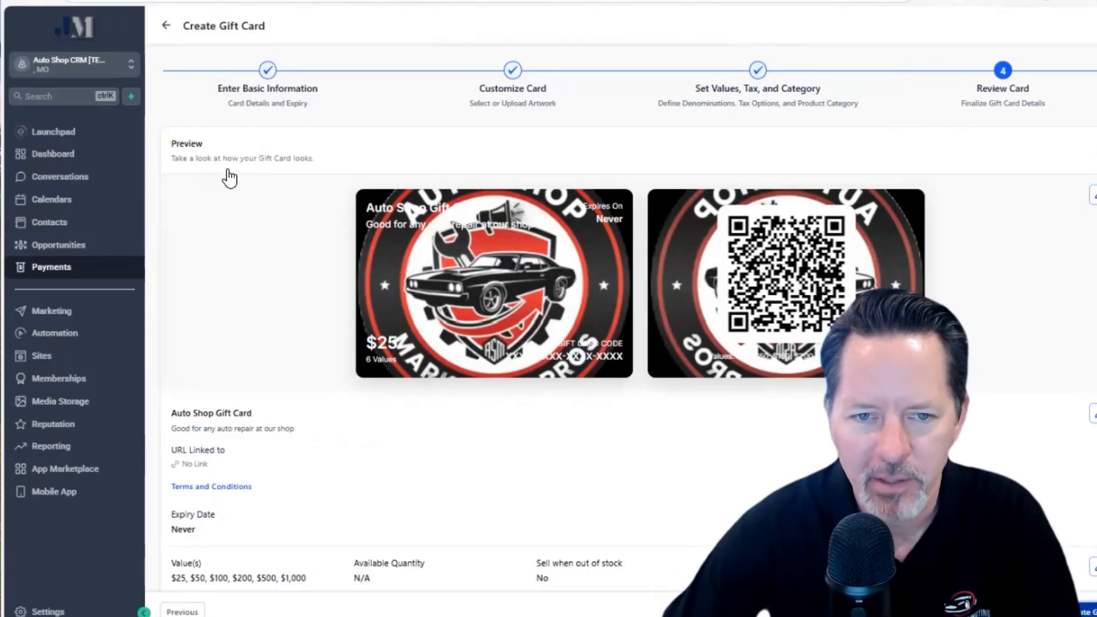
scroll(444, 173, "down", 1)
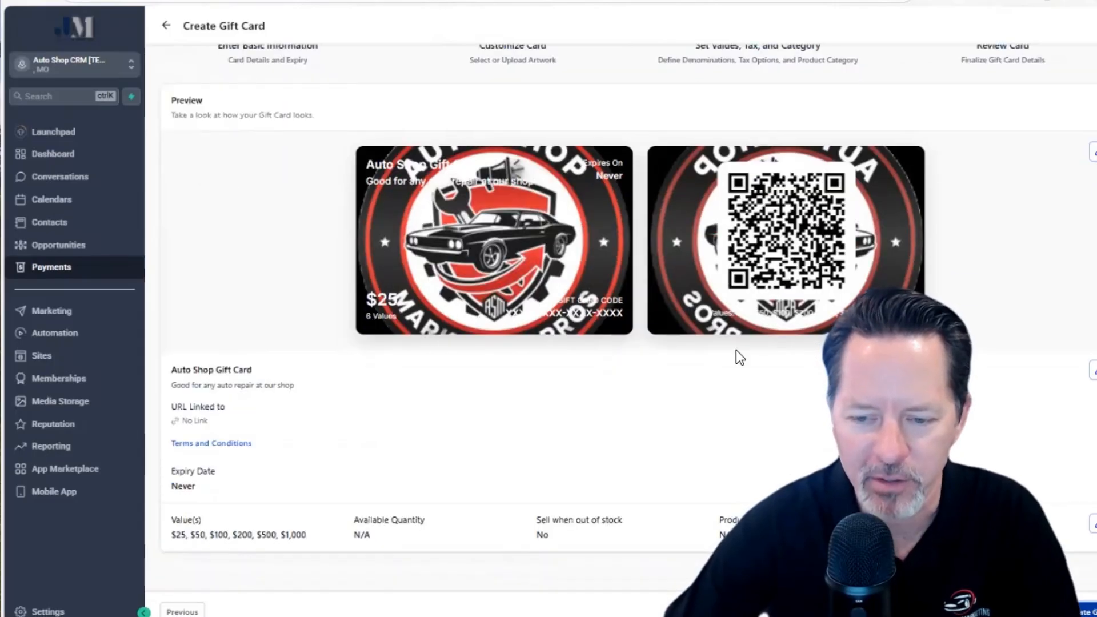
scroll(1041, 236, "up", 1)
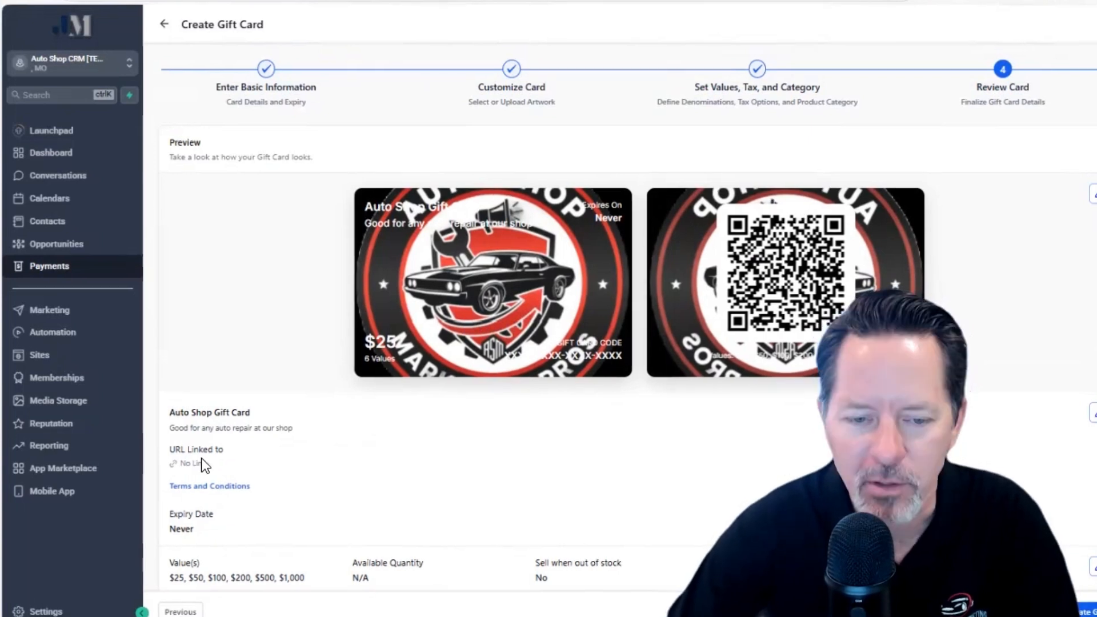
scroll(283, 474, "down", 1)
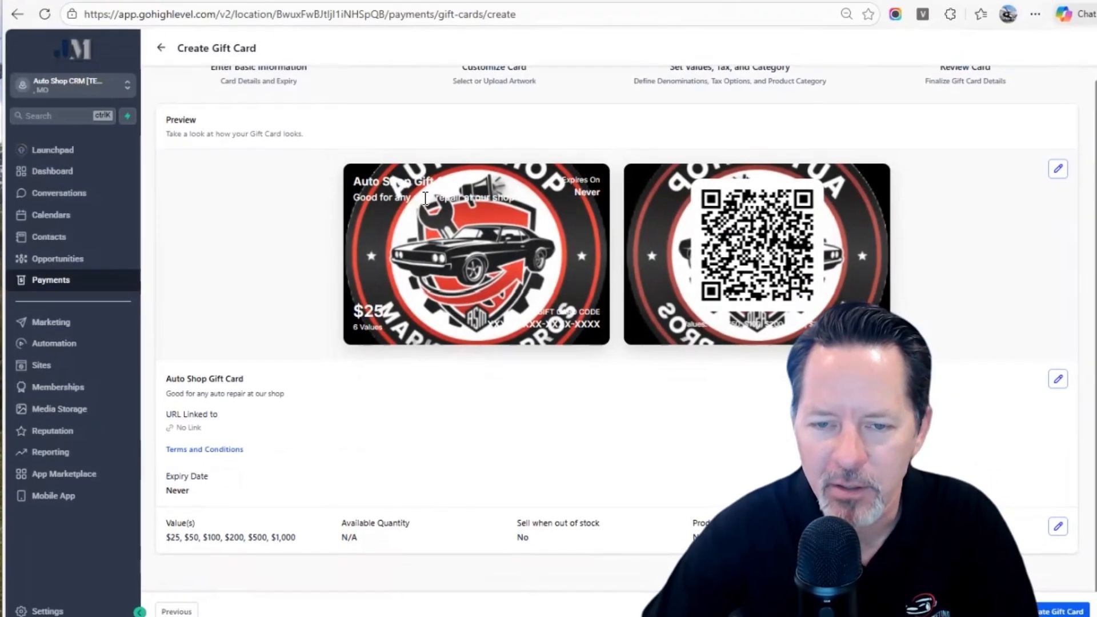
left_click_drag(365, 163, 547, 277)
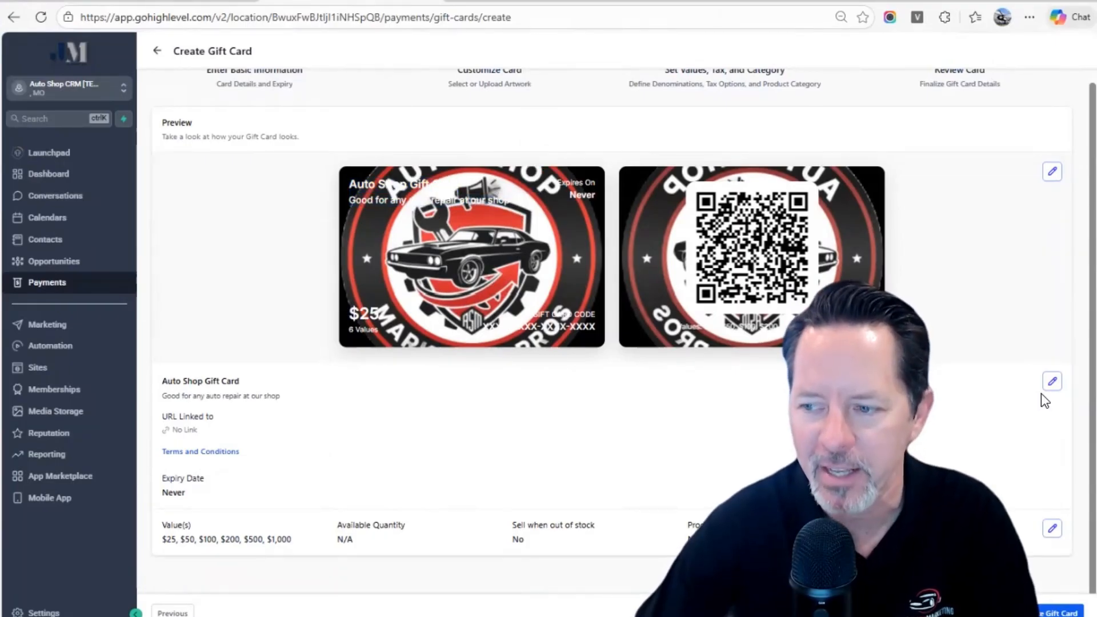
scroll(1006, 400, "up", 1)
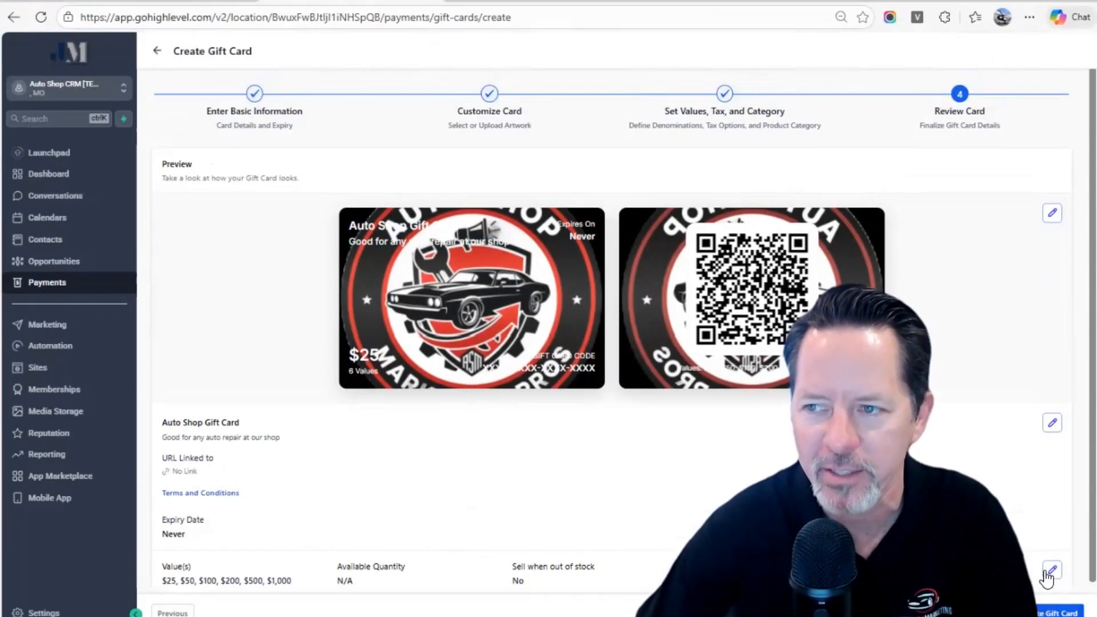
left_click(1048, 610)
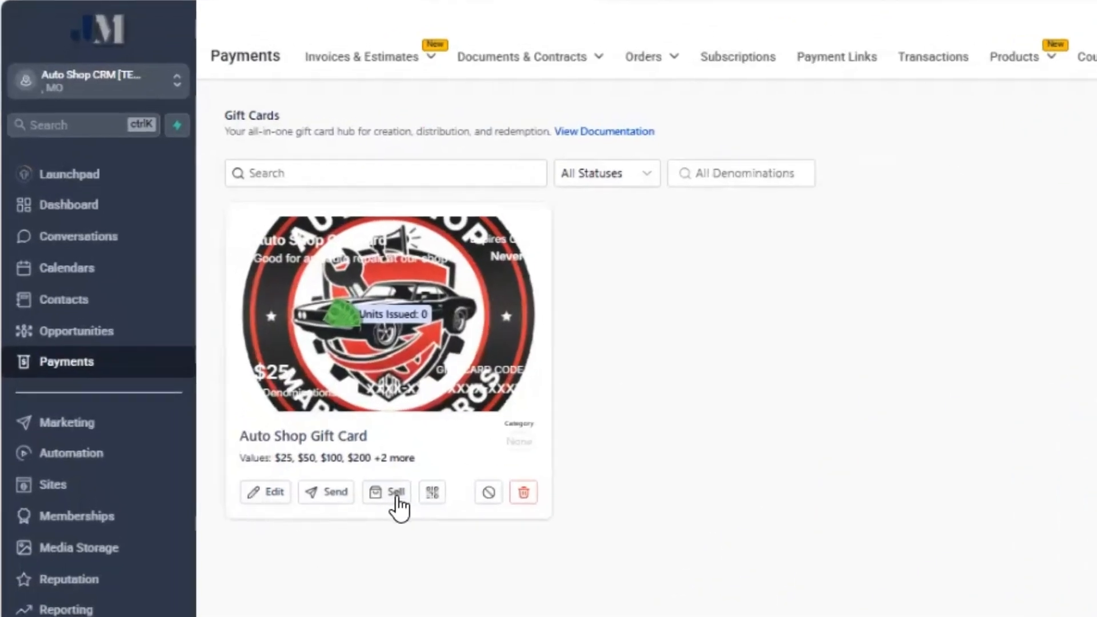
- Copy the live mode checkout link for selling the Auto Shop Gift Card and open it in a new browser tab
left_click(396, 495)
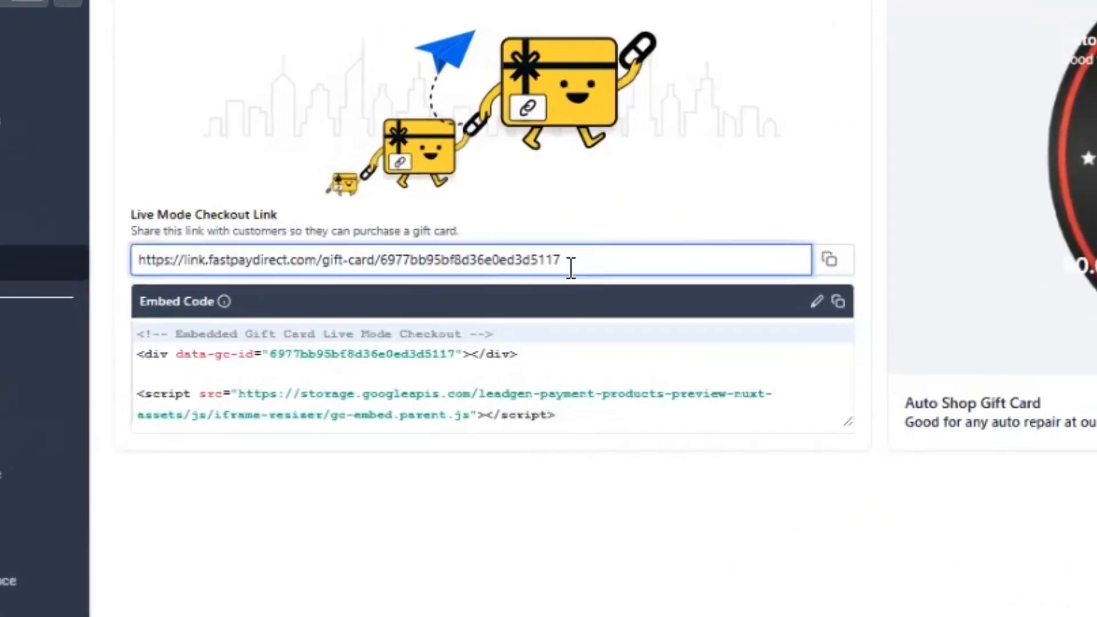
left_click_drag(440, 293, 137, 293)
key("ctrl+c")
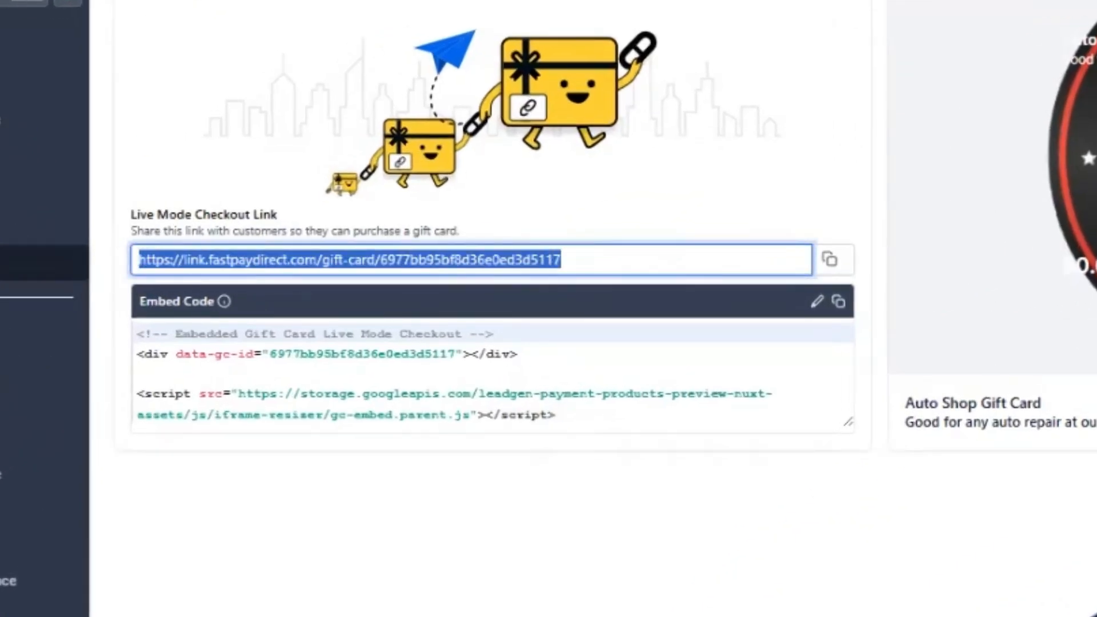
key("ctrl+t")
key("ctrl+v")
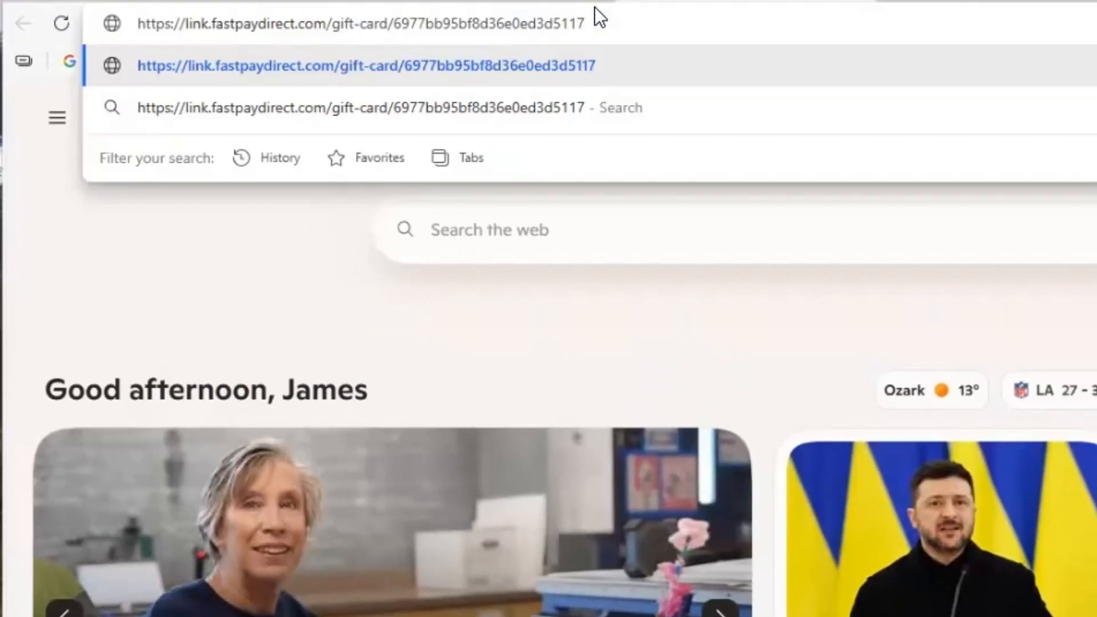
key("Return")
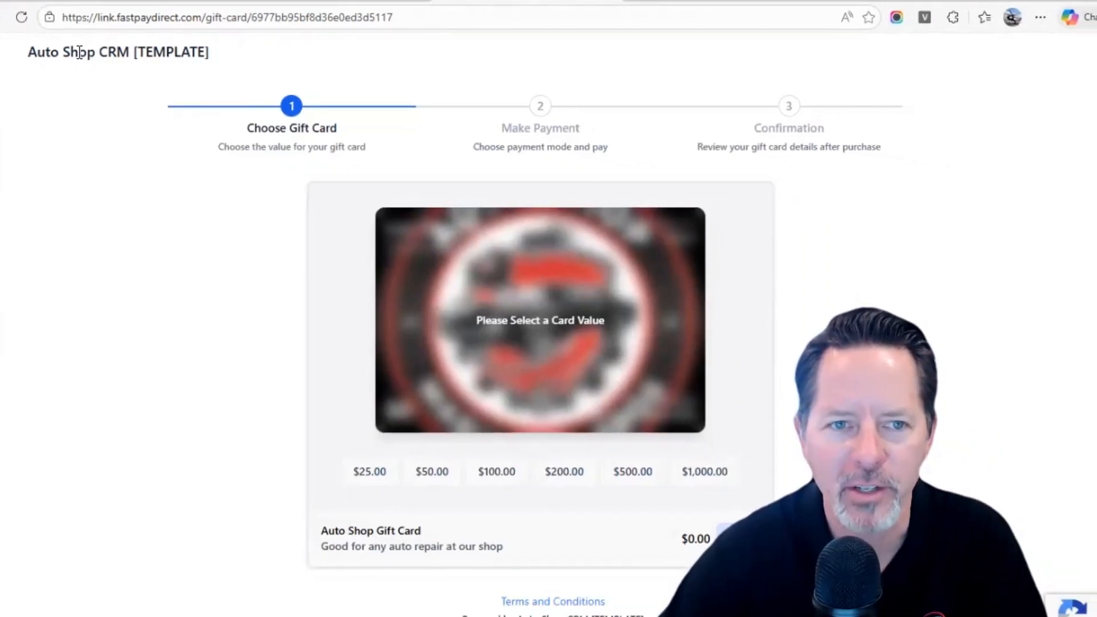
- Examine the business name heading on the checkout page and choose the $200 gift card value
left_click_drag(68, 52, 19, 62)
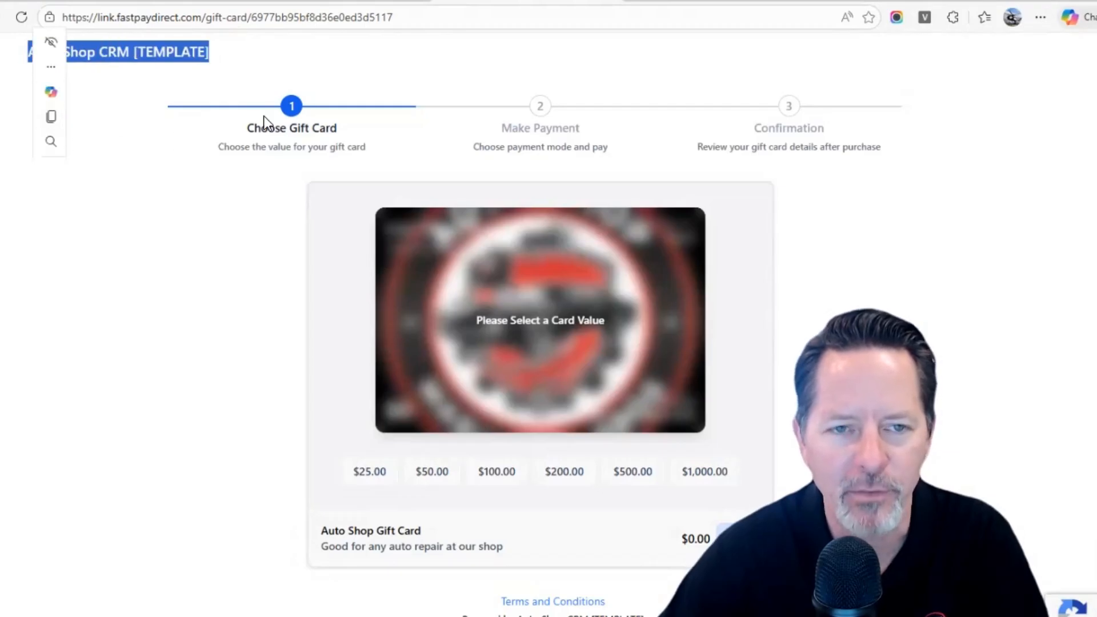
left_click(231, 64)
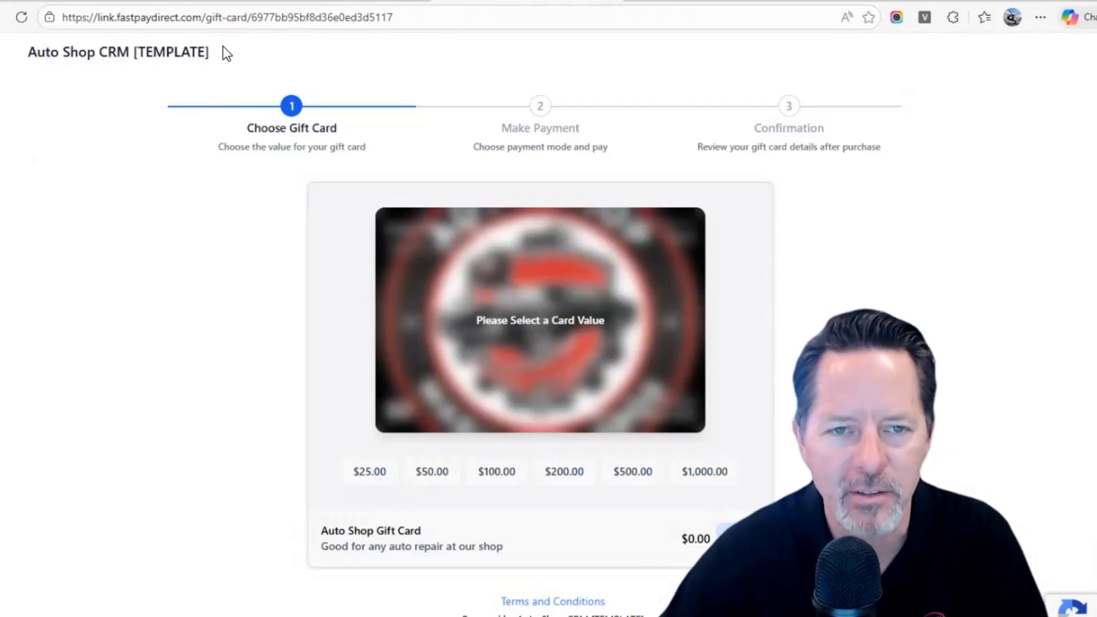
left_click_drag(215, 50, 167, 58)
left_click(129, 70)
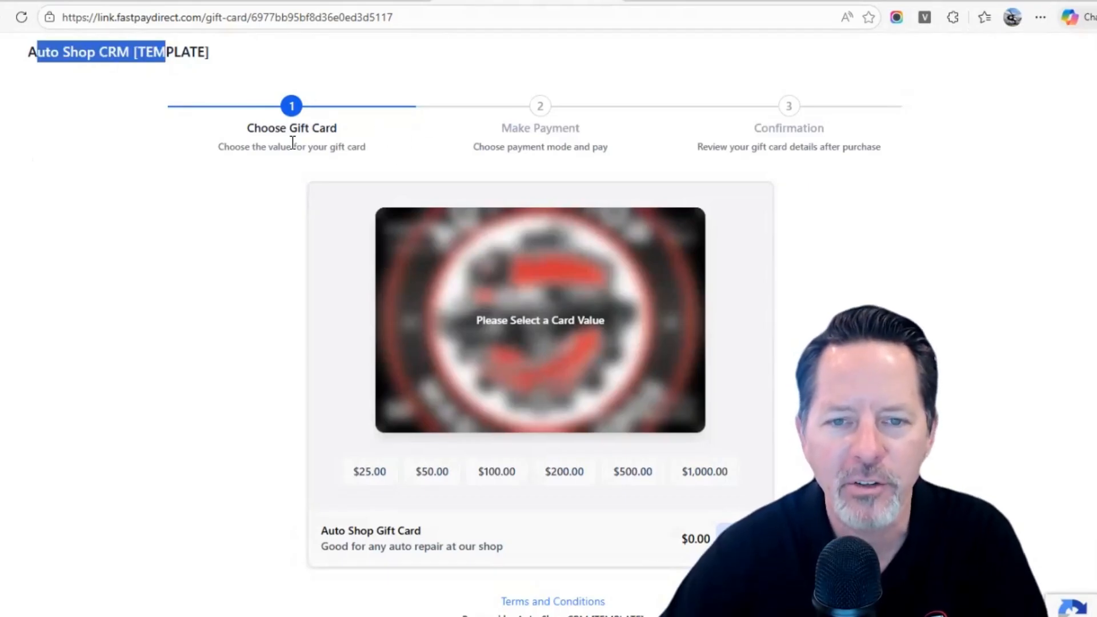
left_click(311, 179)
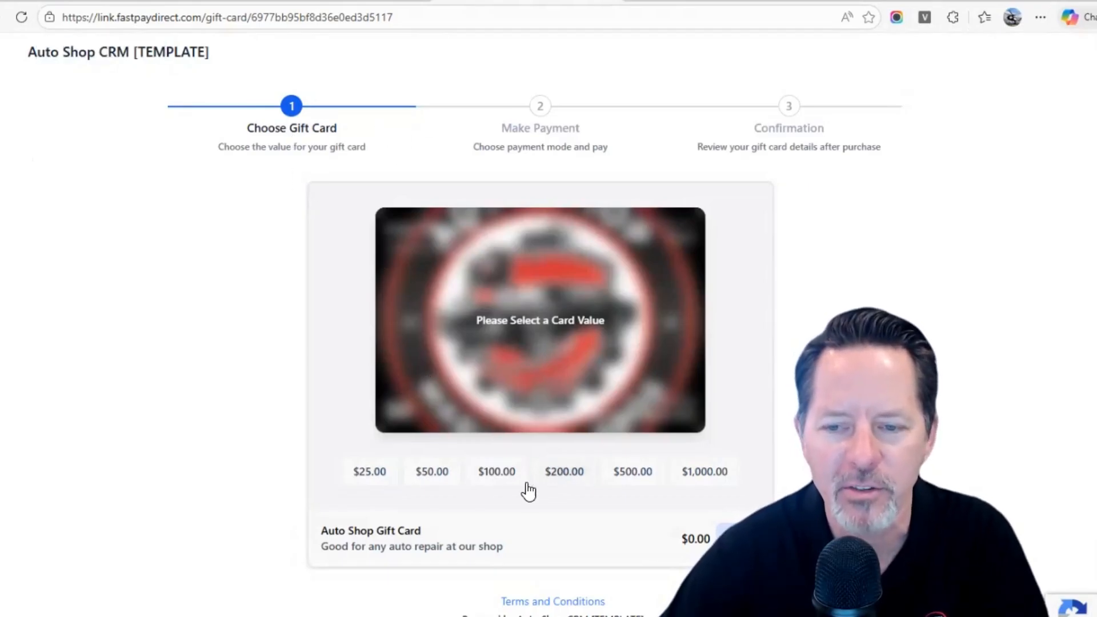
left_click(542, 475)
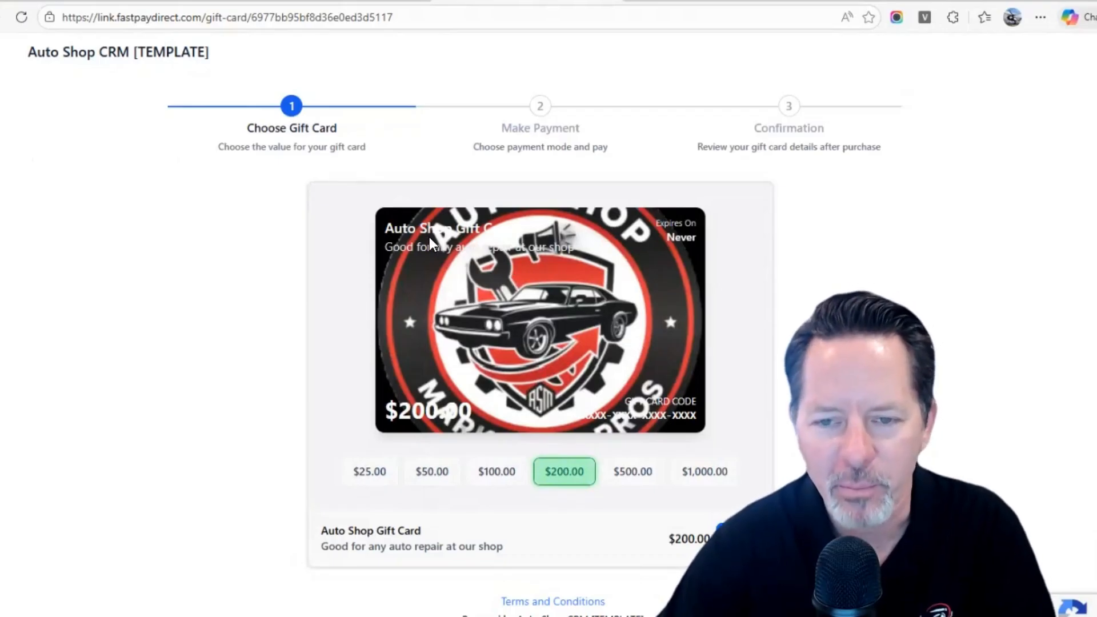
- Examine the title, description, expiry date and gift card code shown on the card at checkout
left_click_drag(391, 232, 425, 230)
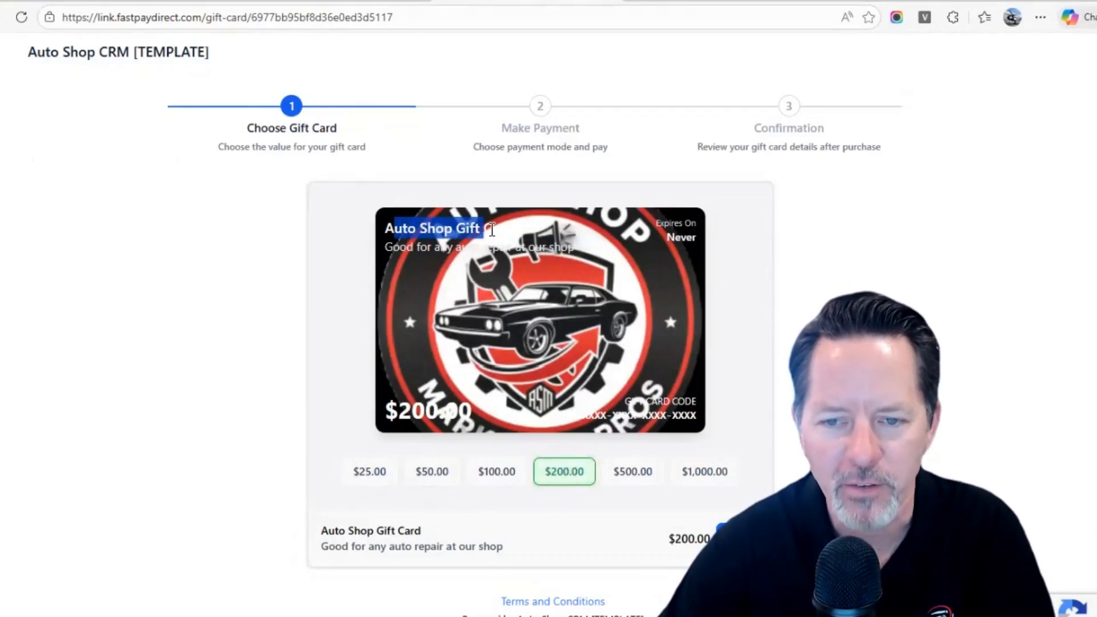
left_click_drag(533, 231, 368, 237)
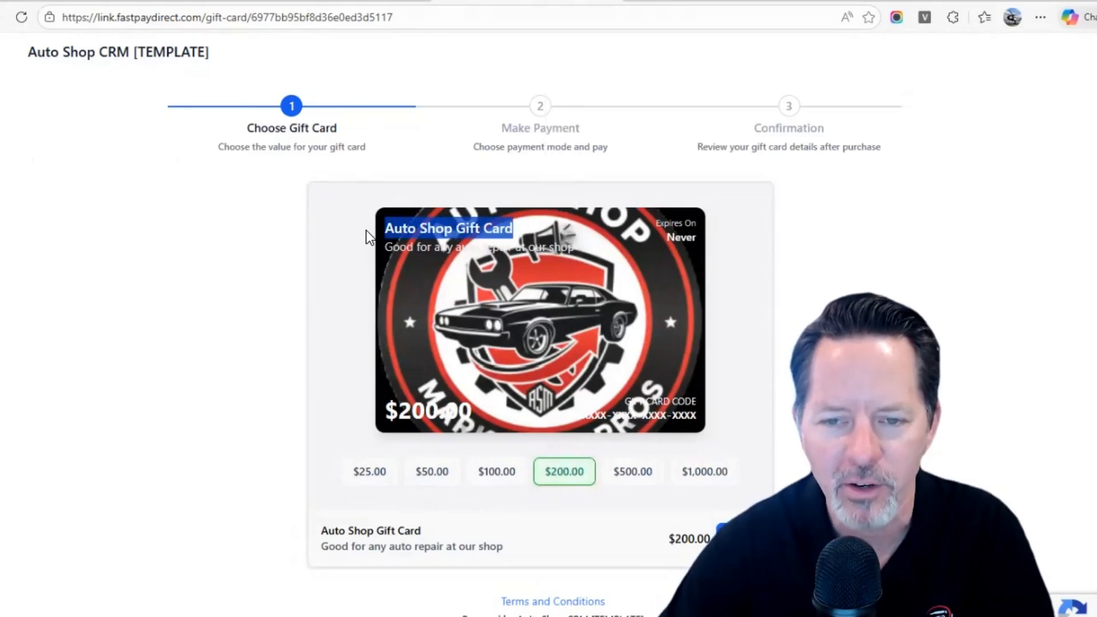
left_click(380, 252)
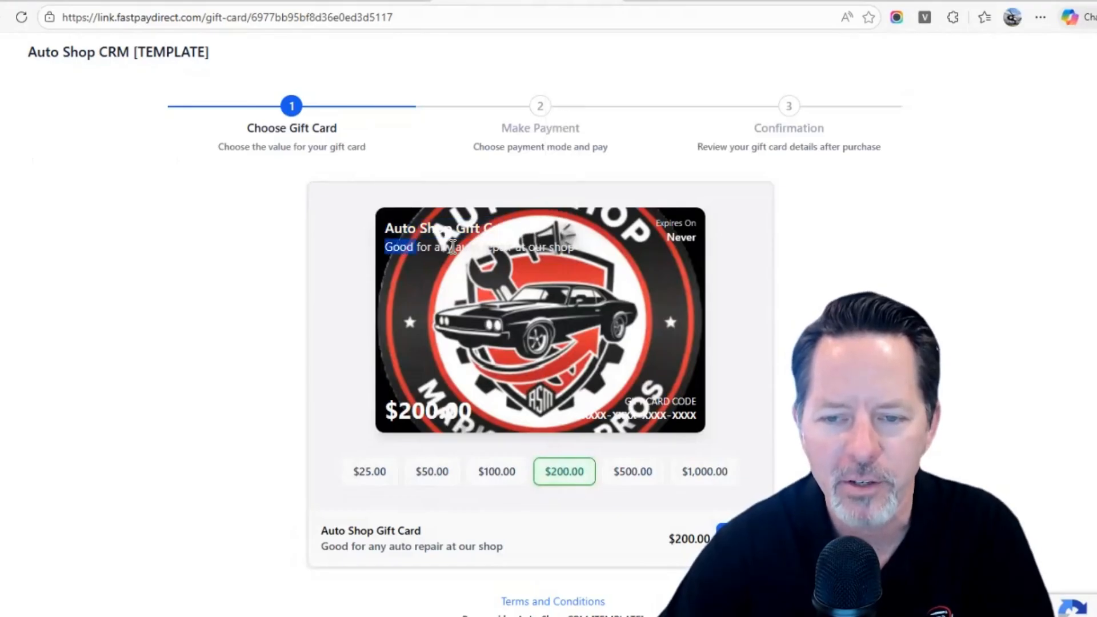
left_click_drag(452, 246, 582, 258)
left_click_drag(656, 223, 696, 223)
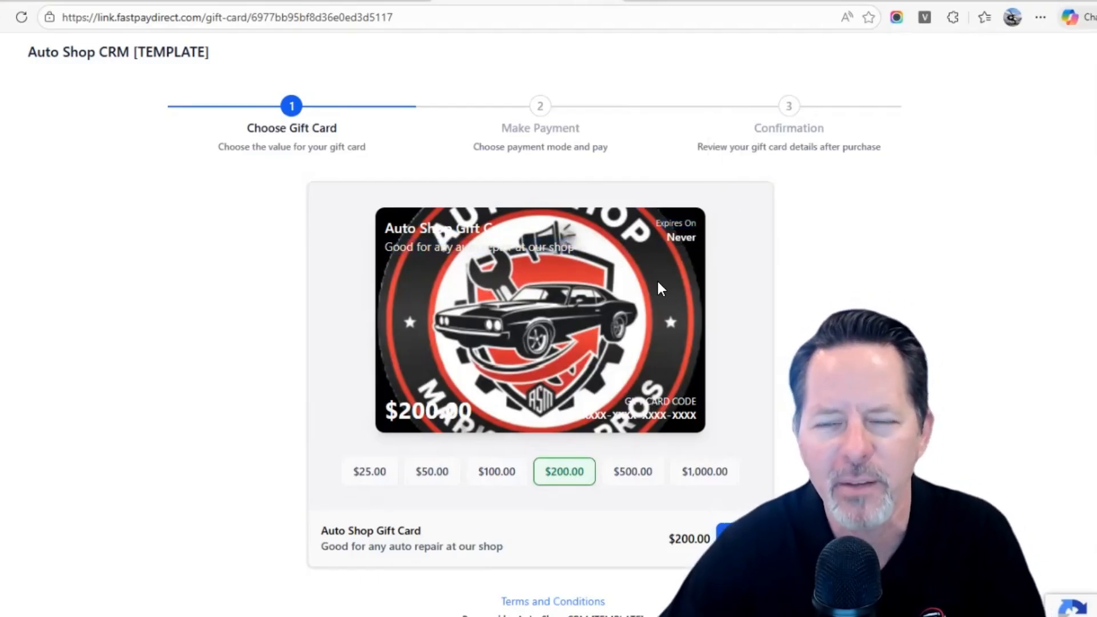
left_click(674, 324)
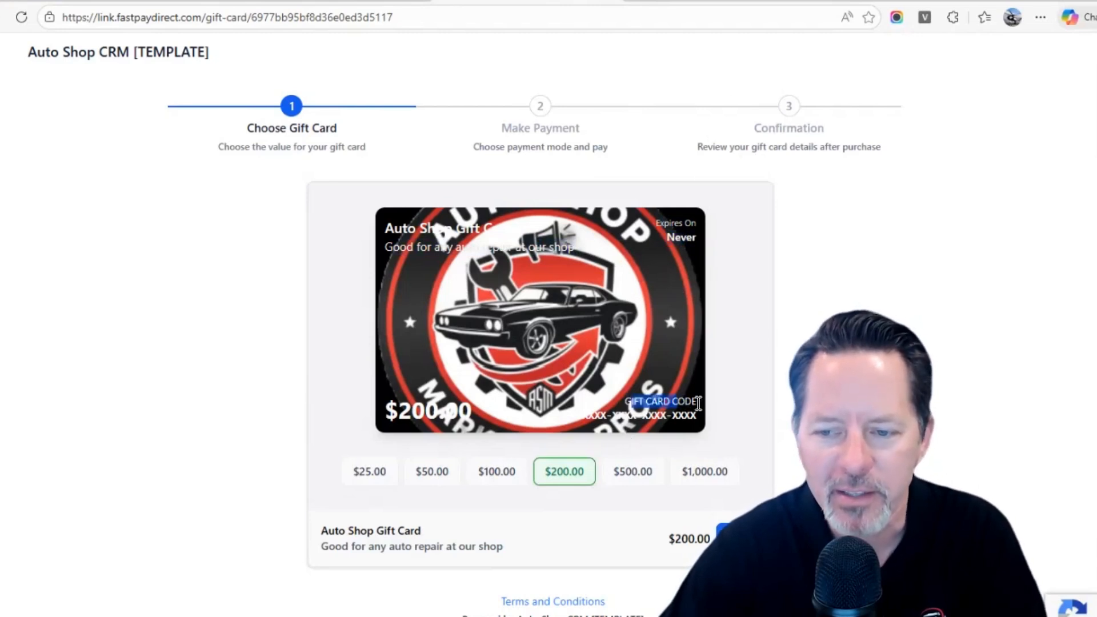
left_click_drag(583, 416, 604, 414)
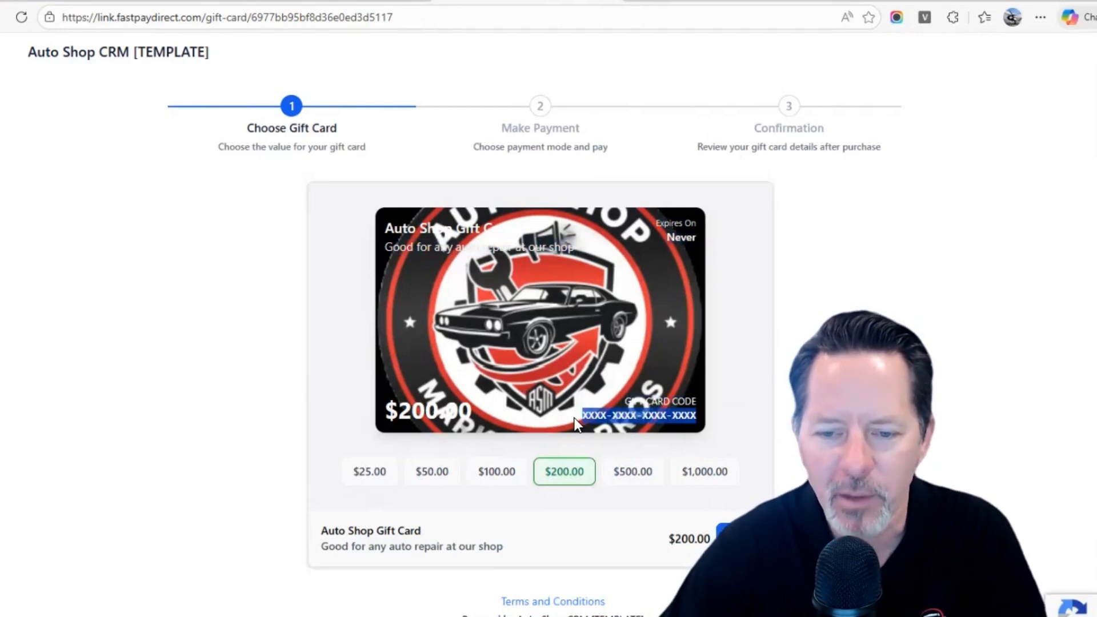
left_click(699, 433)
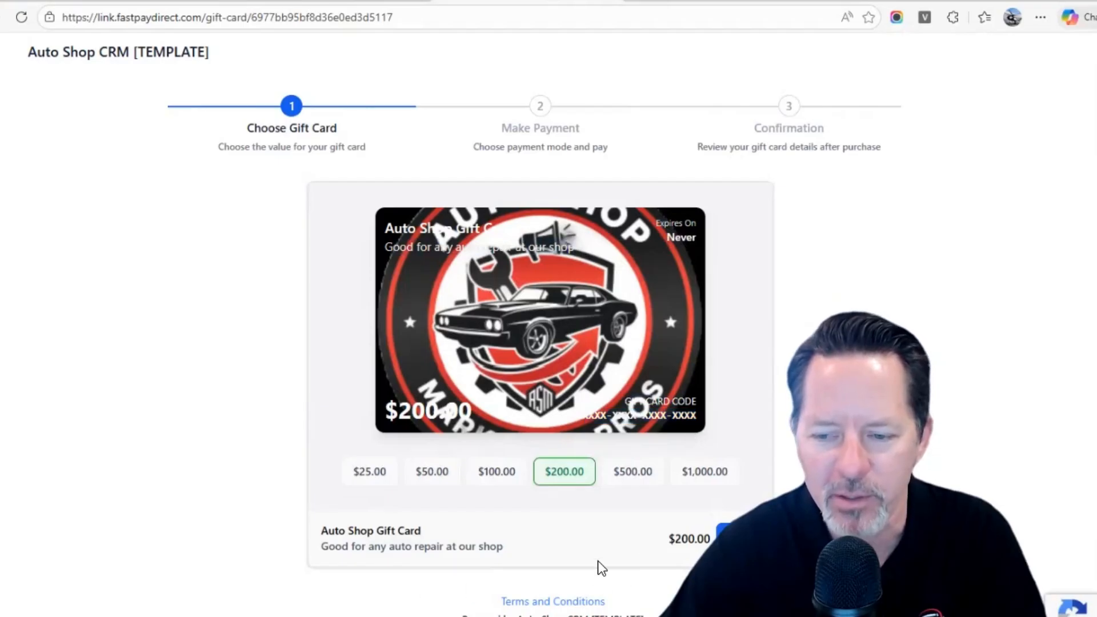
- Open the gift card's terms and conditions, read them, and return to the checkout page
left_click(529, 601)
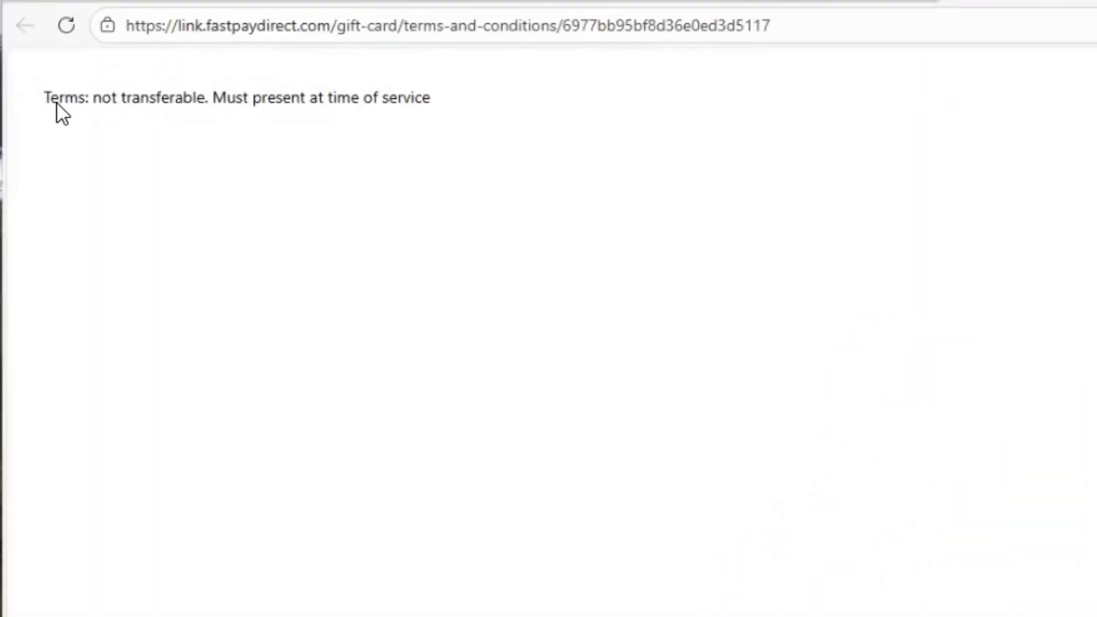
mouse_move(57, 104)
left_mouse_down()
mouse_move(458, 107)
mouse_move(43, 120)
left_mouse_up()
left_click(455, 107)
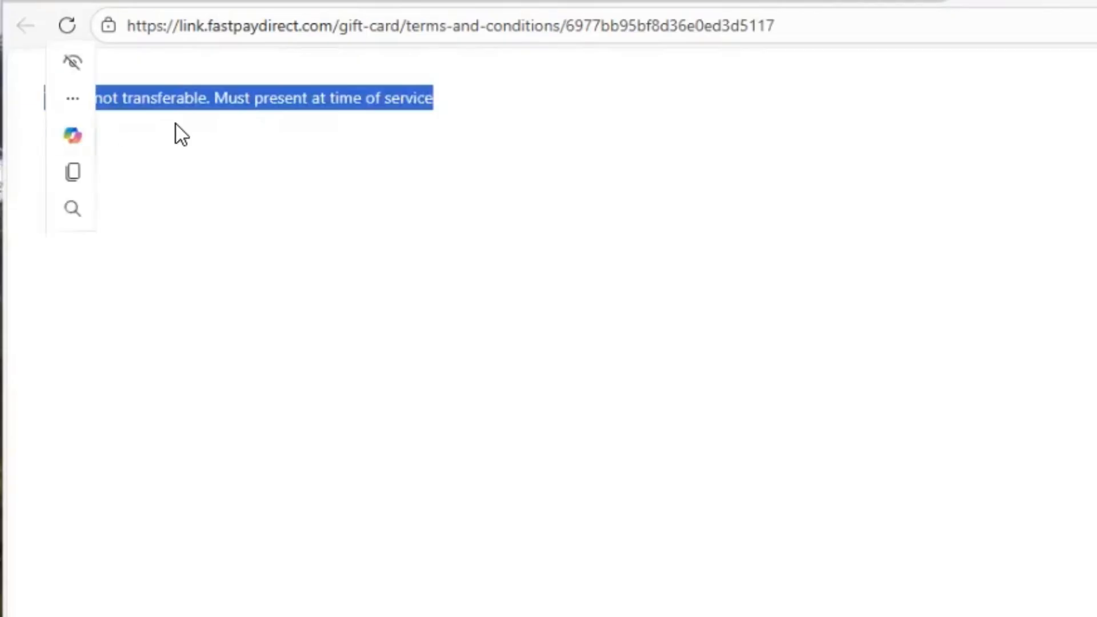
left_click(182, 134)
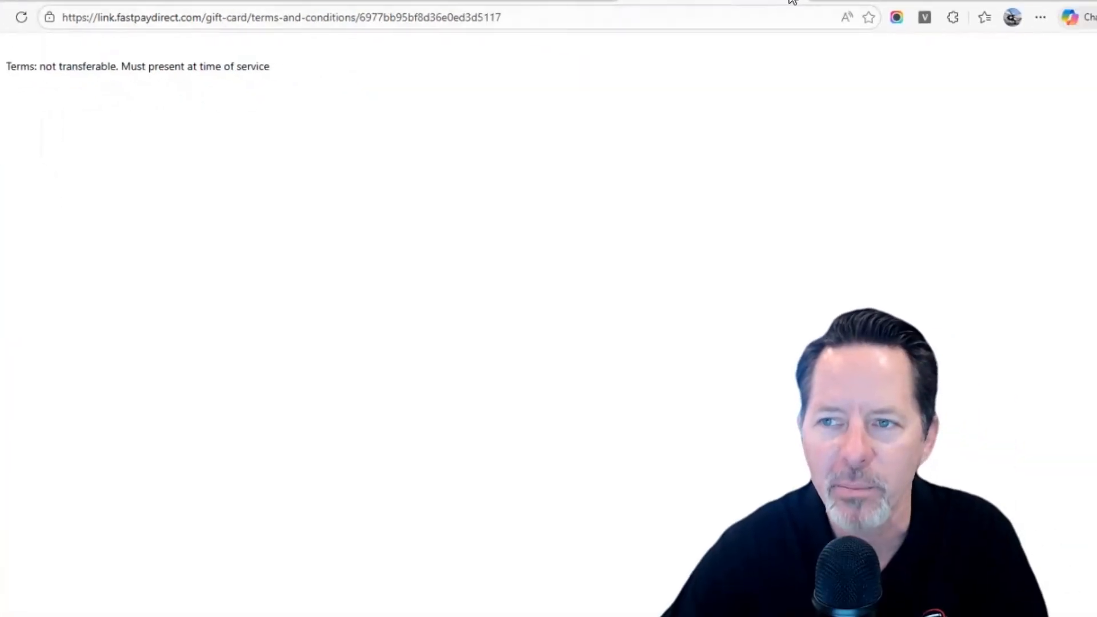
left_click(797, 0)
- Proceed with buying the $200 gift card to reach the payment form
scroll(540, 324, "down", 3)
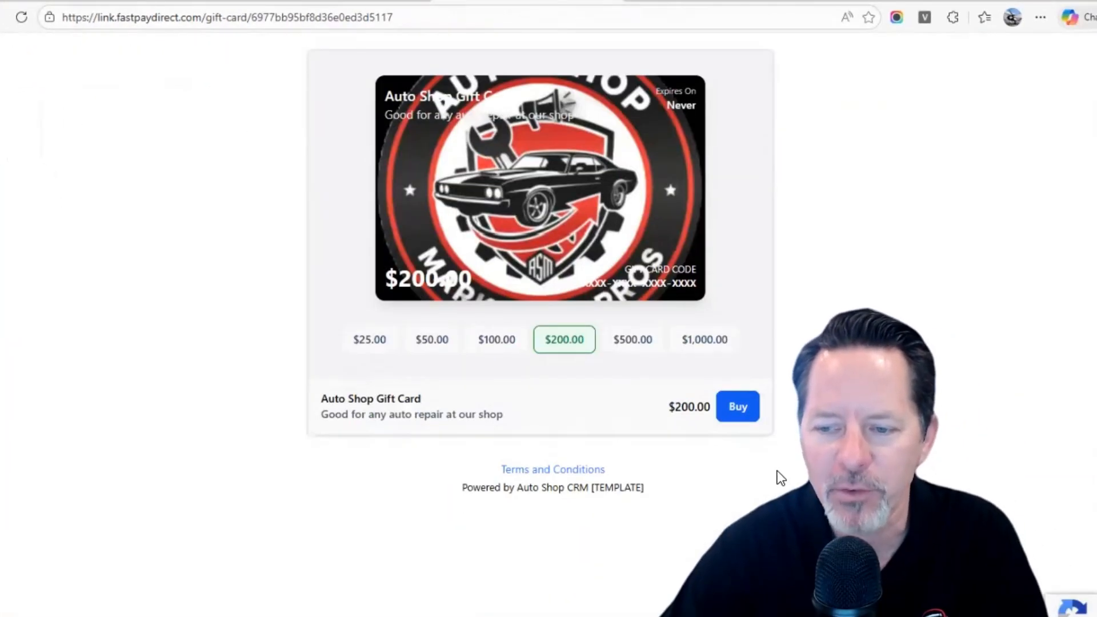
scroll(780, 477, "up", 3)
left_click(721, 532)
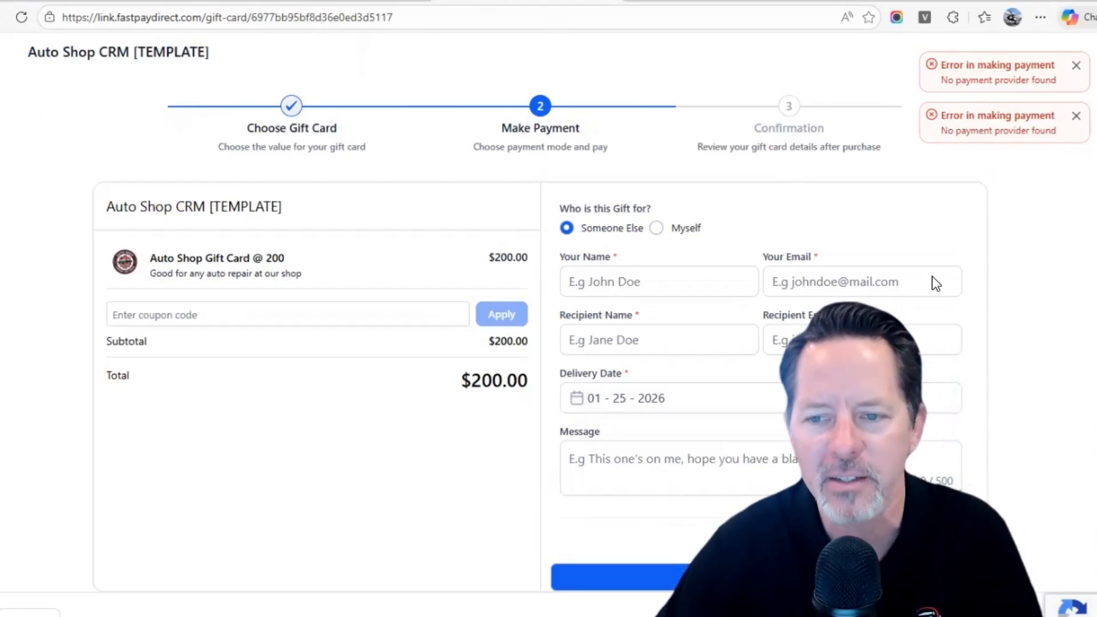
- Examine the payment form's coupon code, purchaser, recipient, delivery date and message fields
left_click(137, 319)
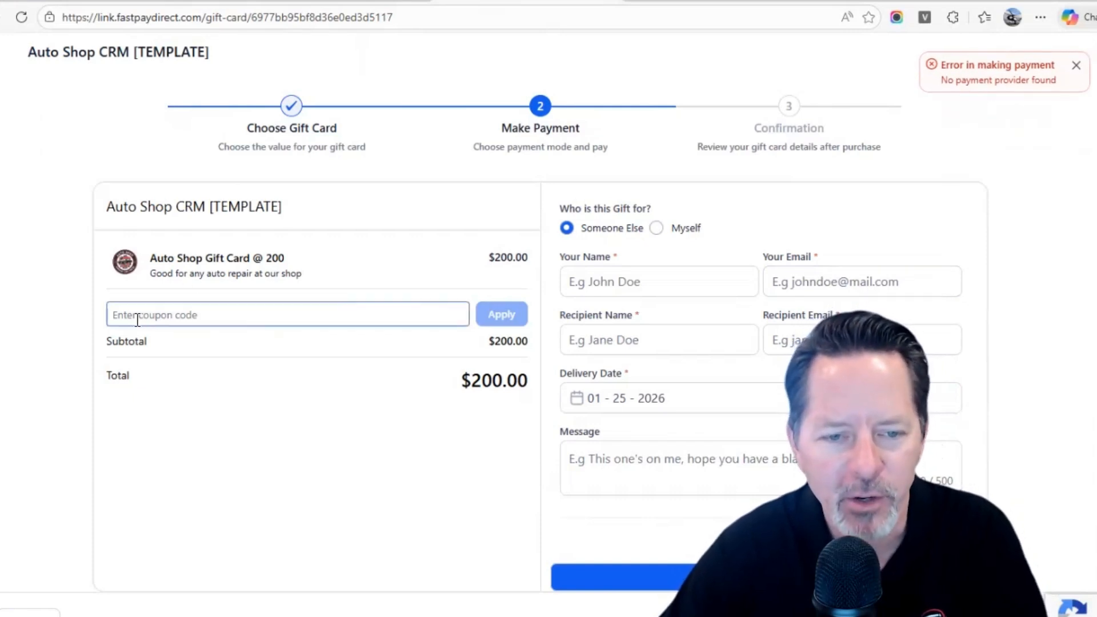
left_click(204, 296)
left_click(110, 313)
left_click(619, 333)
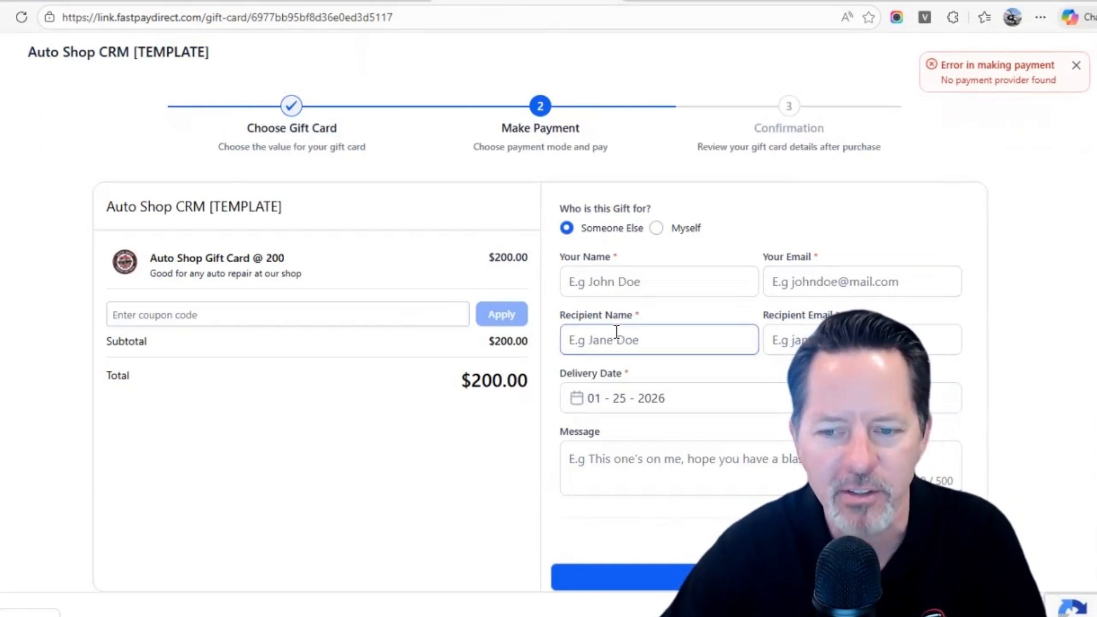
scroll(621, 333, "down", 3)
scroll(571, 365, "up", 1)
scroll(286, 502, "down", 1)
scroll(252, 526, "up", 3)
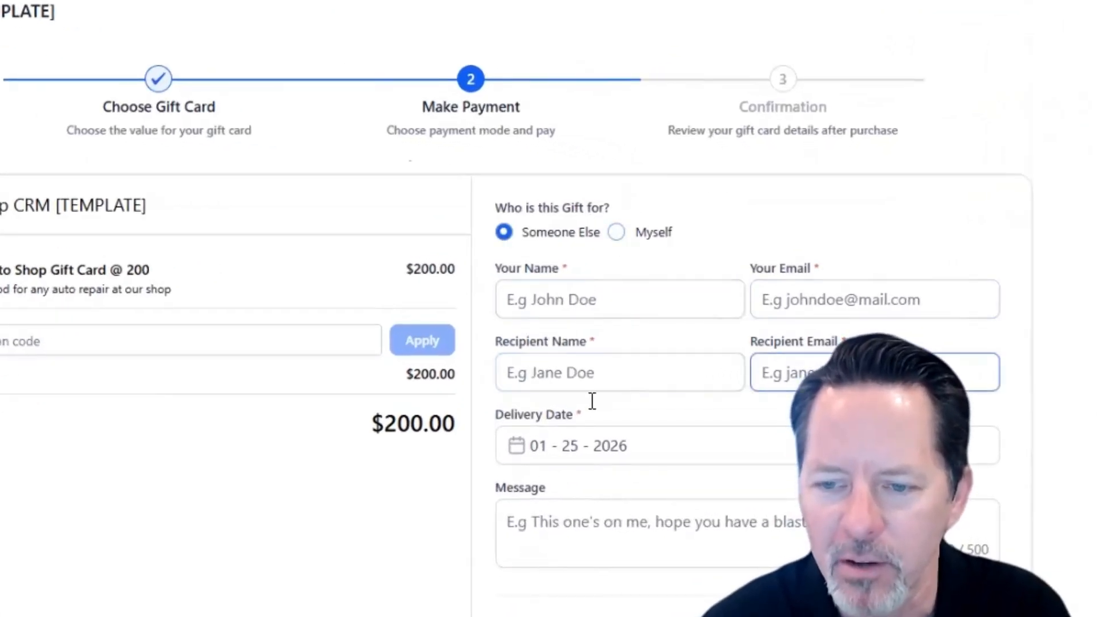
scroll(550, 451, "down", 2)
scroll(551, 449, "down", 2)
scroll(607, 320, "up", 3)
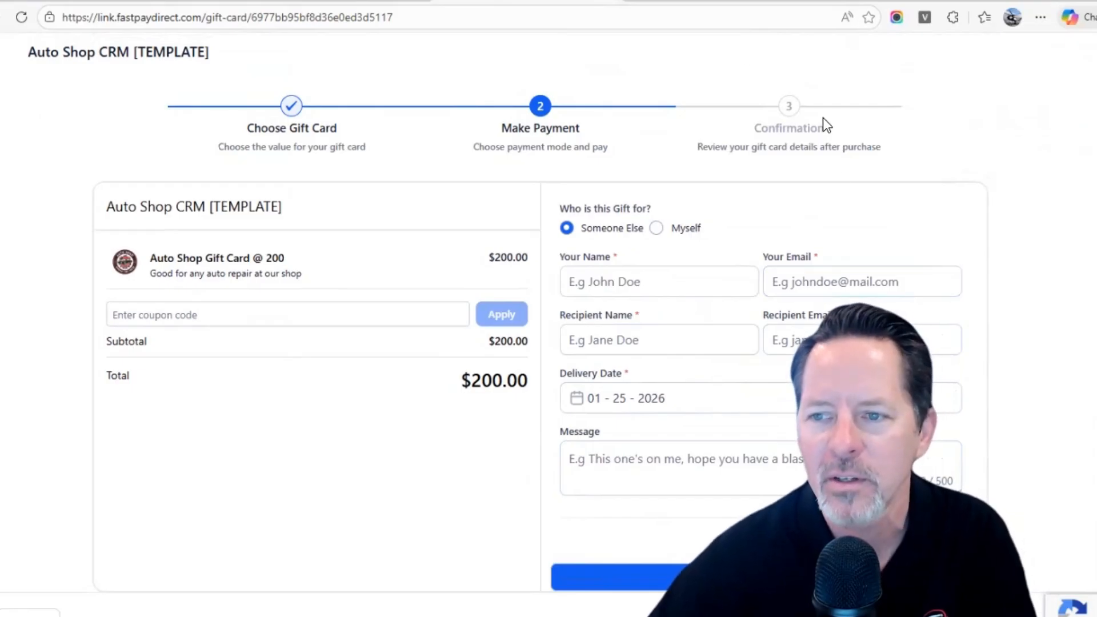
- Examine the description of the checkout's confirmation stage and recheck the purchaser name and coupon code fields
left_click_drag(714, 147, 831, 147)
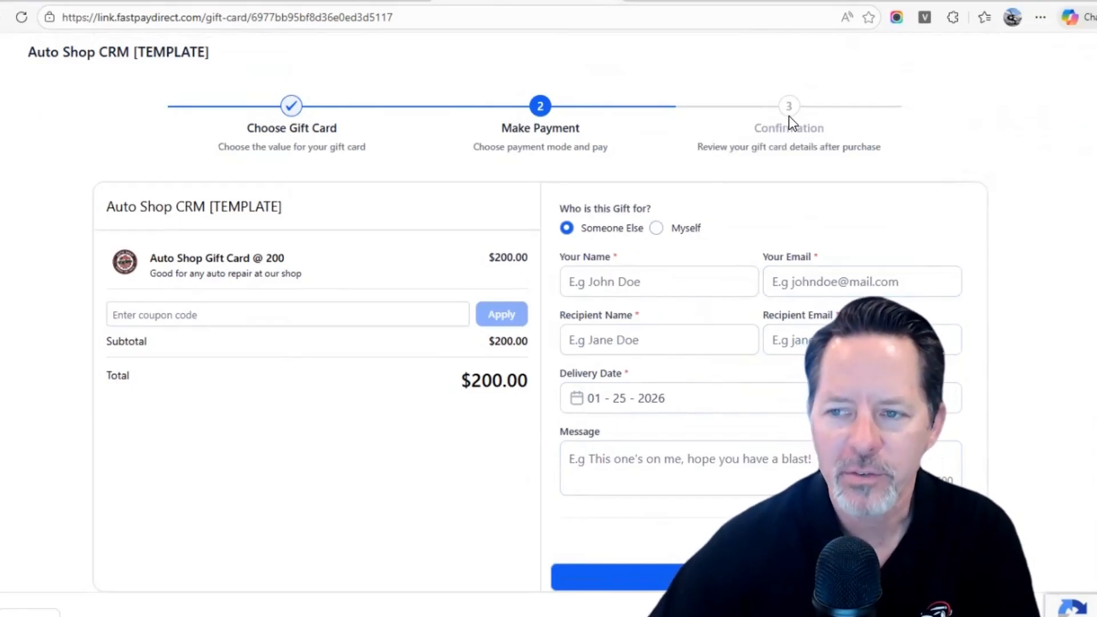
scroll(685, 342, "down", 3)
scroll(629, 311, "up", 3)
left_click(627, 293)
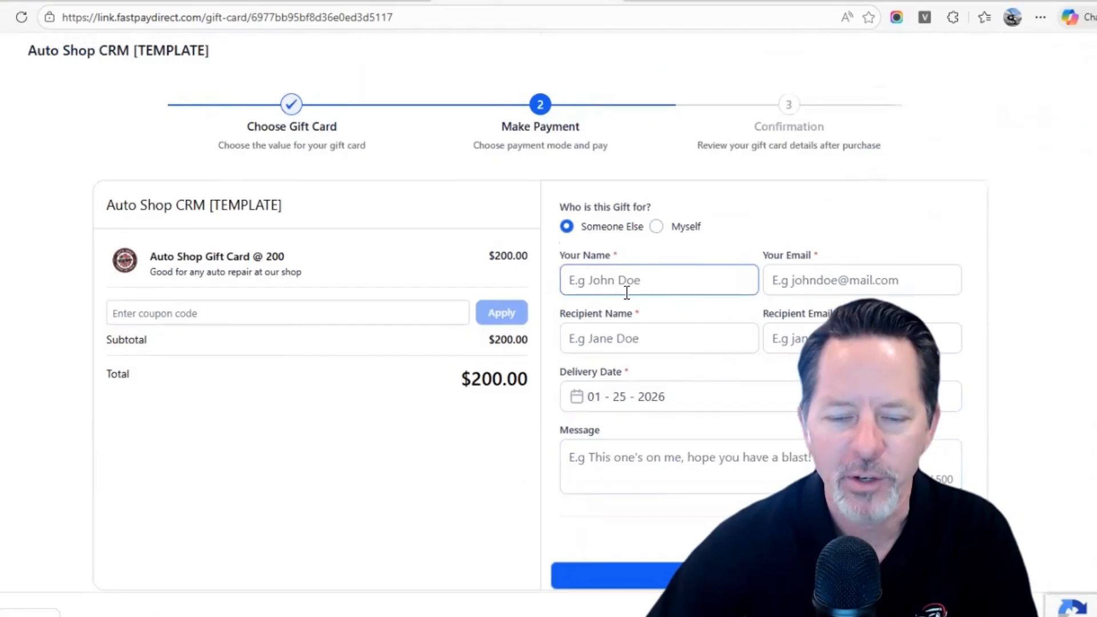
left_click(181, 317)
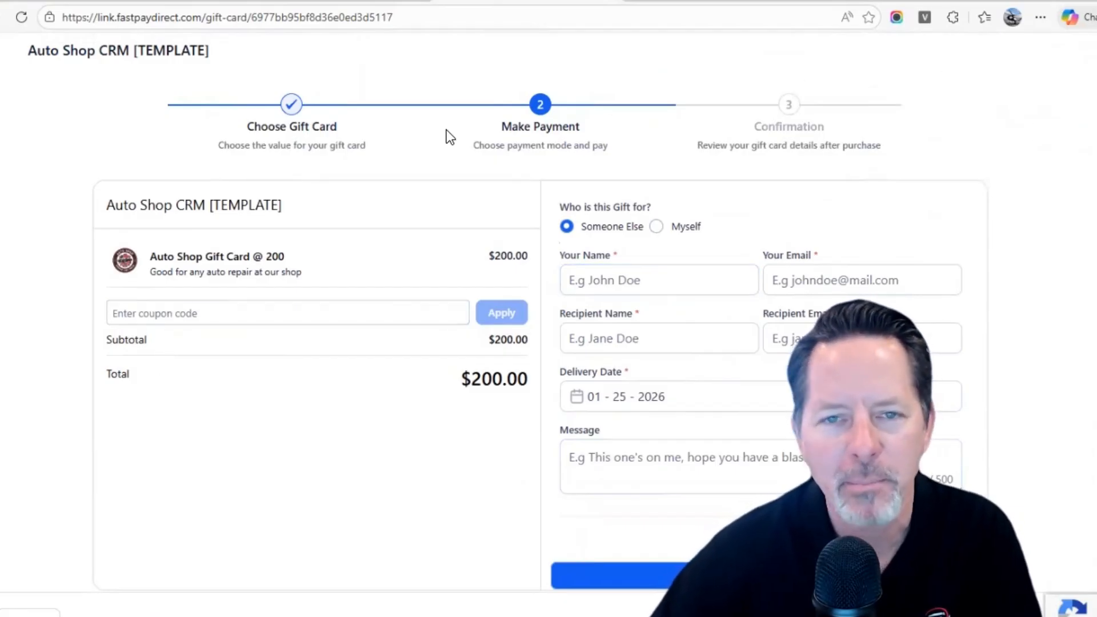
scroll(446, 129, "up", 1)
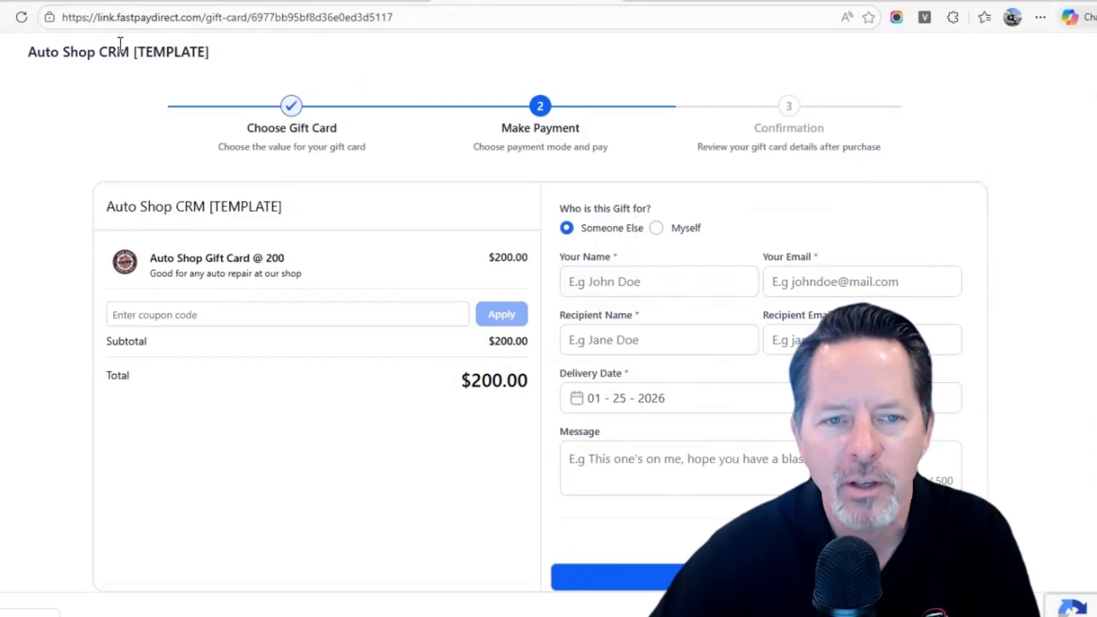
- Return to the gift card's selling page in the CRM and select the live mode checkout embed code
left_click(338, 1)
left_click(481, 521)
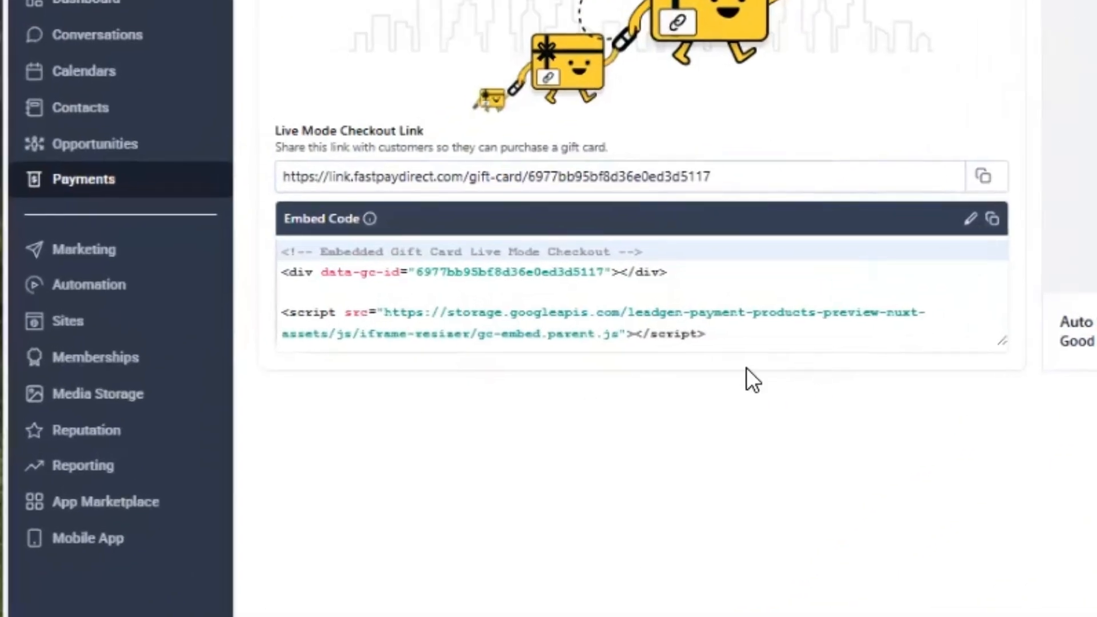
left_click_drag(415, 387, 223, 365)
left_click_drag(399, 300, 281, 249)
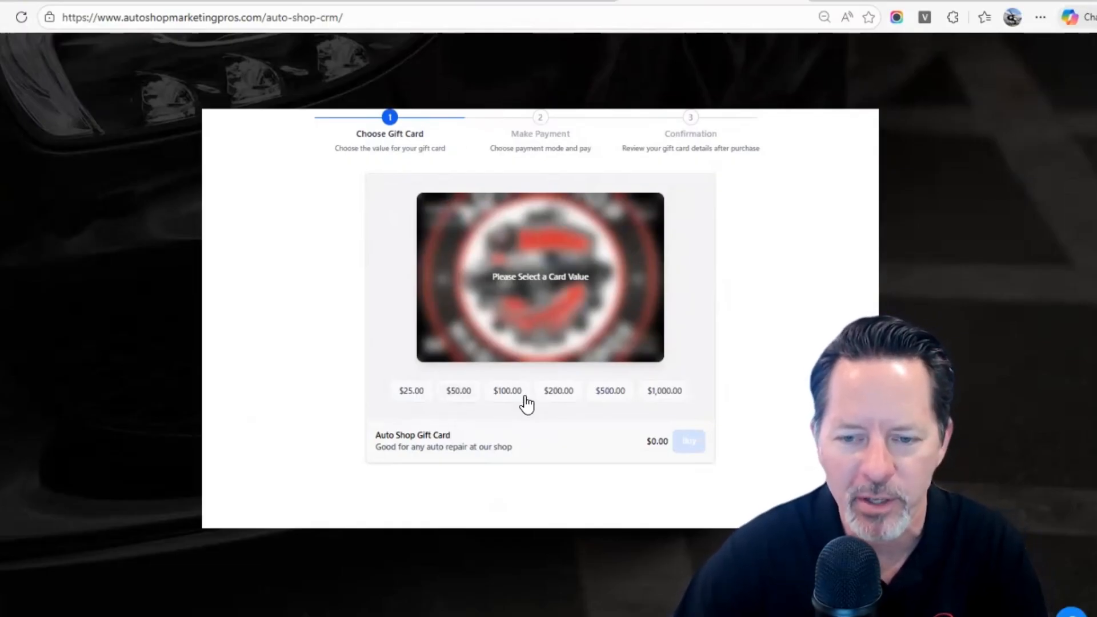
- Choose the $50 value in the gift card checkout embedded on the website and proceed to its payment form
left_click(461, 394)
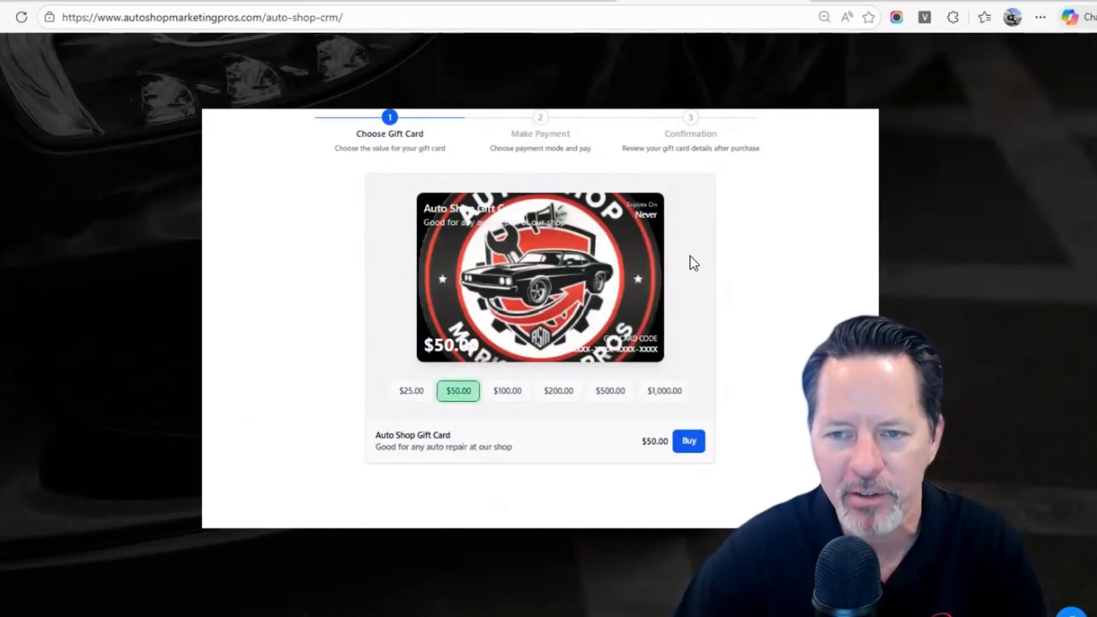
left_click(688, 441)
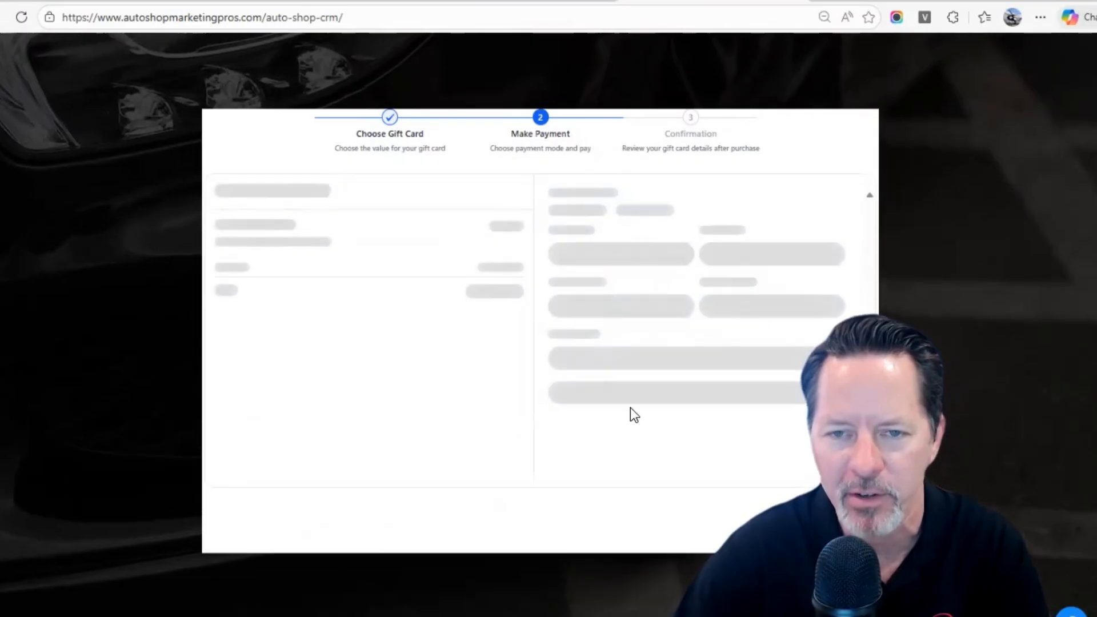
scroll(764, 435, "up", 3)
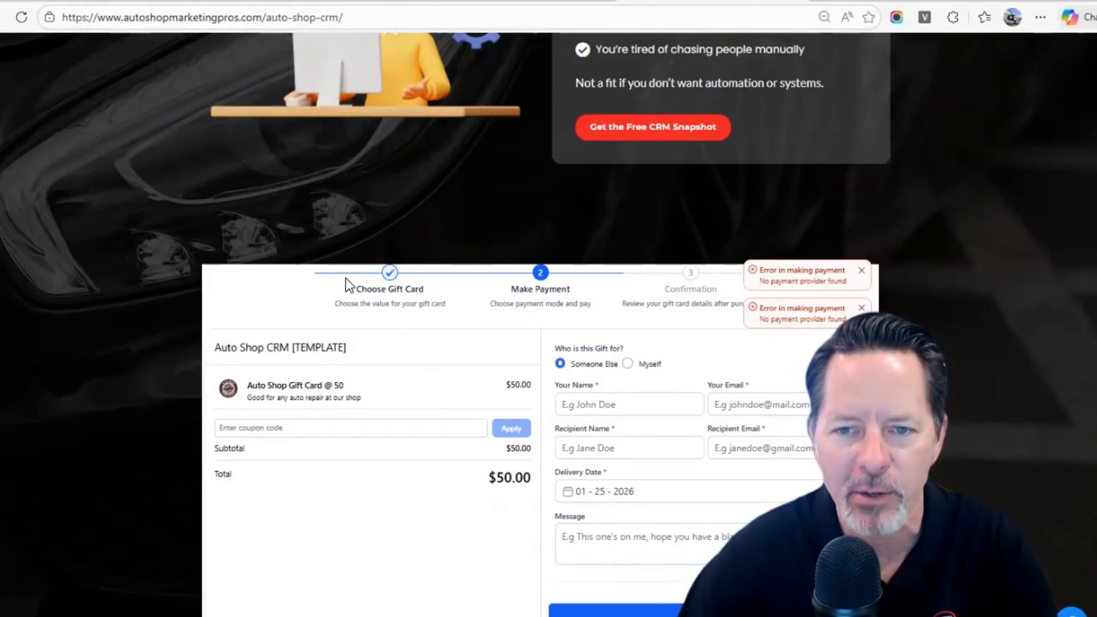
scroll(345, 278, "down", 3)
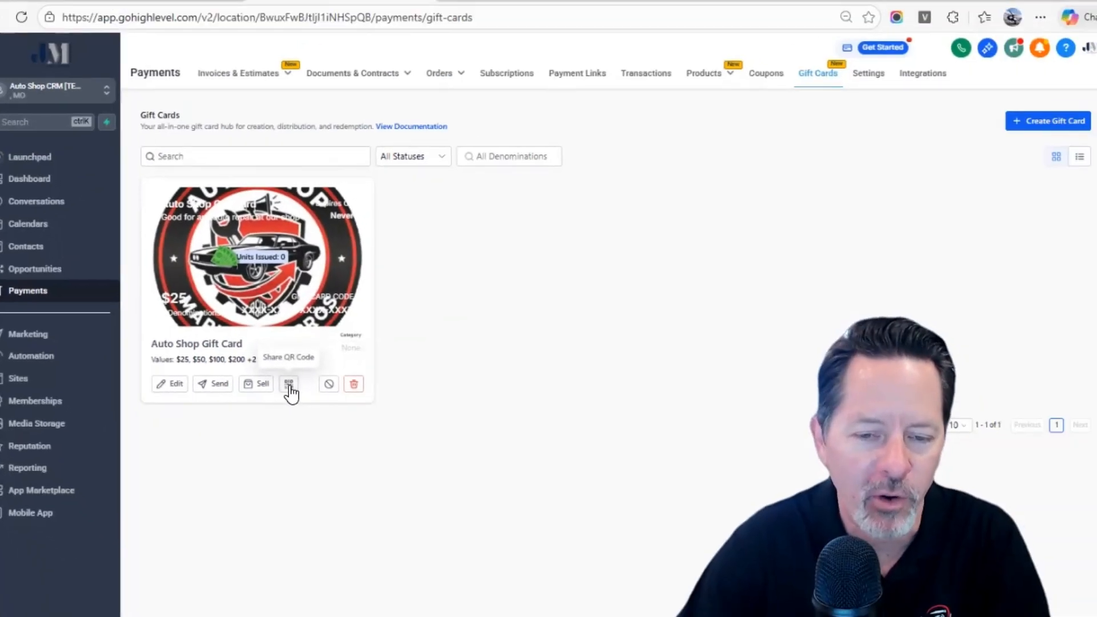
- Examine the Auto Shop Gift Card's QR code and sharing options, close them, and open the card for editing
left_click(497, 390)
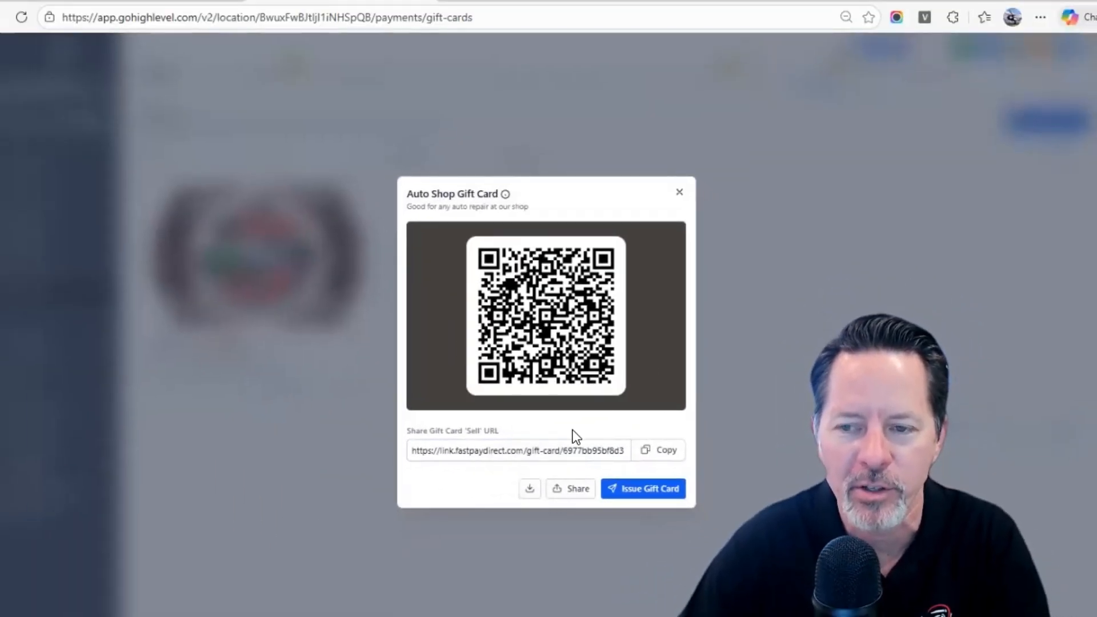
left_click(679, 194)
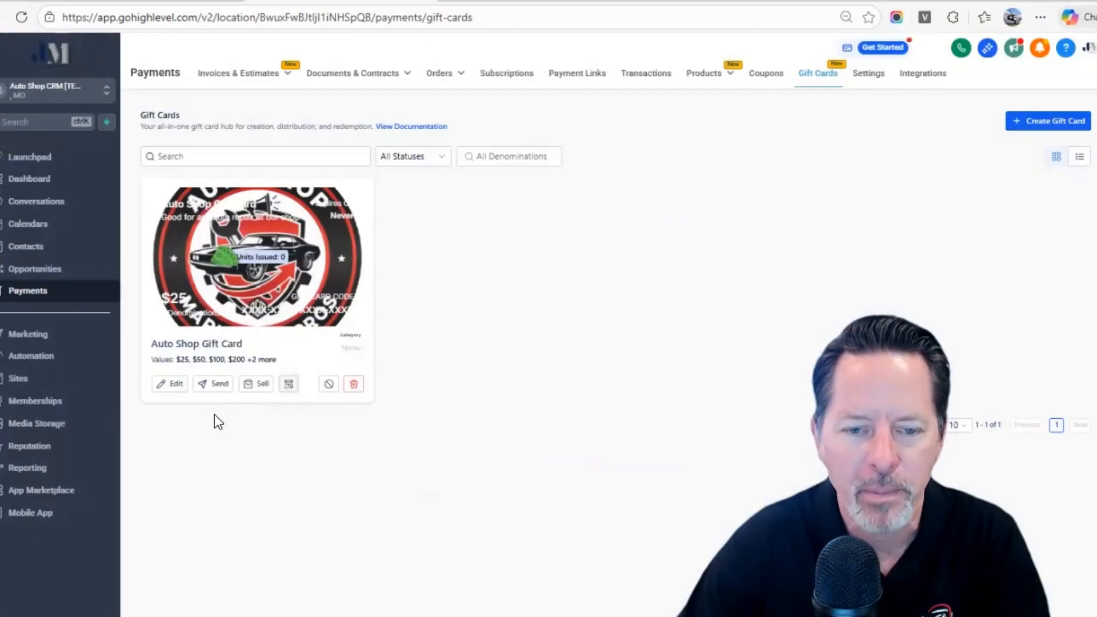
left_click(170, 383)
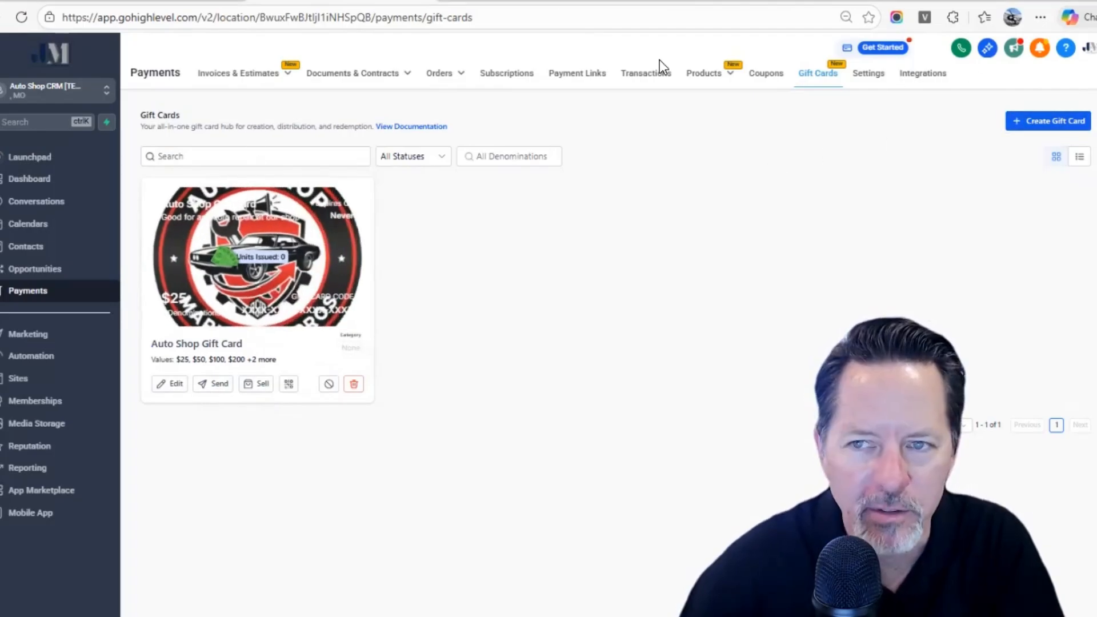
- Open the Gift Cards page in a new browser tab and start creating another gift card there
right_click(820, 72)
left_click(845, 87)
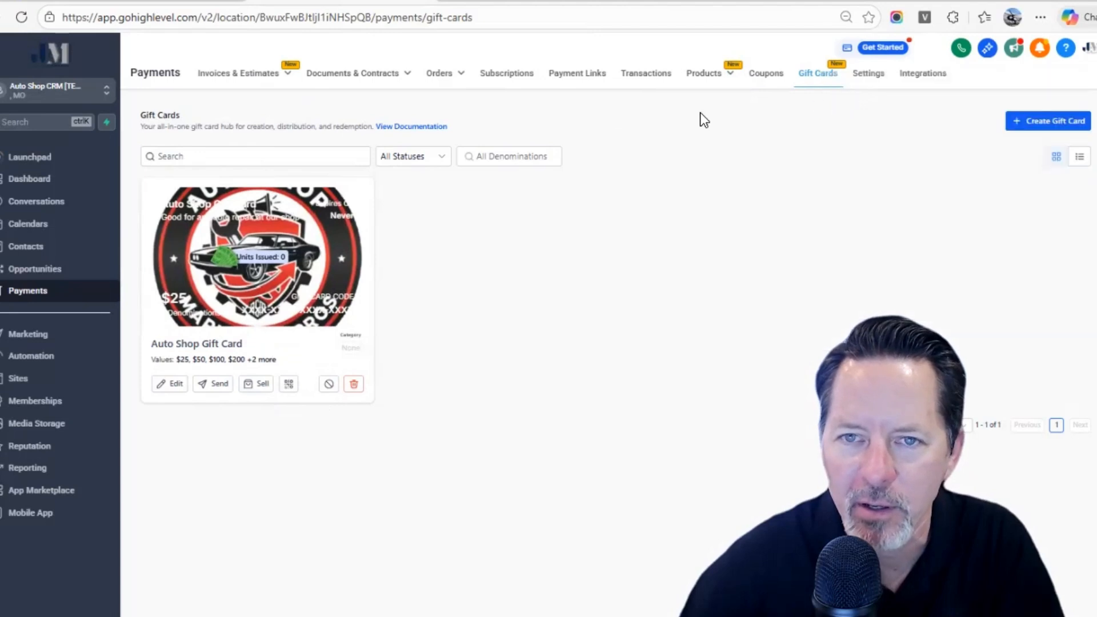
left_click(511, 1)
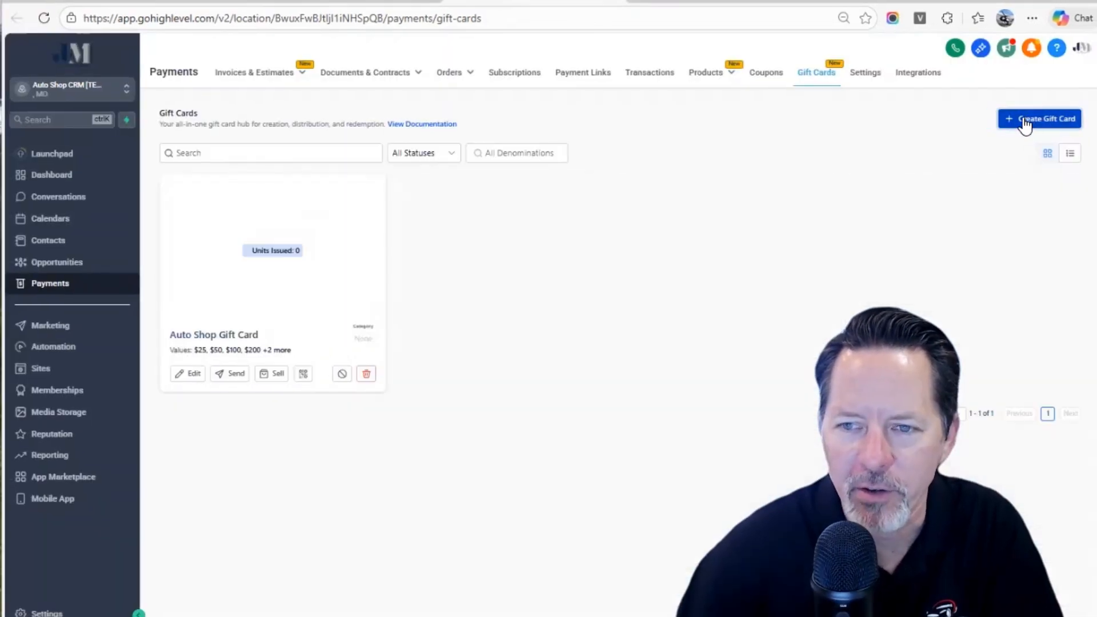
left_click(1024, 121)
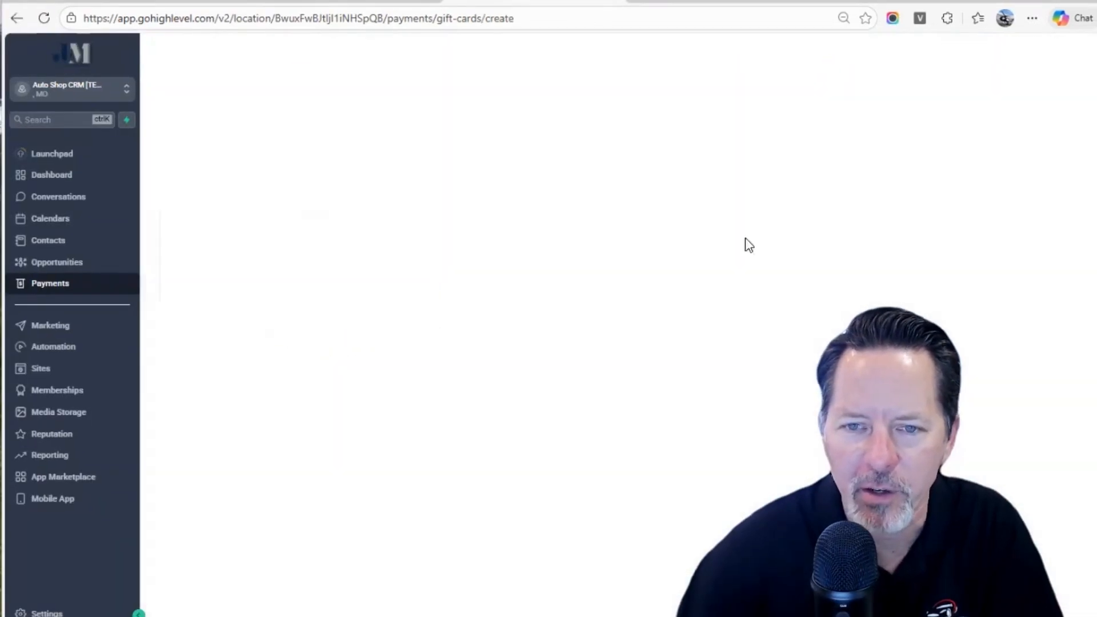
- Open the existing gift card for editing in the original tab, and name the new card "Auto Shop Gift Card" in the other
left_click(343, 1)
left_click(197, 374)
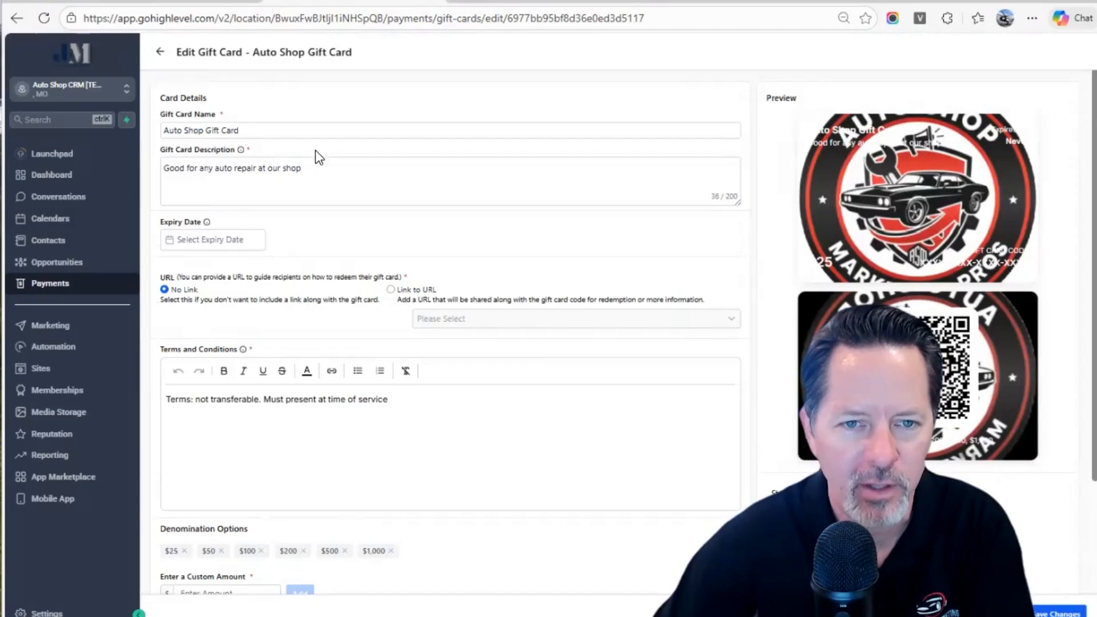
left_click(491, 1)
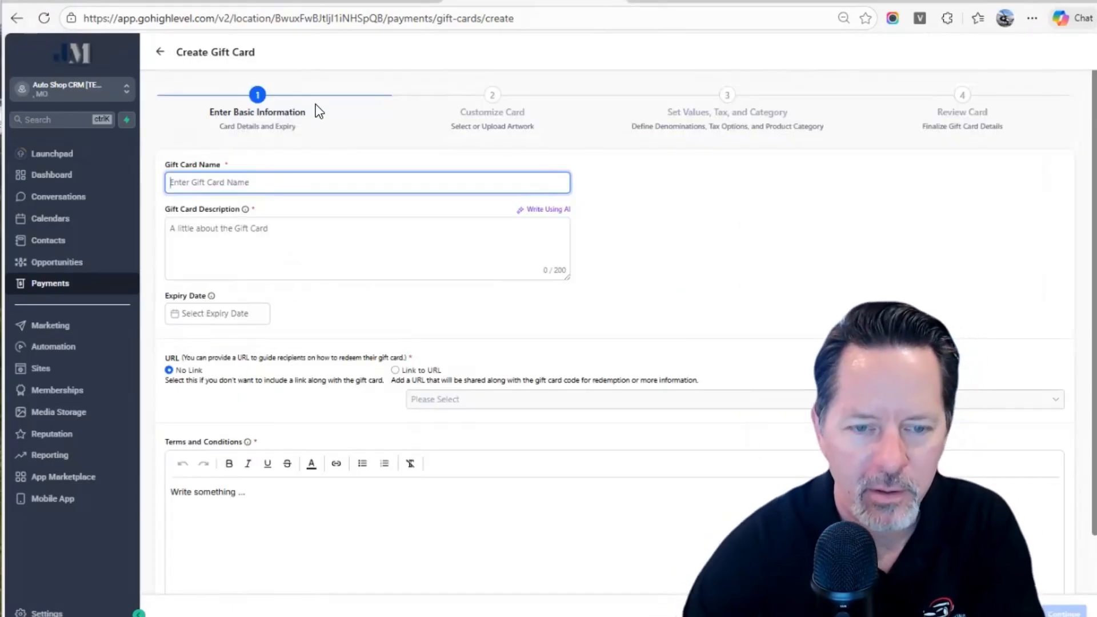
type("Auto Shop Gift Card")
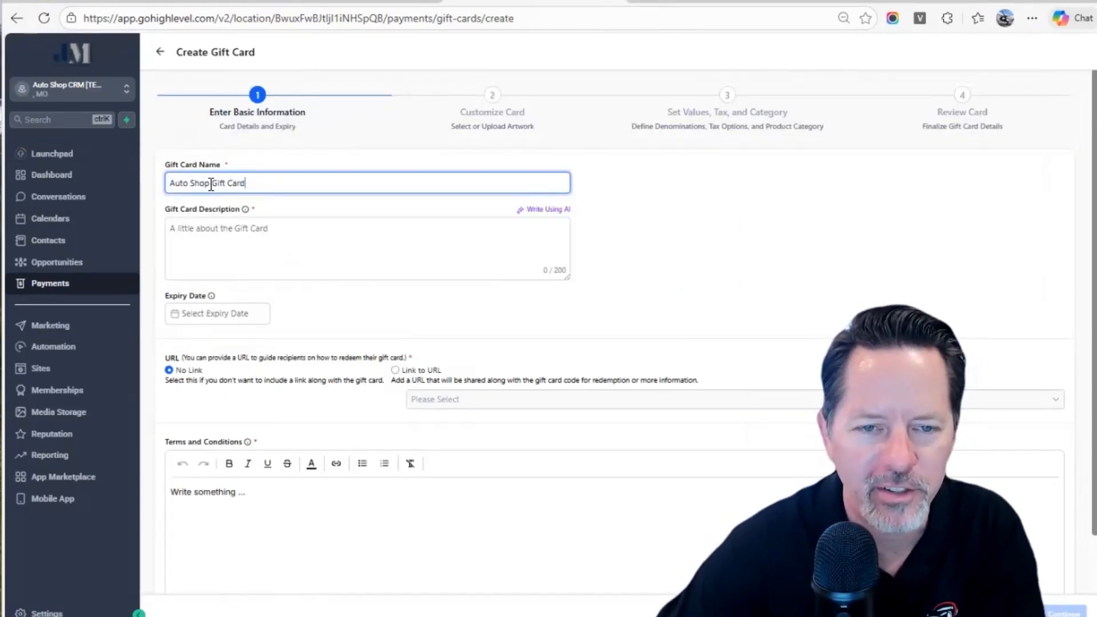
- Copy the existing card's description, "Good for any auto repair at our shop", into the new gift card's description
left_click(229, 233)
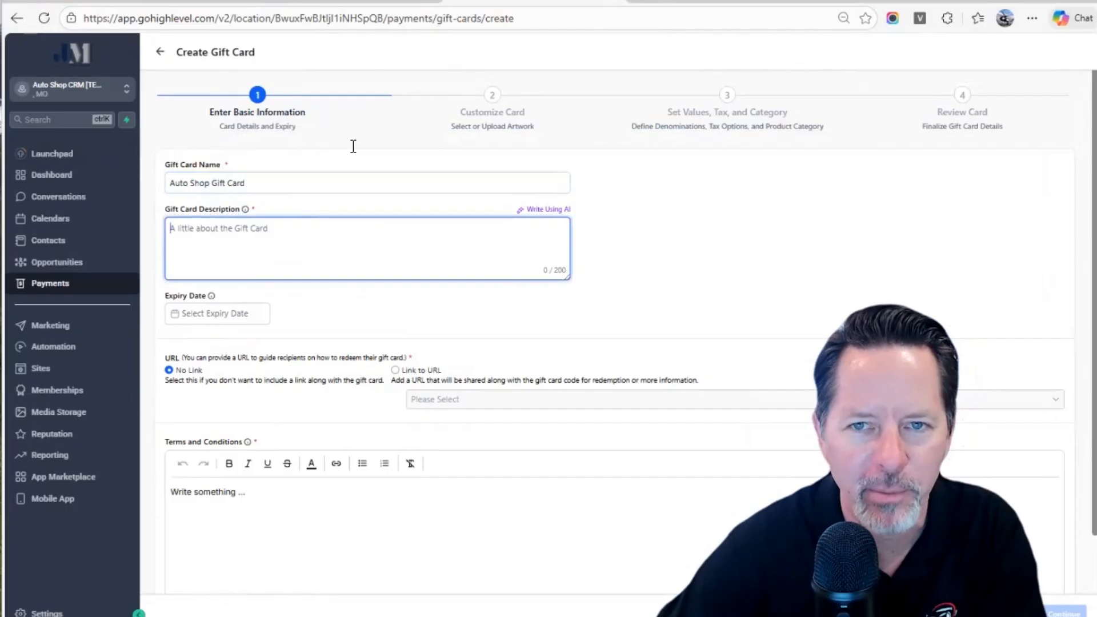
left_click(343, 2)
left_click_drag(303, 169, 77, 187)
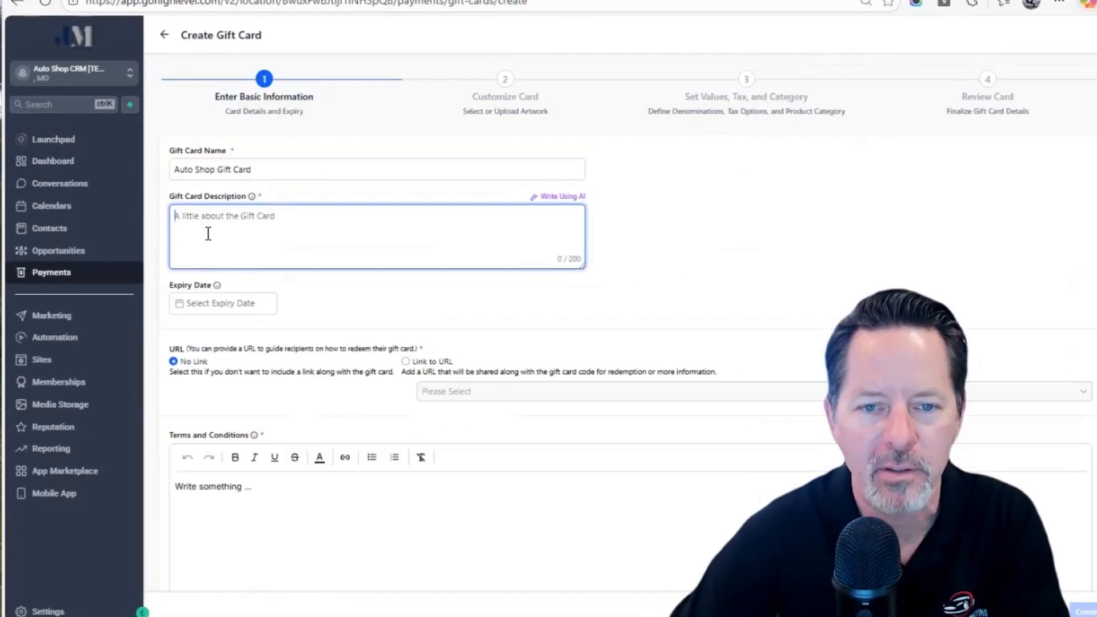
type("Good for any auto repair at our shop")
- Replace "auto repair" so the new card's description reads "Good for any detailing job at our shop"
double_click(234, 217)
type("detailing b")
key("BackSpace")
type("job")
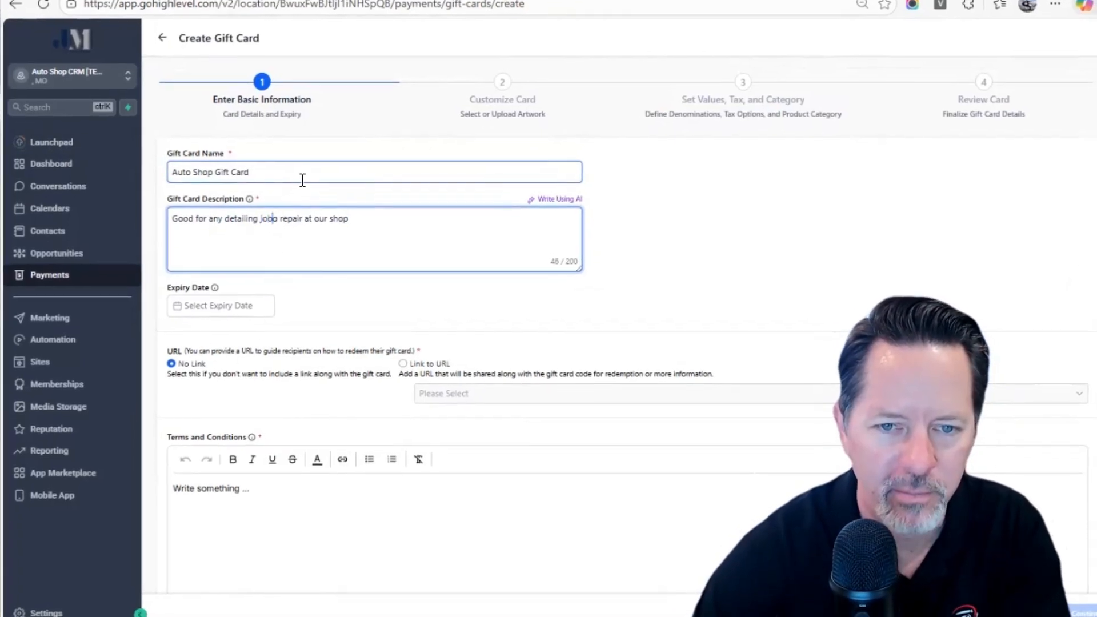
key("Delete")
key("Delete")
key("Delete")
key("Delete")
key("Delete")
key("Delete")
key("Delete")
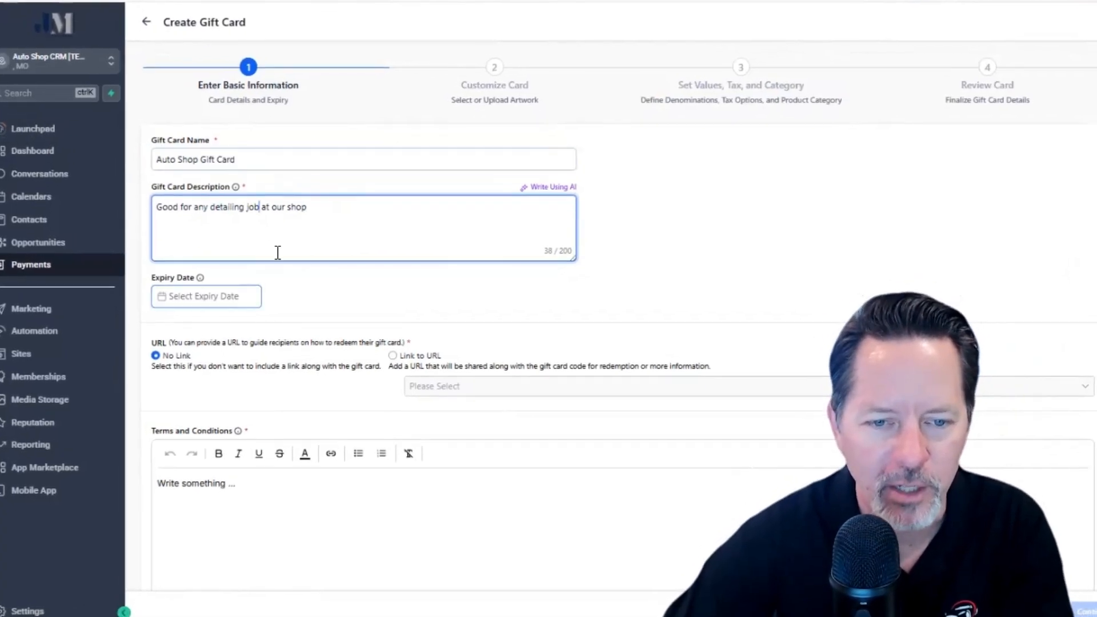
- Enter "n" as the terms and conditions and continue to the card customization stage
scroll(311, 208, "down", 2)
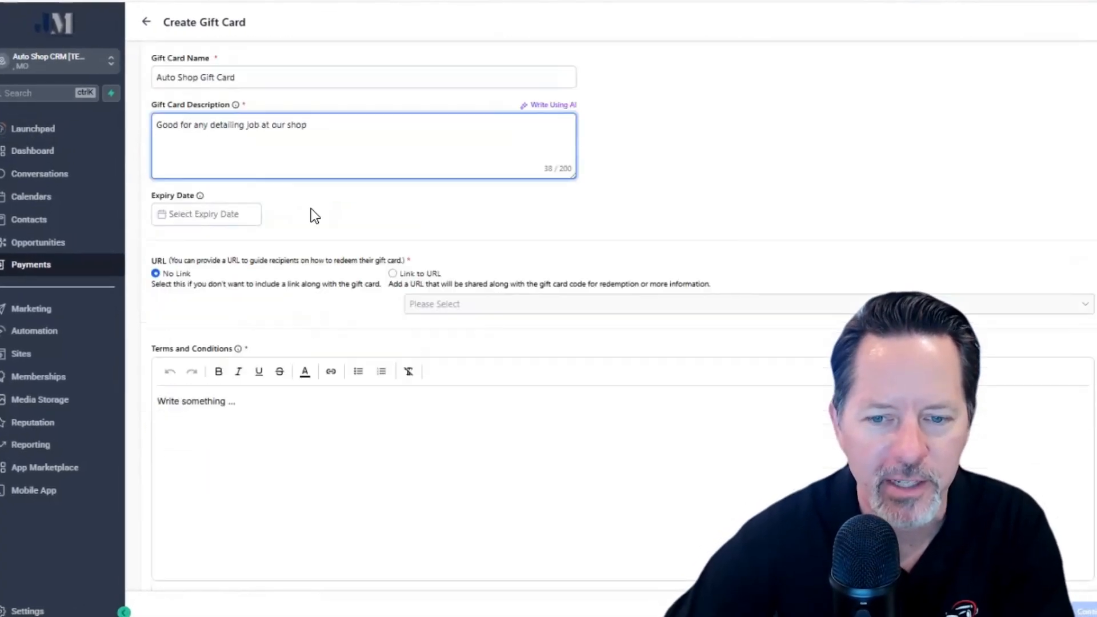
left_click(318, 421)
type("n")
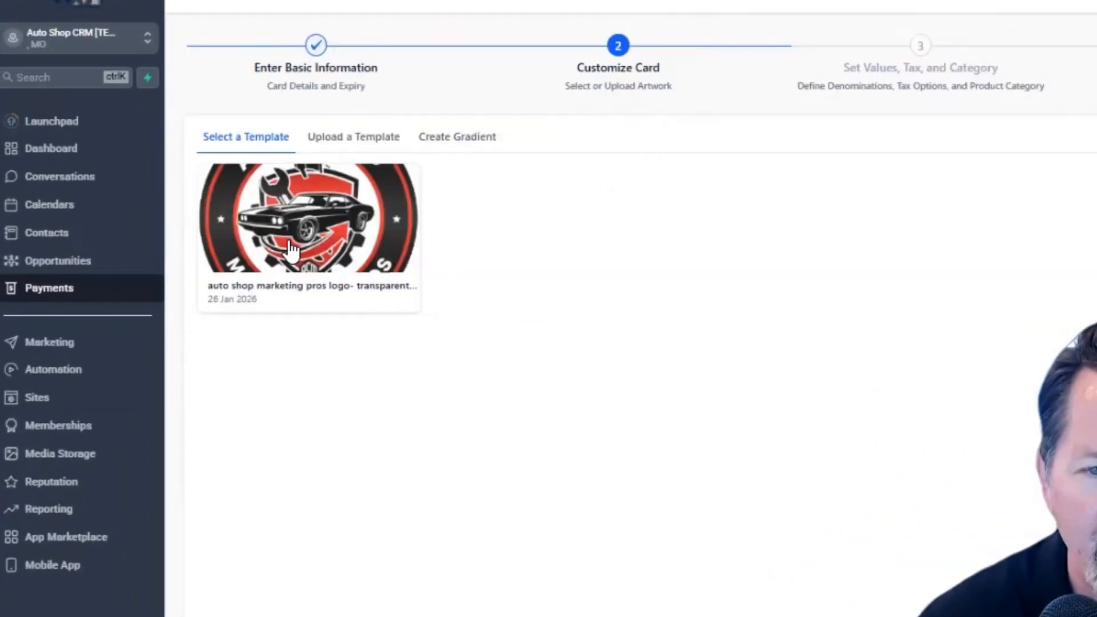
- Design a custom gradient for the card with a red start color, black end color and Top to Bottom direction
left_click(426, 138)
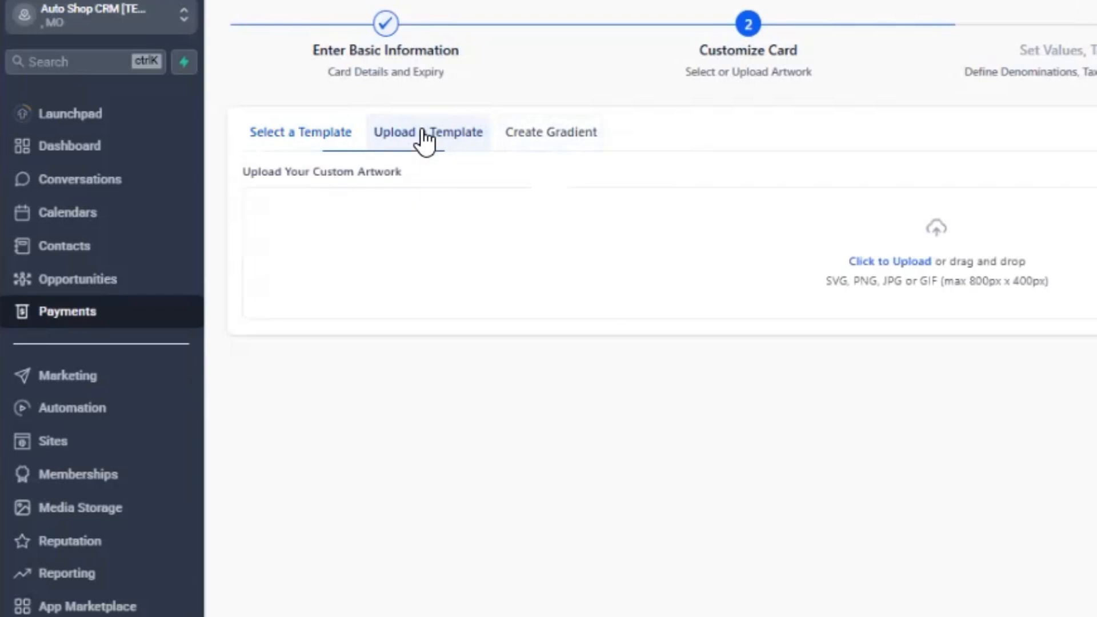
left_click(554, 146)
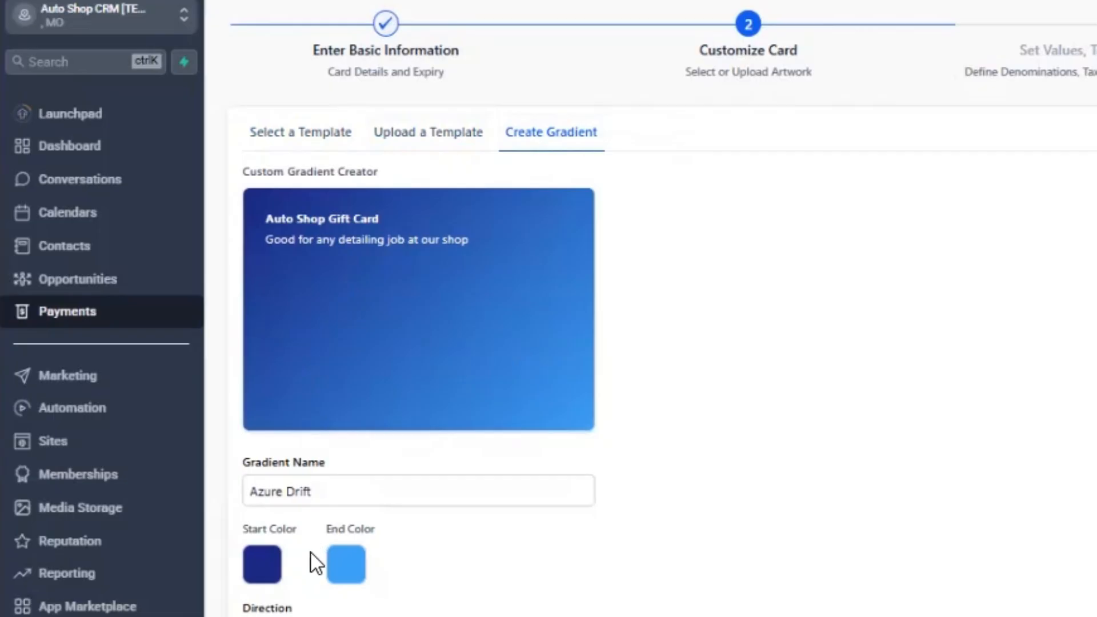
left_click(268, 565)
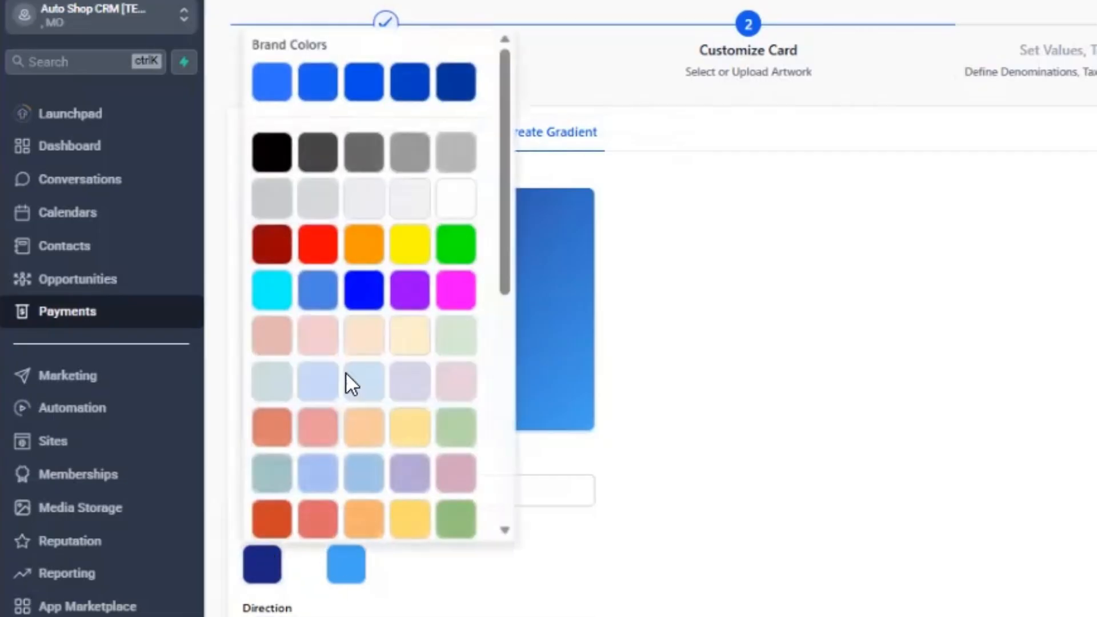
left_click(318, 245)
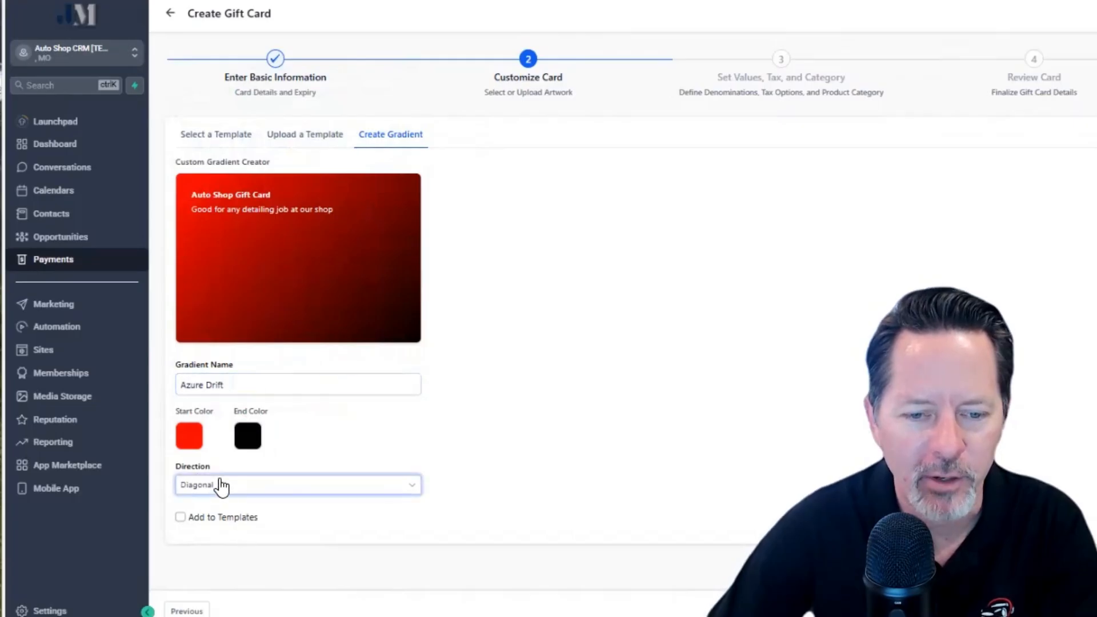
left_click(223, 385)
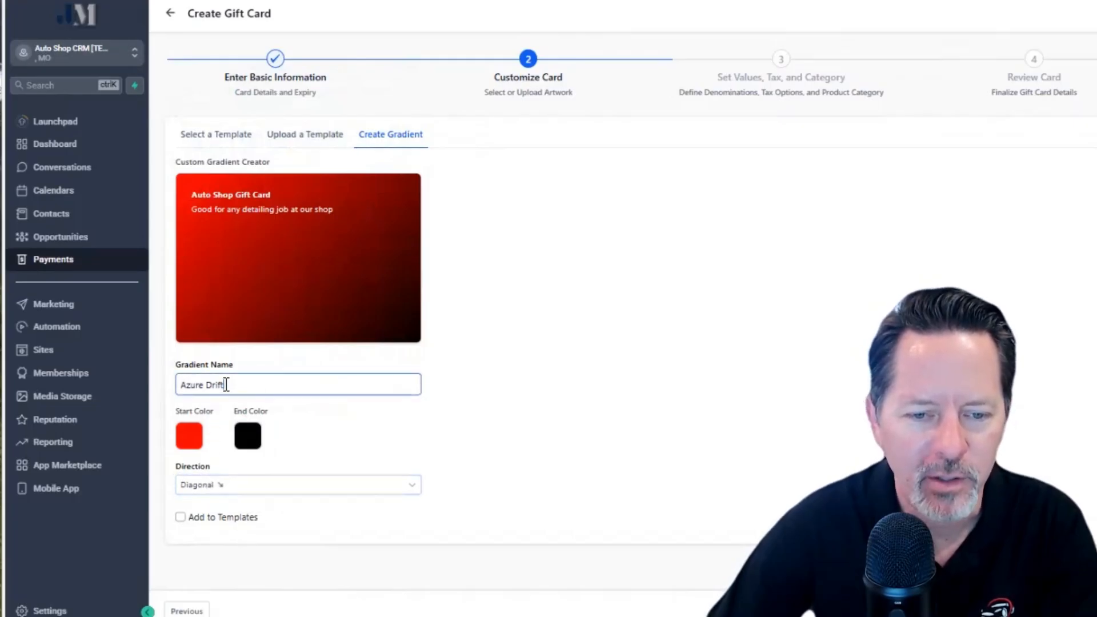
left_click(269, 479)
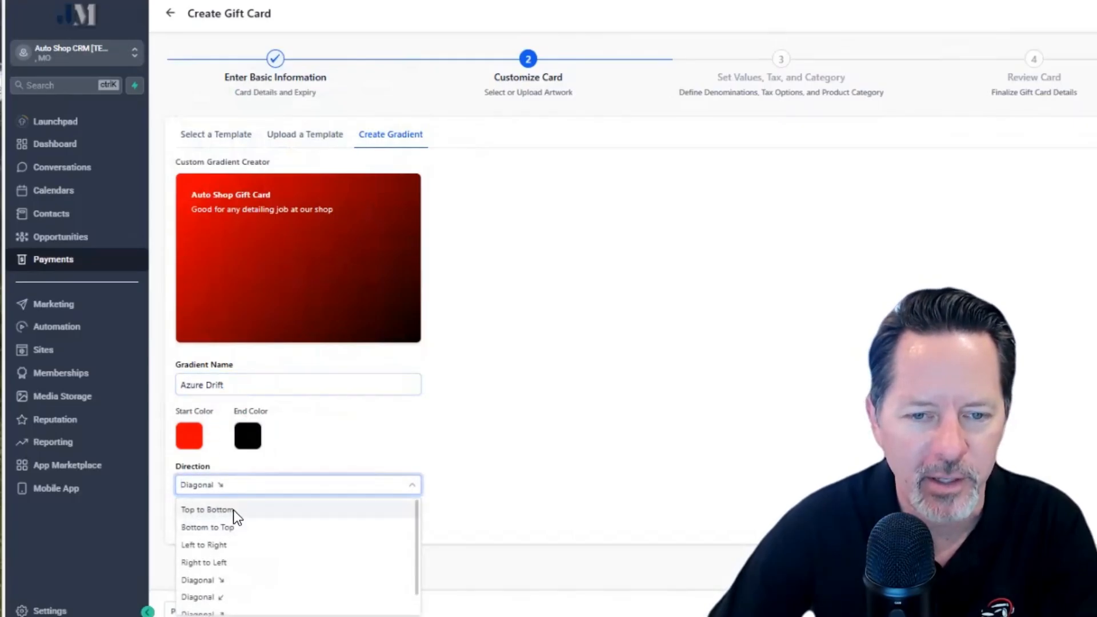
left_click(233, 509)
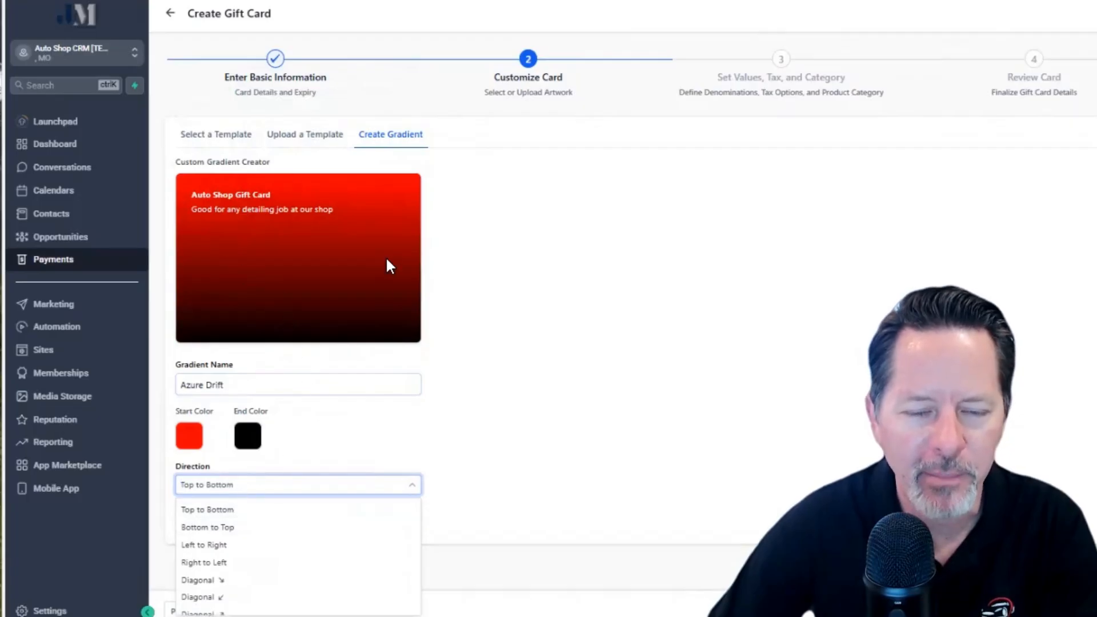
left_click(608, 283)
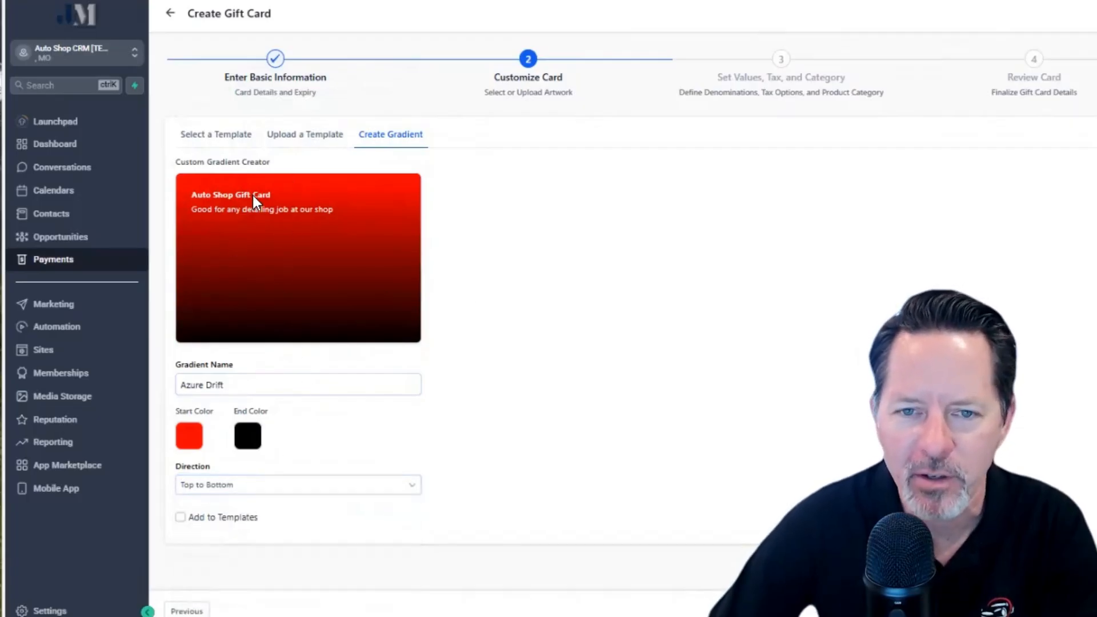
- Upload the 800-pixel-wide Auto shop gift card wheel image to Media Storage and apply it as the card's custom artwork
left_click(303, 142)
left_click(710, 384)
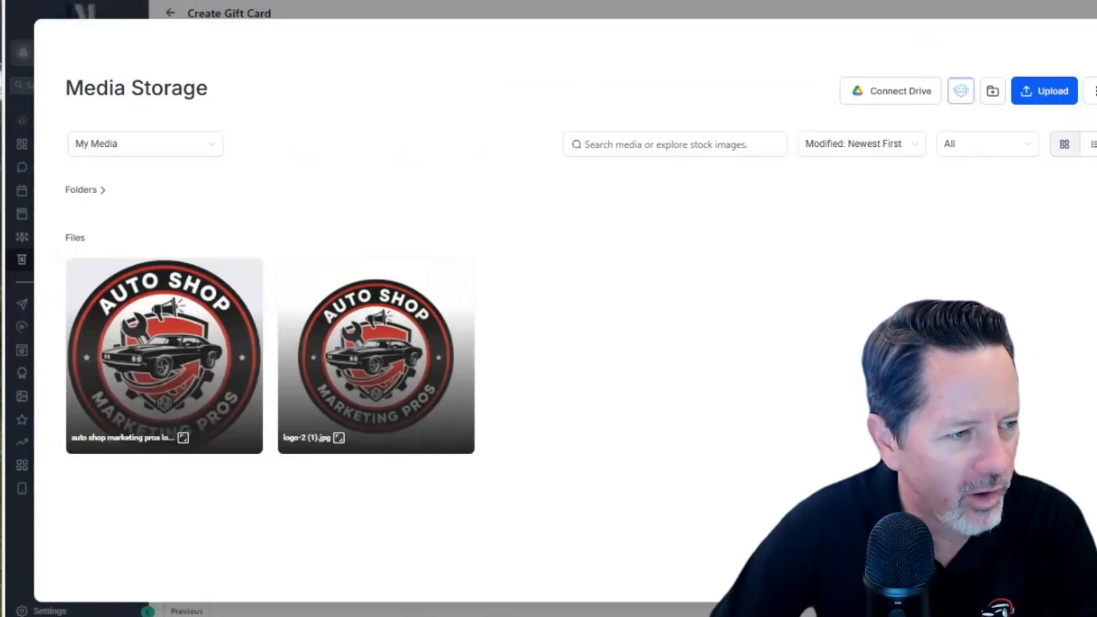
left_click_drag(259, 150, 583, 392)
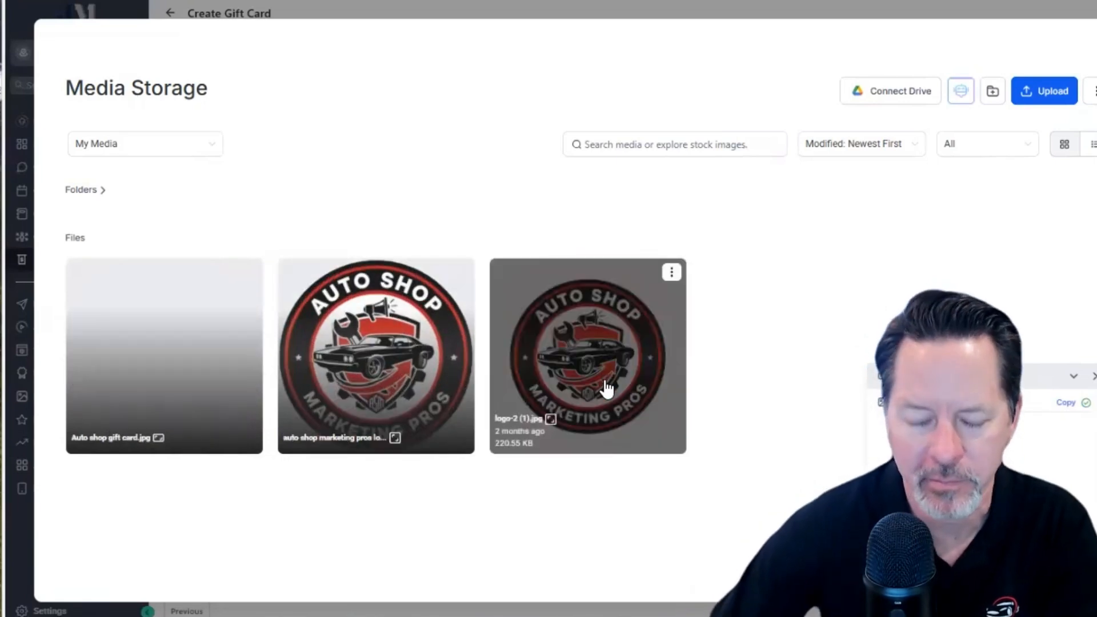
mouse_move(146, 377)
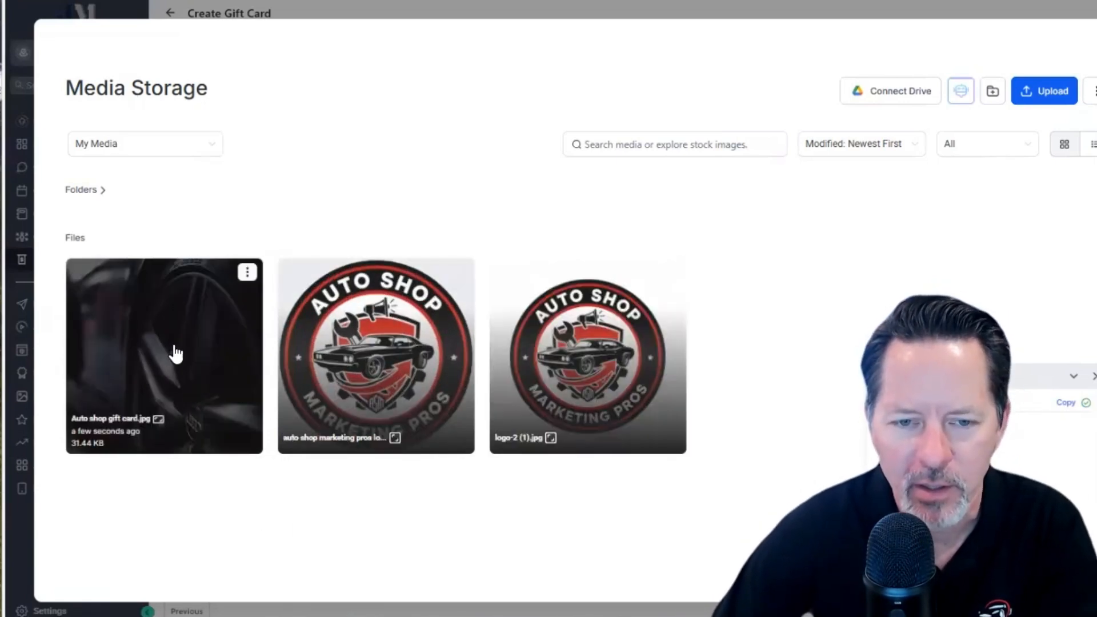
left_click(164, 347)
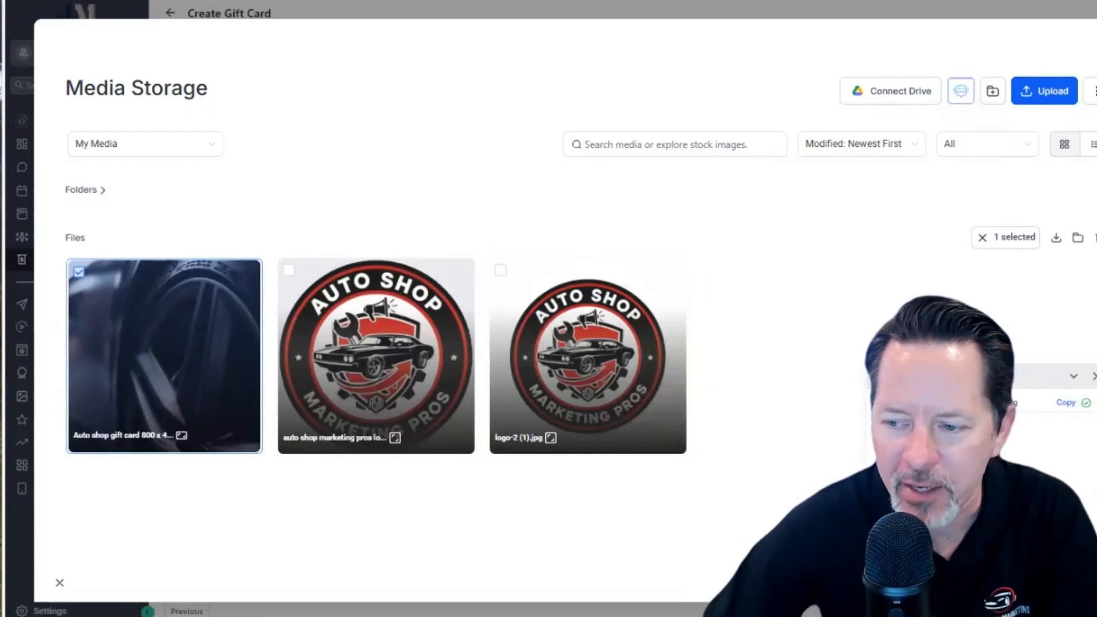
left_click(1056, 583)
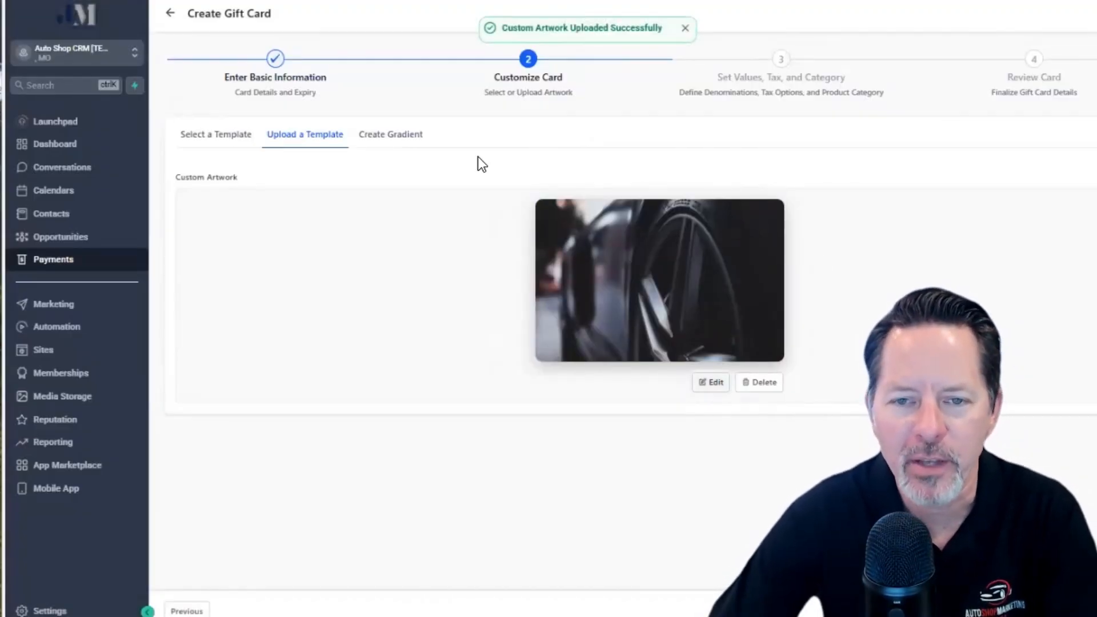
- Check the gradient option again and reapply the uploaded wheel image as the card's custom artwork
double_click(394, 136)
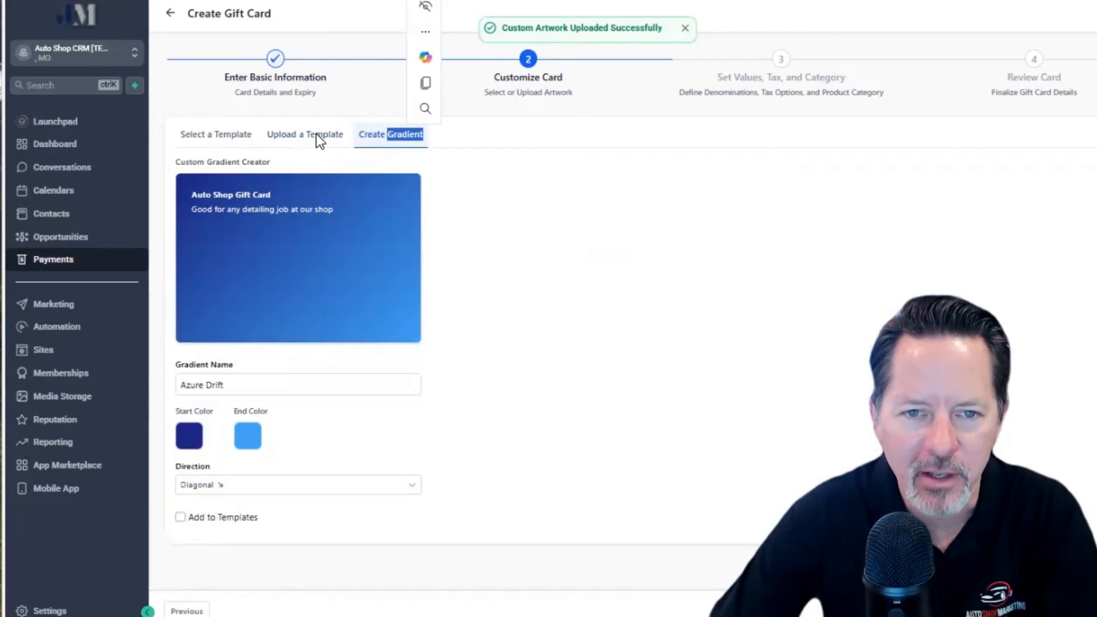
left_click(317, 135)
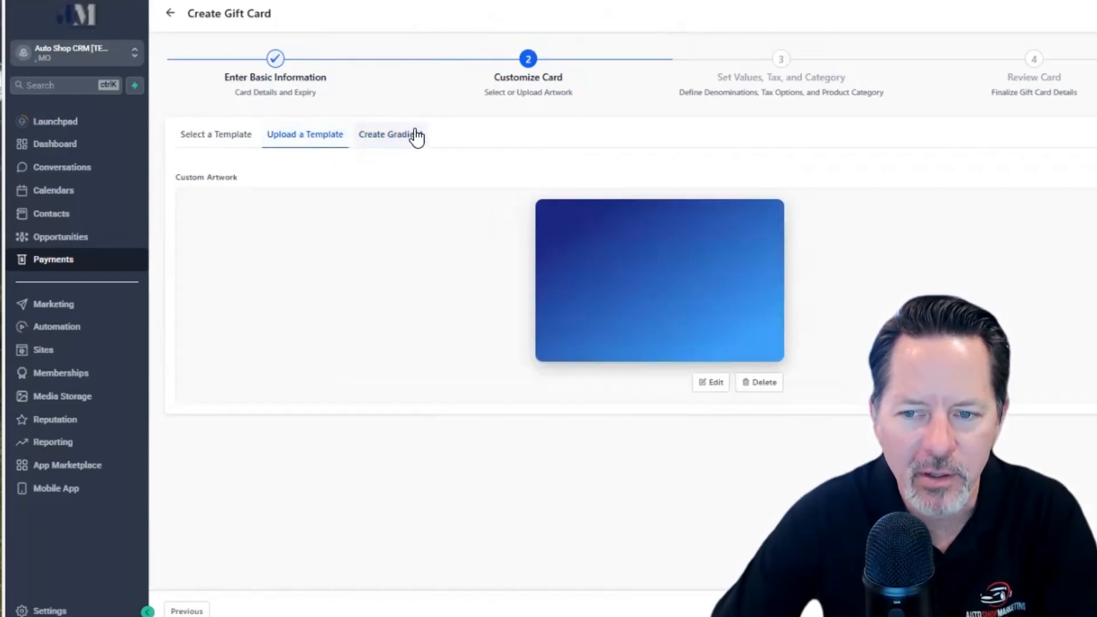
left_click(707, 384)
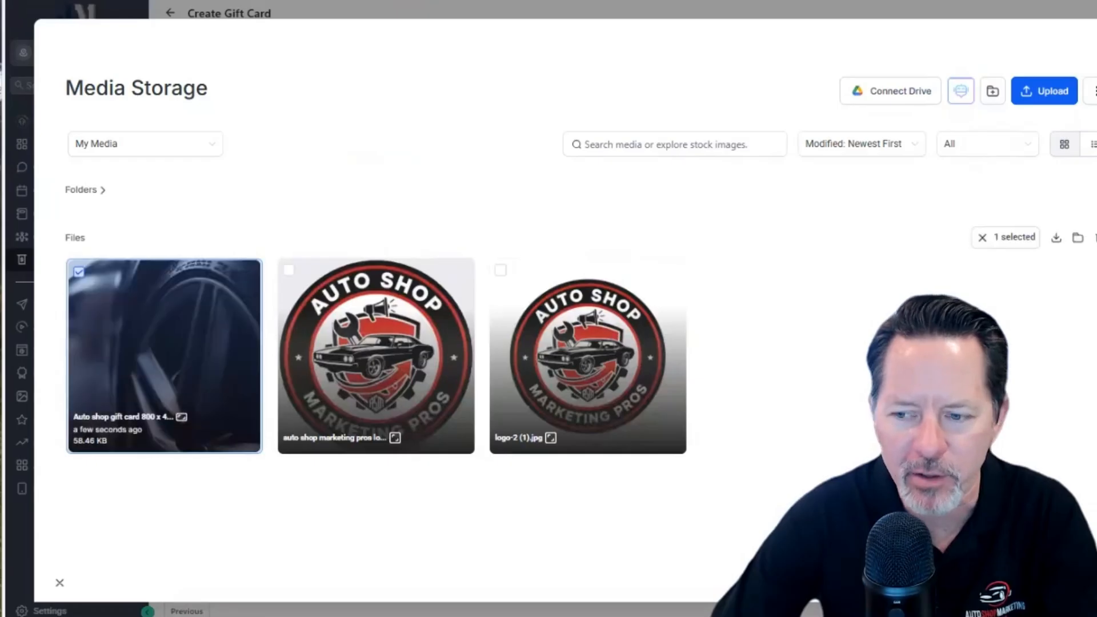
left_click(1062, 583)
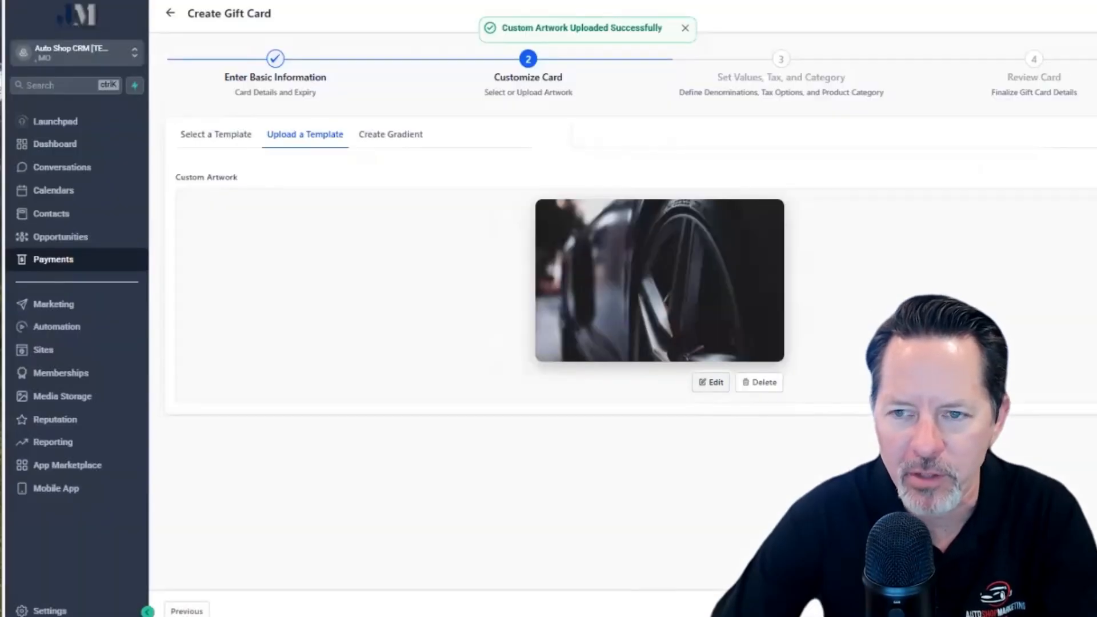
- Offer the card in $50, $100, $200 and $500 denominations, then review and create it
left_click(1086, 611)
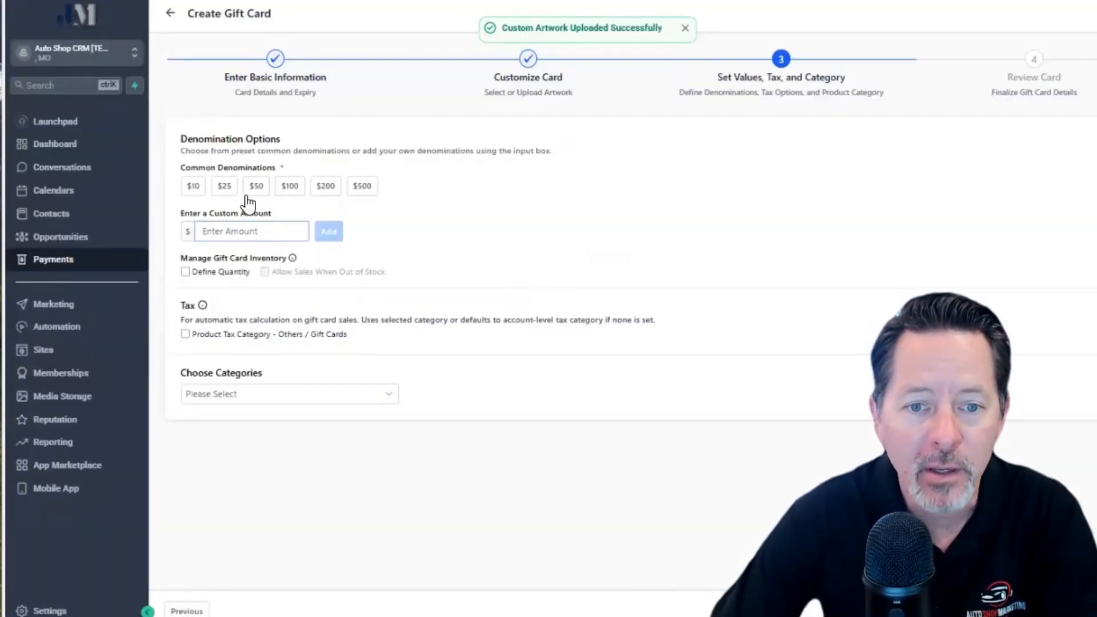
left_click(290, 185)
left_click(326, 185)
left_click(361, 185)
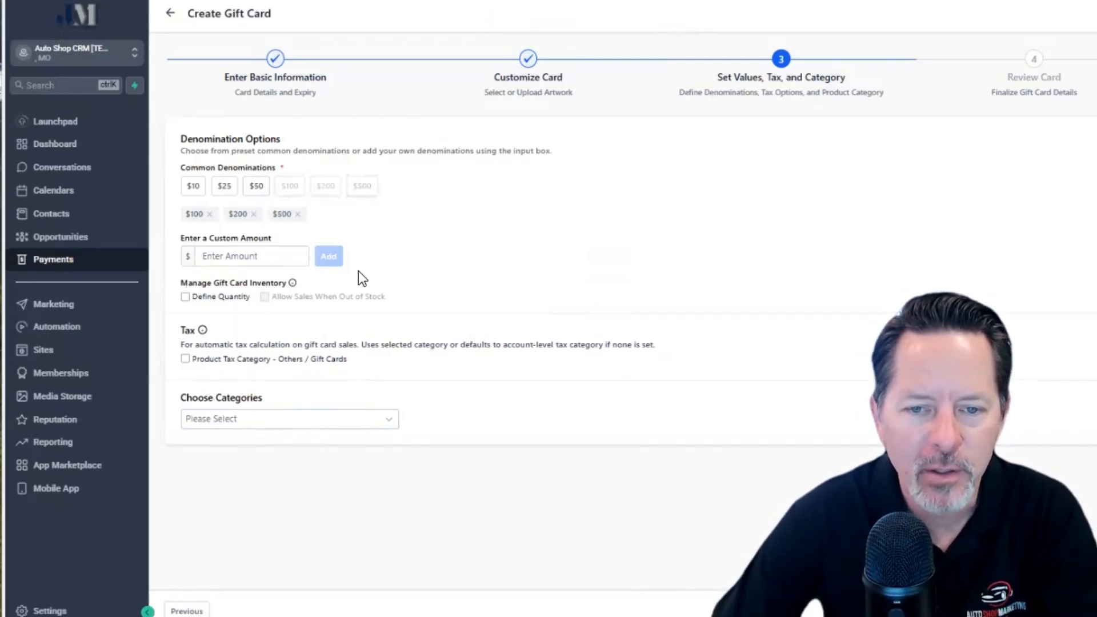
left_click(254, 189)
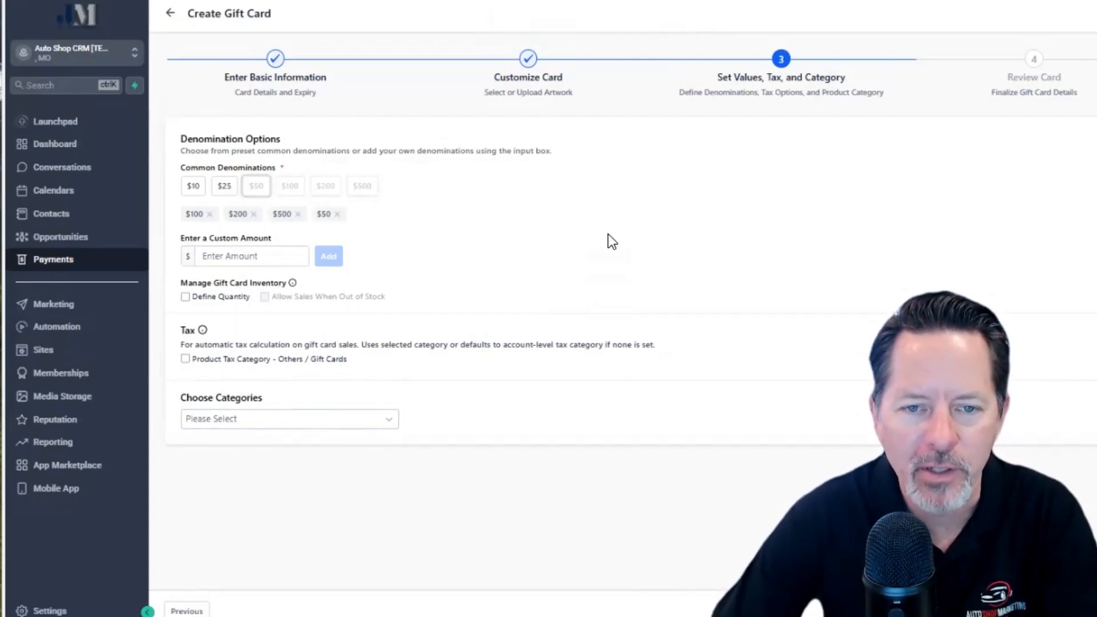
left_click(1086, 610)
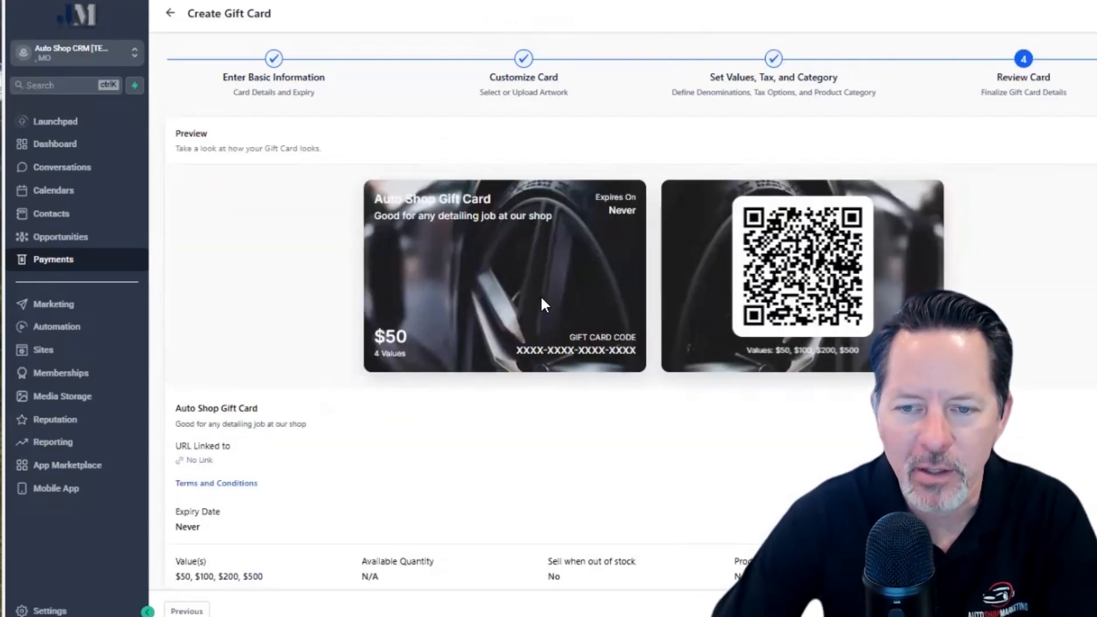
scroll(628, 406, "down", 1)
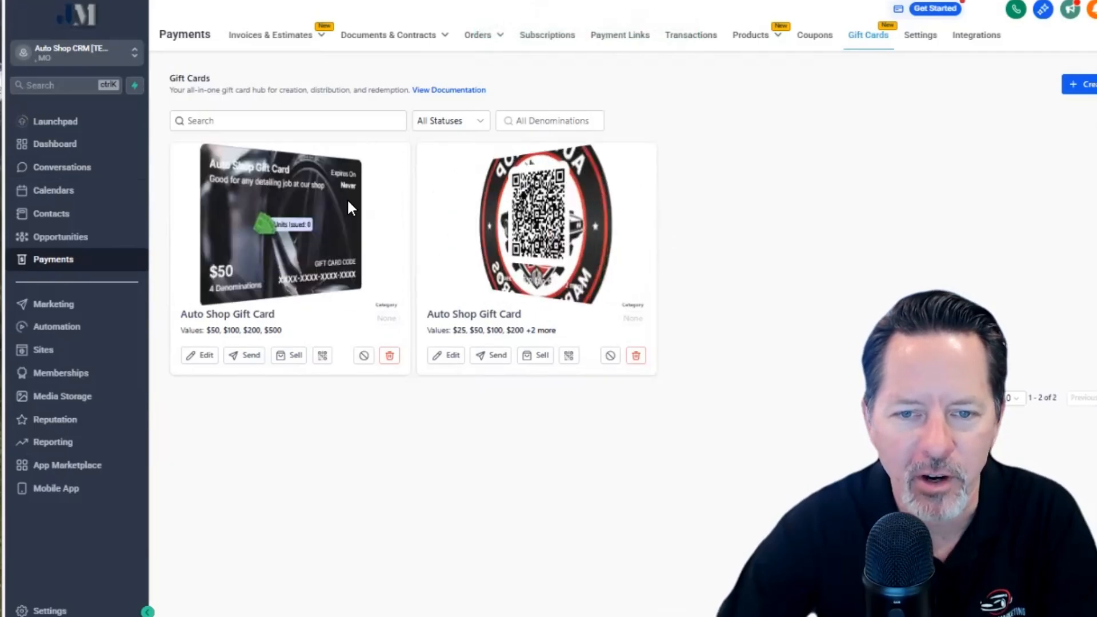
- Copy the sell URL from the detailing gift card's QR code window and open it in a new browser tab
left_click(323, 355)
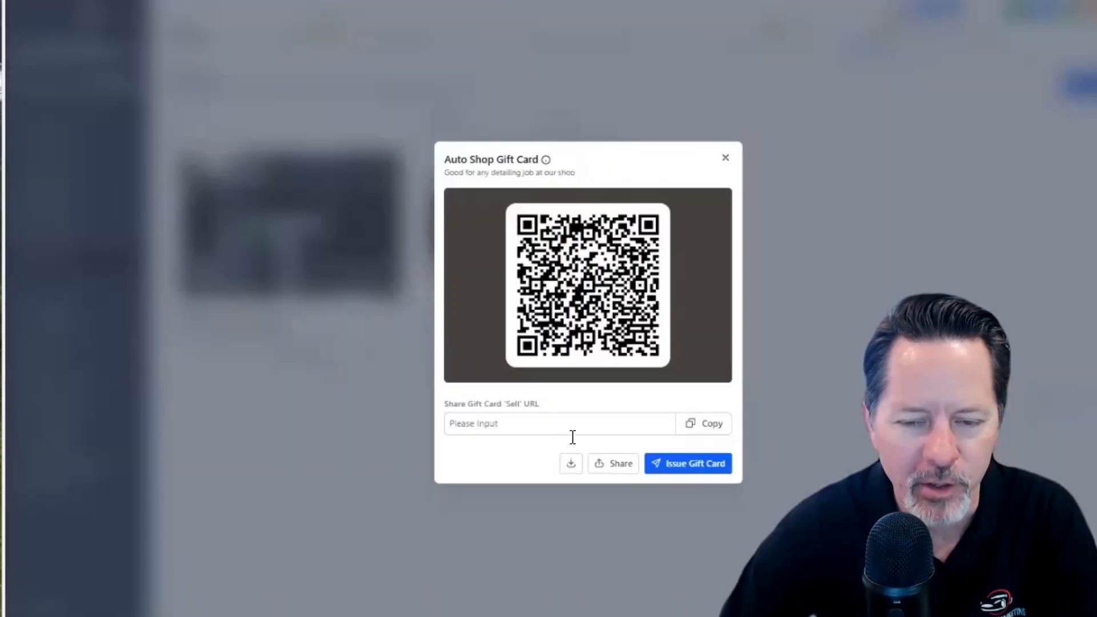
left_click(713, 425)
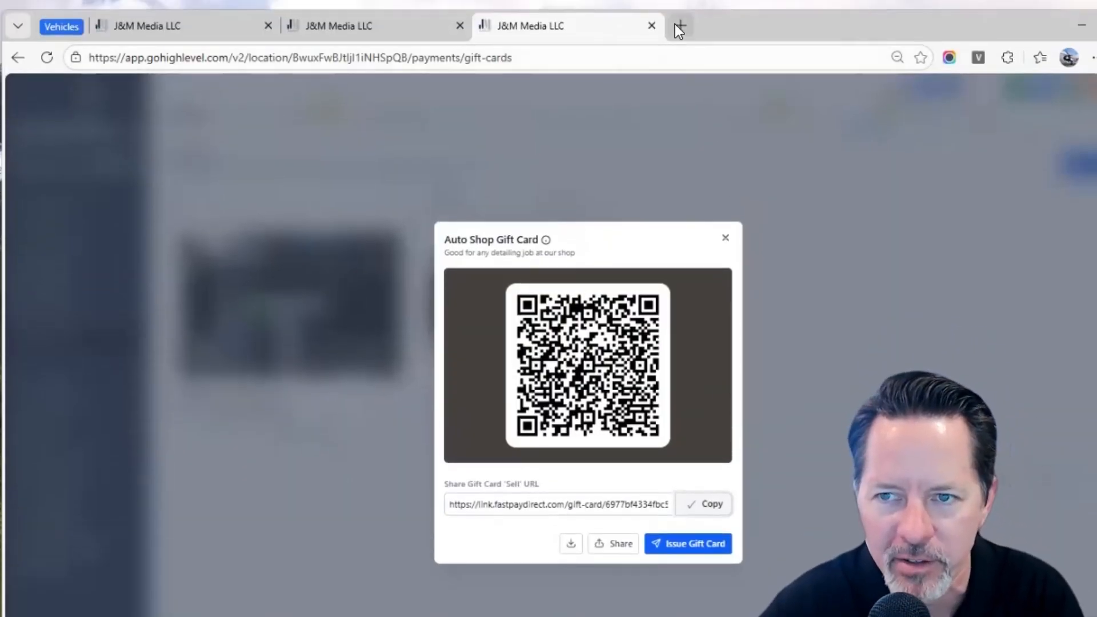
left_click(678, 25)
key("ctrl+v")
key("Return")
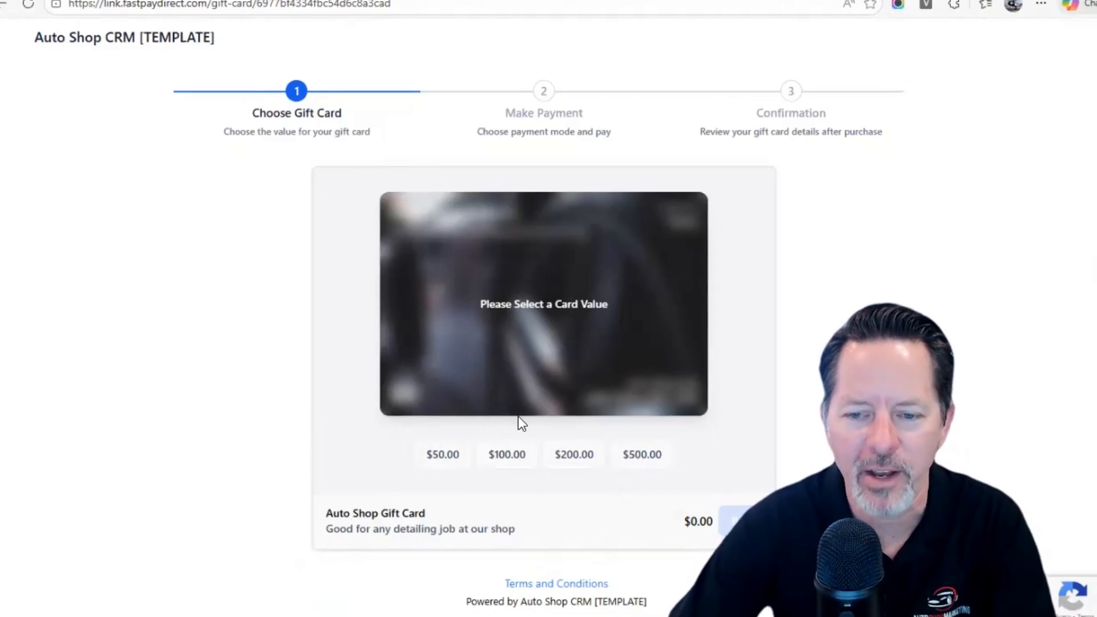
- Choose the $100 value in the detailing card's checkout and examine the card's title, description and page footer
left_click(506, 460)
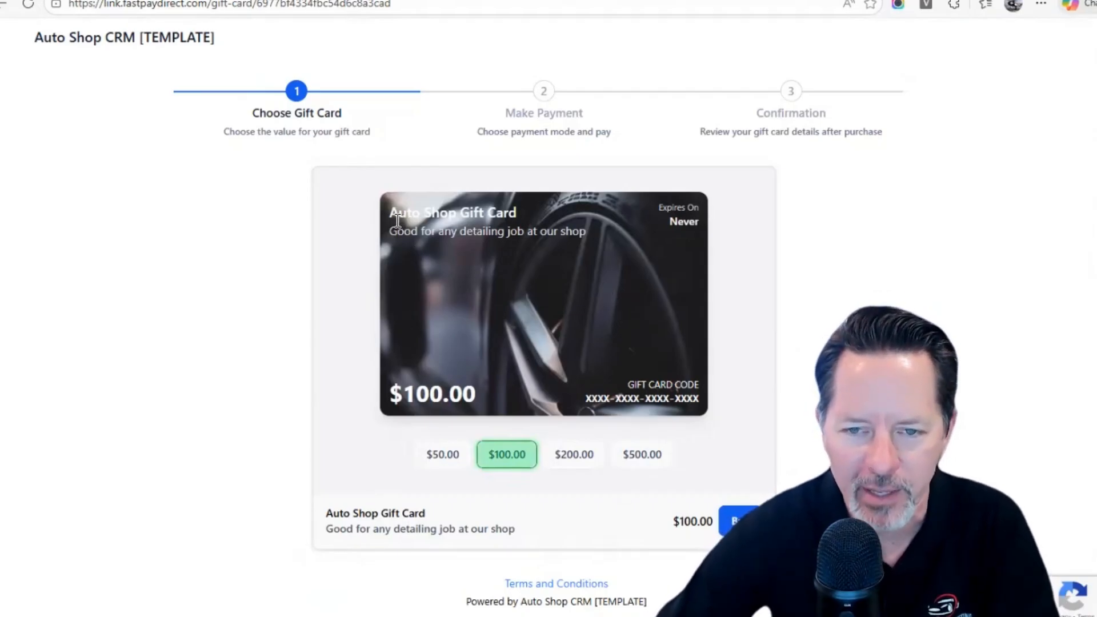
left_click_drag(382, 209, 516, 212)
left_click(517, 214)
left_click_drag(387, 232, 585, 243)
left_click(584, 249)
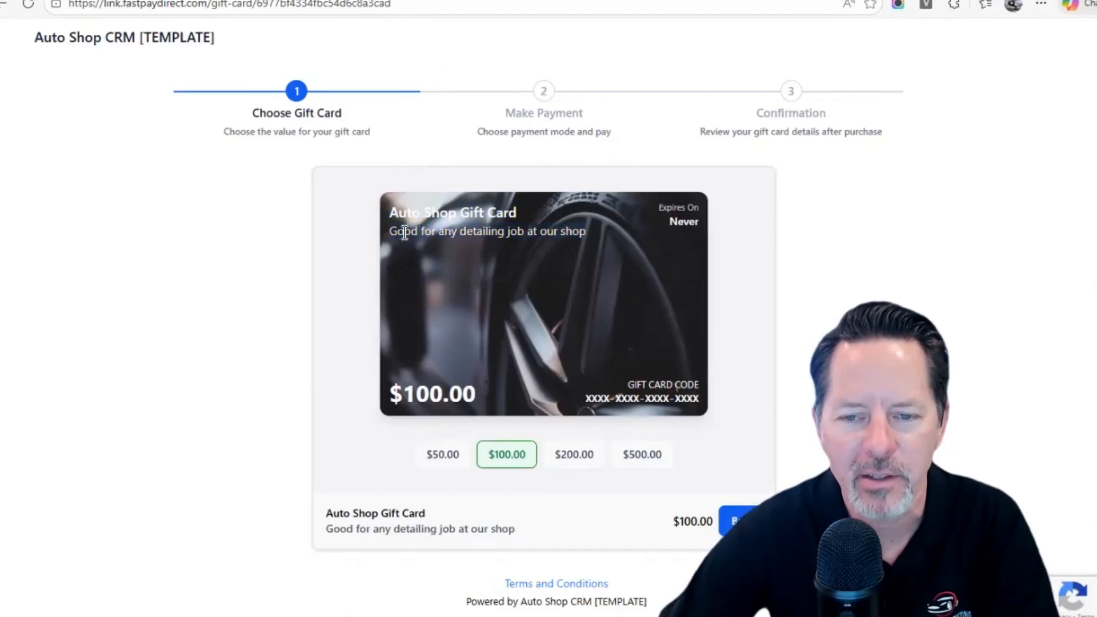
left_click_drag(401, 236, 624, 235)
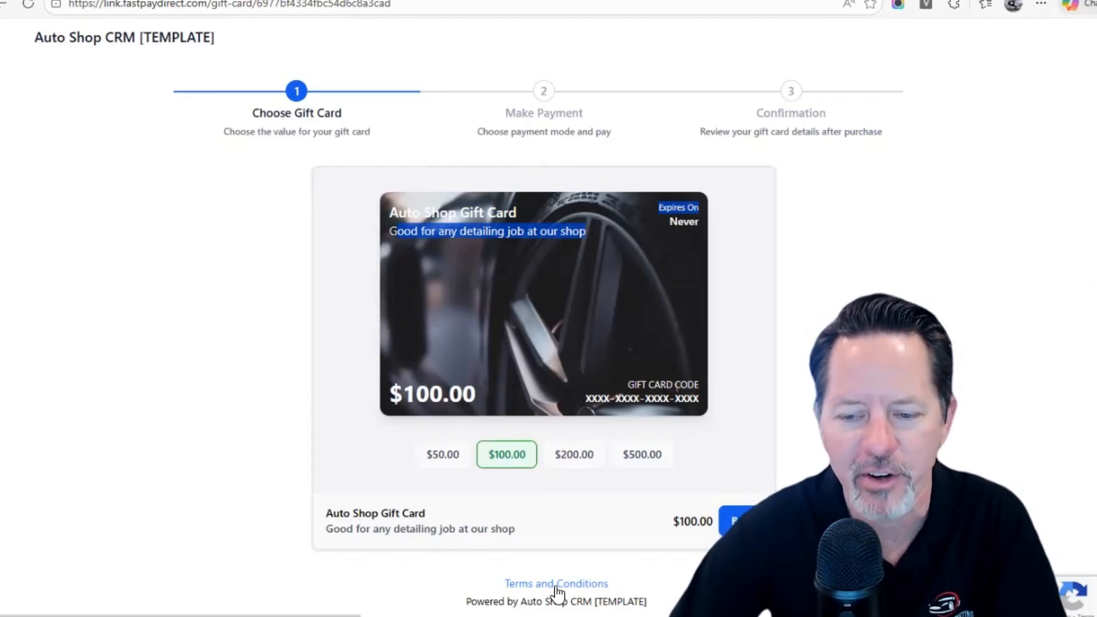
left_click_drag(463, 602, 528, 610)
left_click(507, 454)
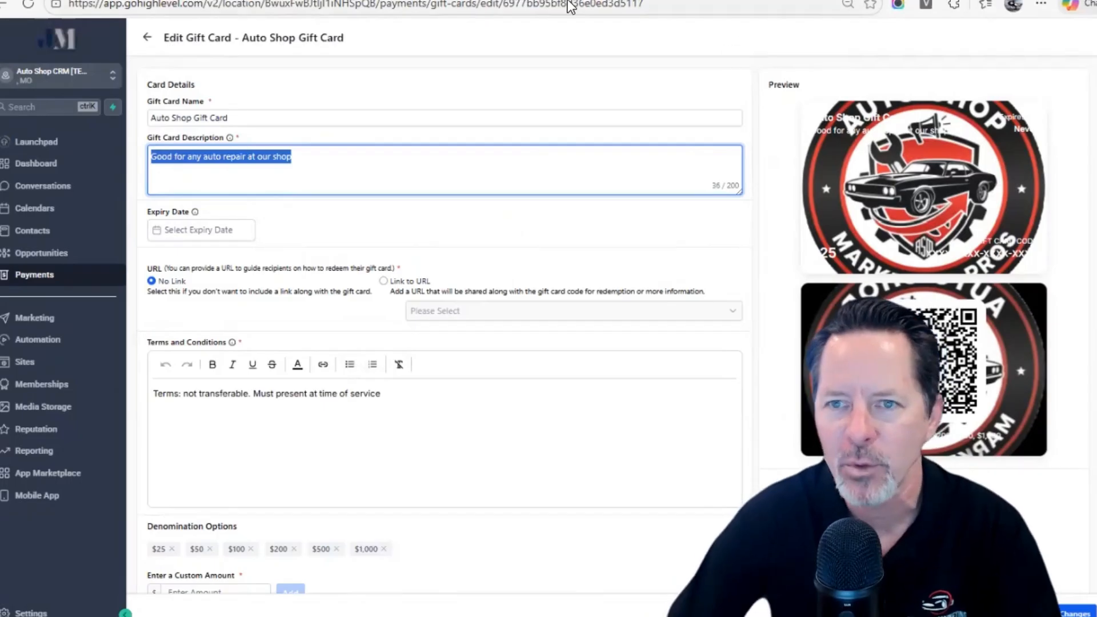
- Return to the CRM's payments area and examine the payment providers offered for integration
left_click(549, 0)
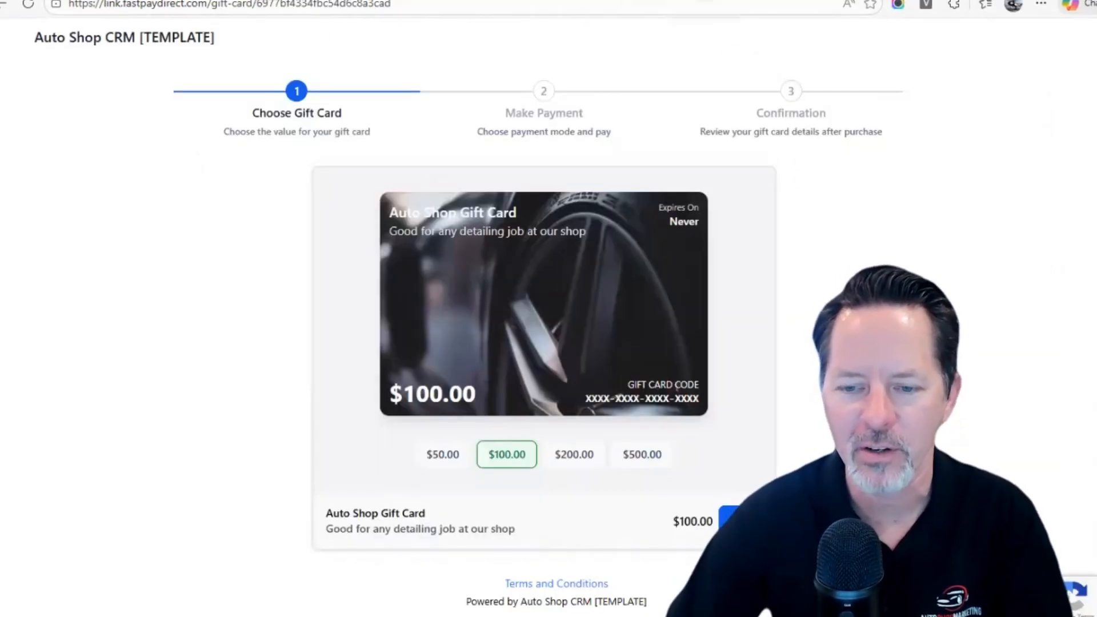
left_click(457, 0)
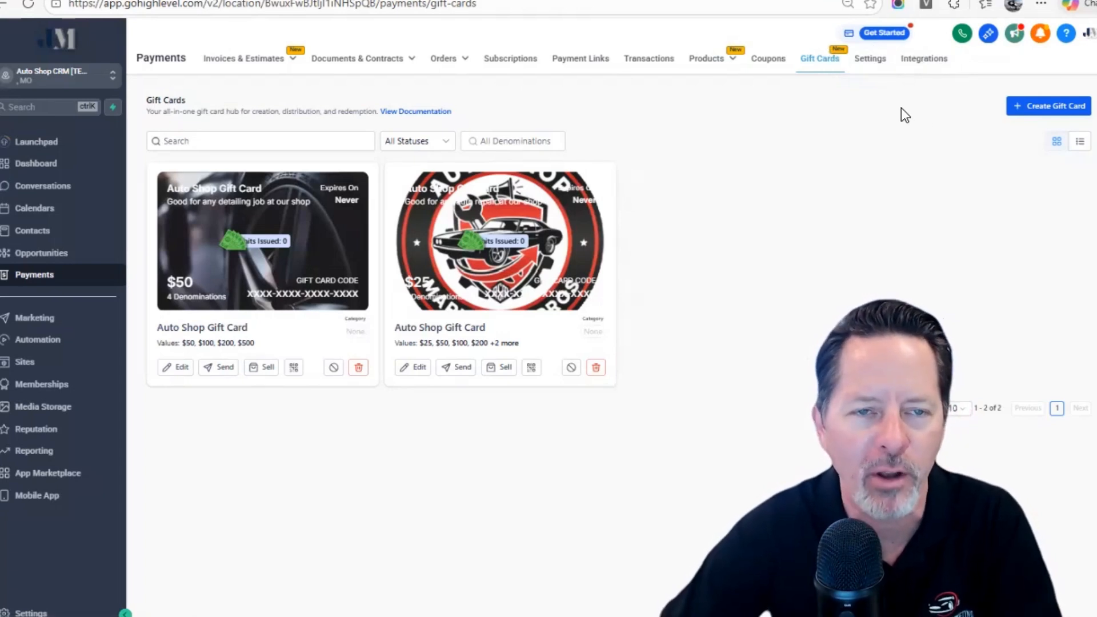
left_click(935, 64)
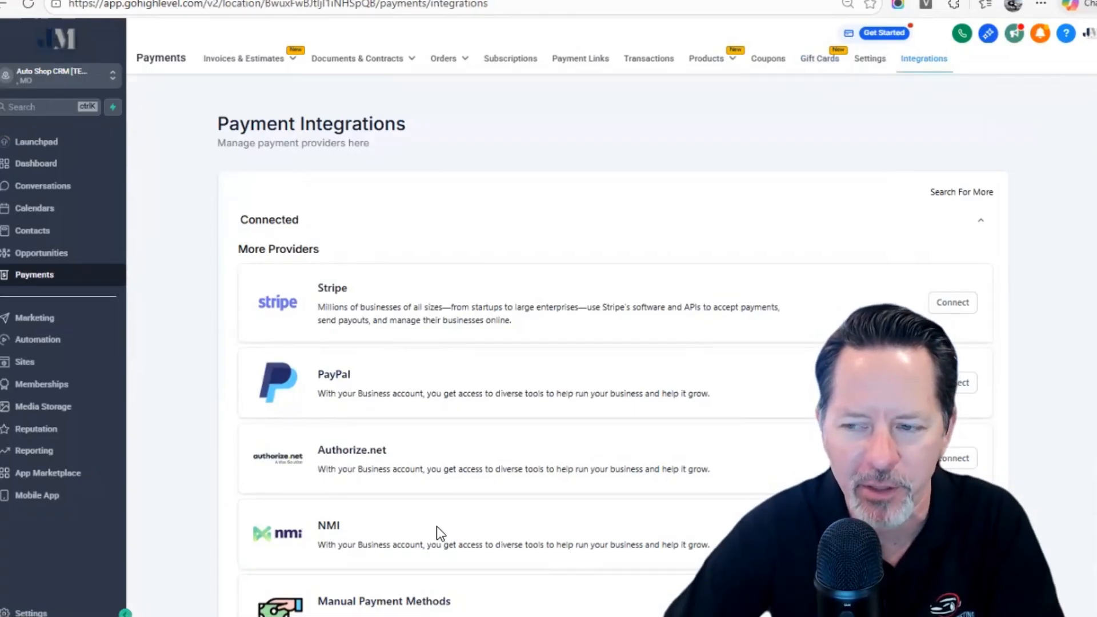
scroll(343, 400, "down", 1)
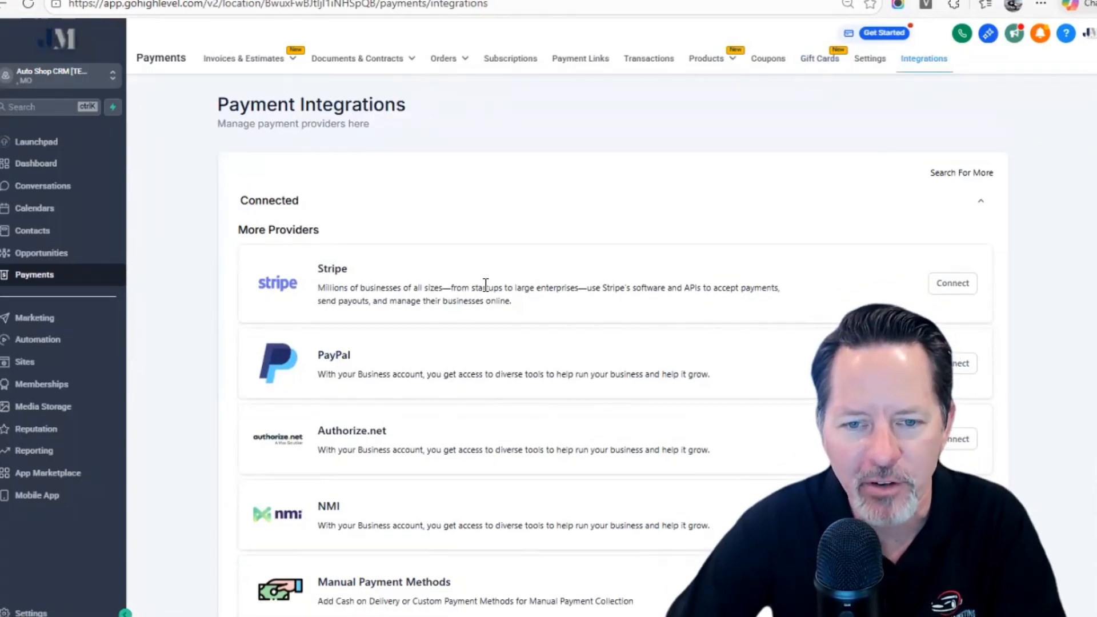
scroll(1091, 453, "down", 5)
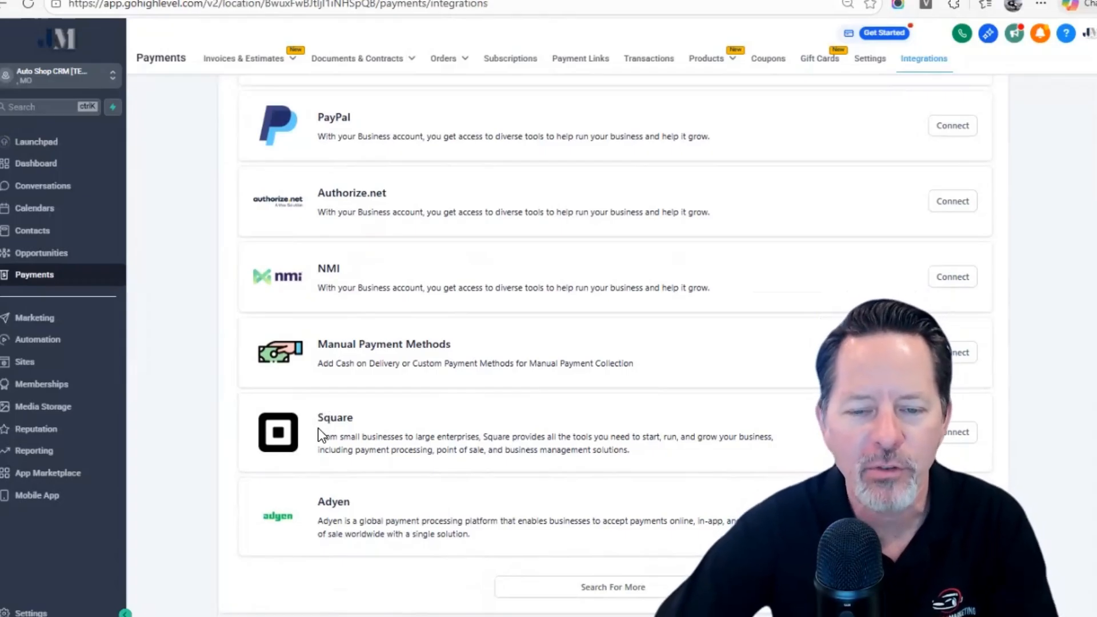
scroll(388, 395, "up", 5)
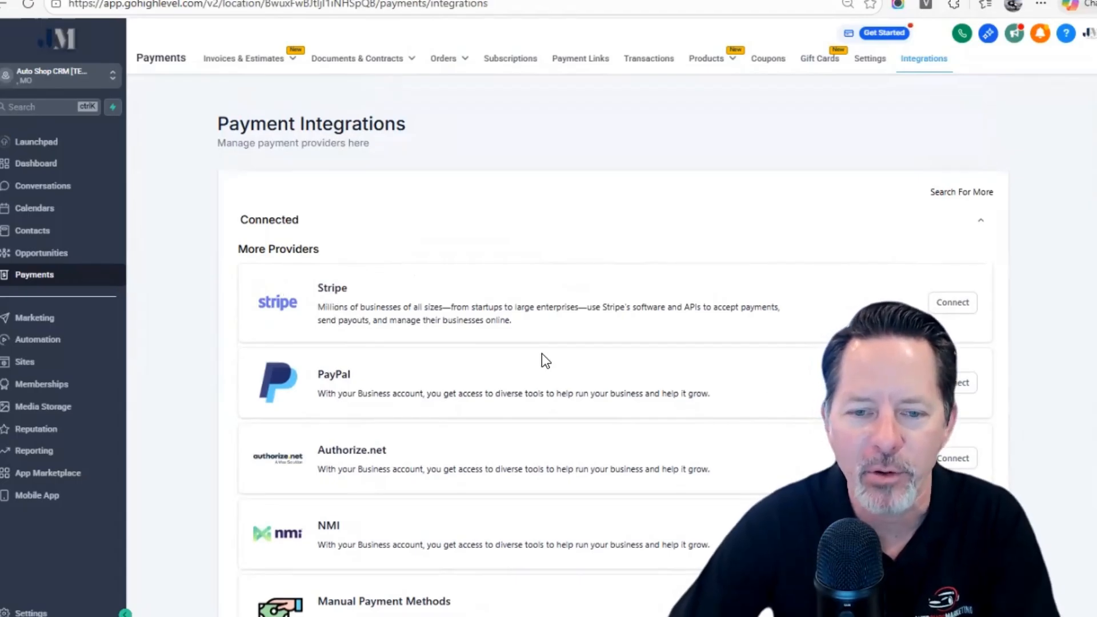
scroll(368, 312, "down", 5)
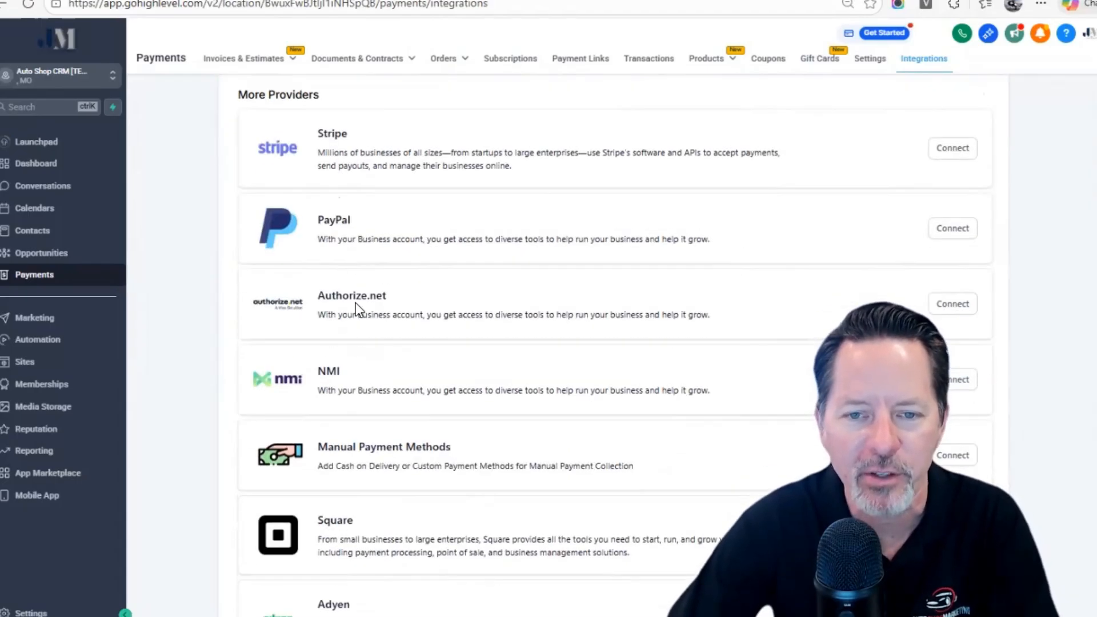
scroll(609, 491, "up", 5)
scroll(485, 384, "down", 5)
scroll(404, 306, "up", 5)
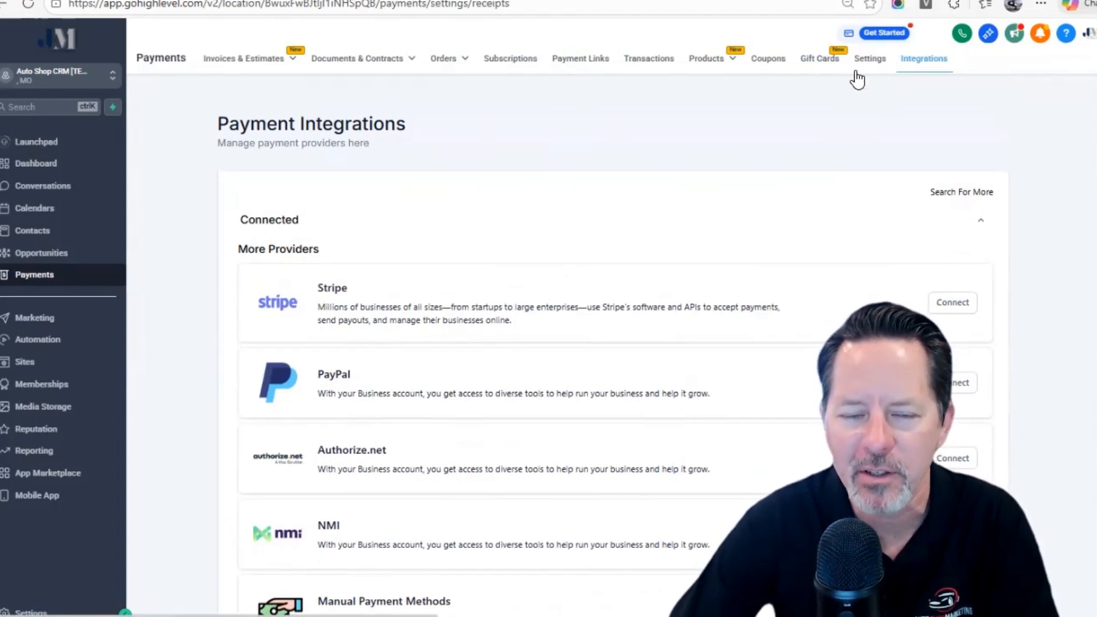
- Open the payment settings and examine the receipt options and the other available settings categories
left_click(857, 73)
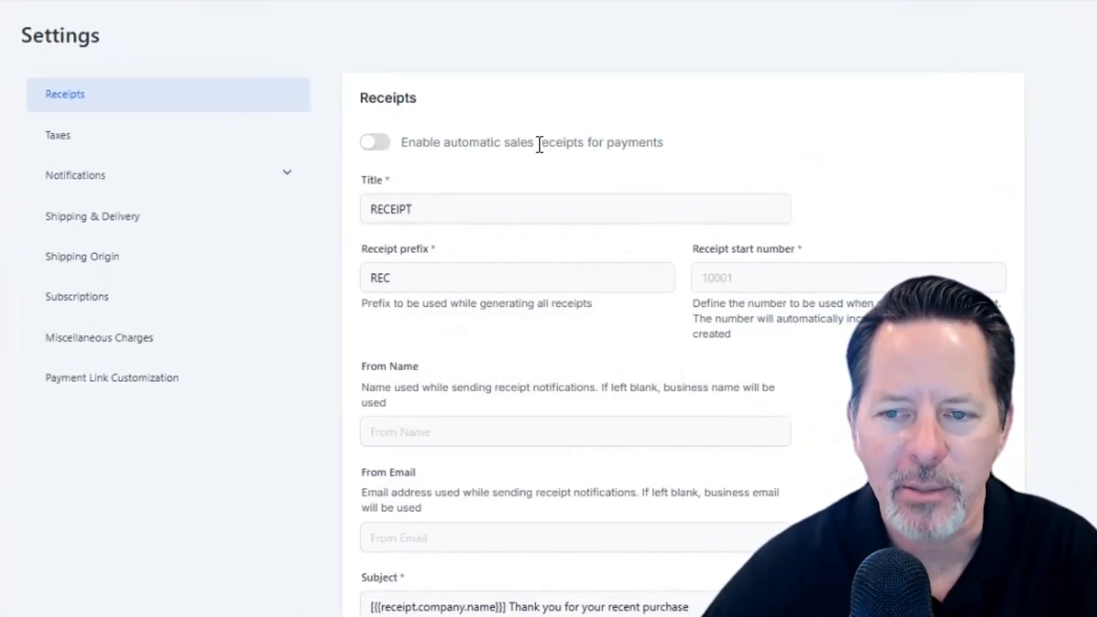
scroll(371, 343, "down", 5)
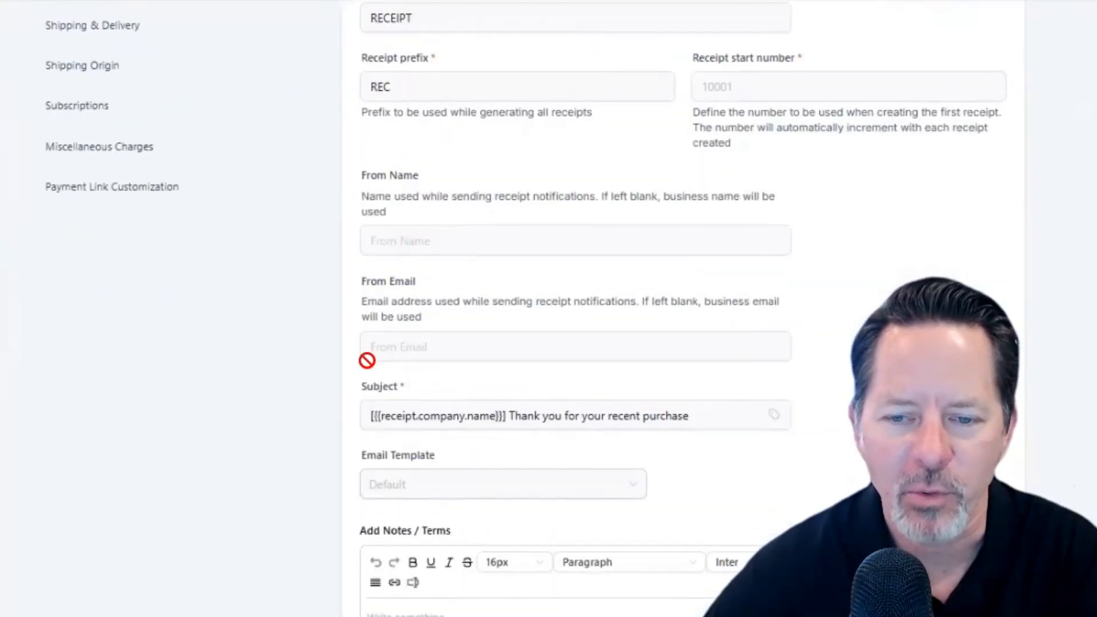
scroll(382, 351, "up", 2)
scroll(383, 345, "up", 4)
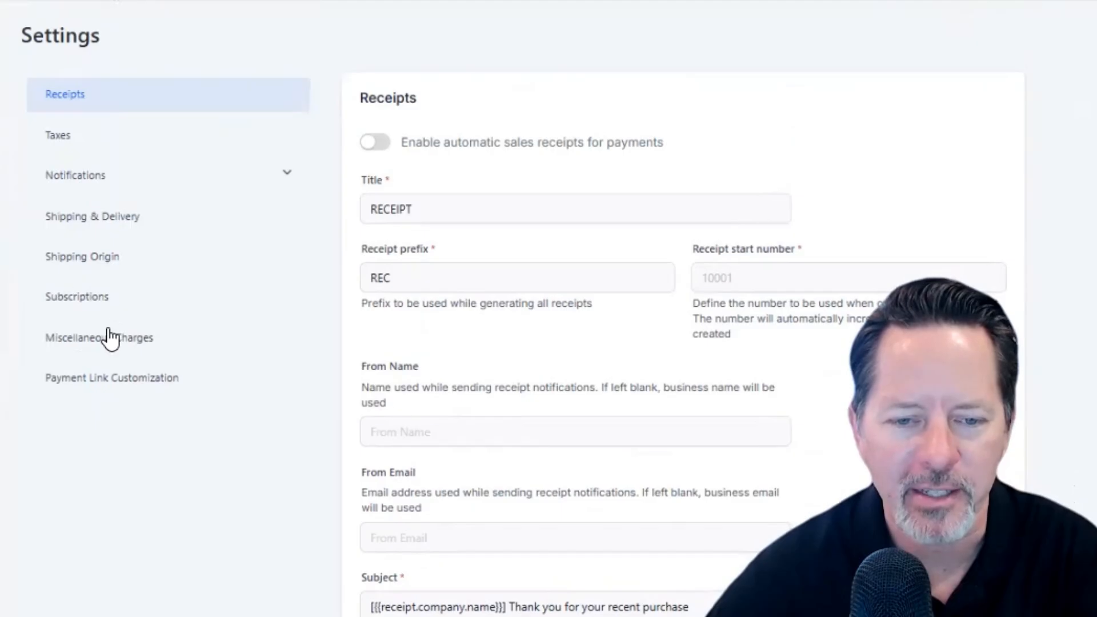
scroll(108, 335, "down", 5)
scroll(298, 490, "up", 5)
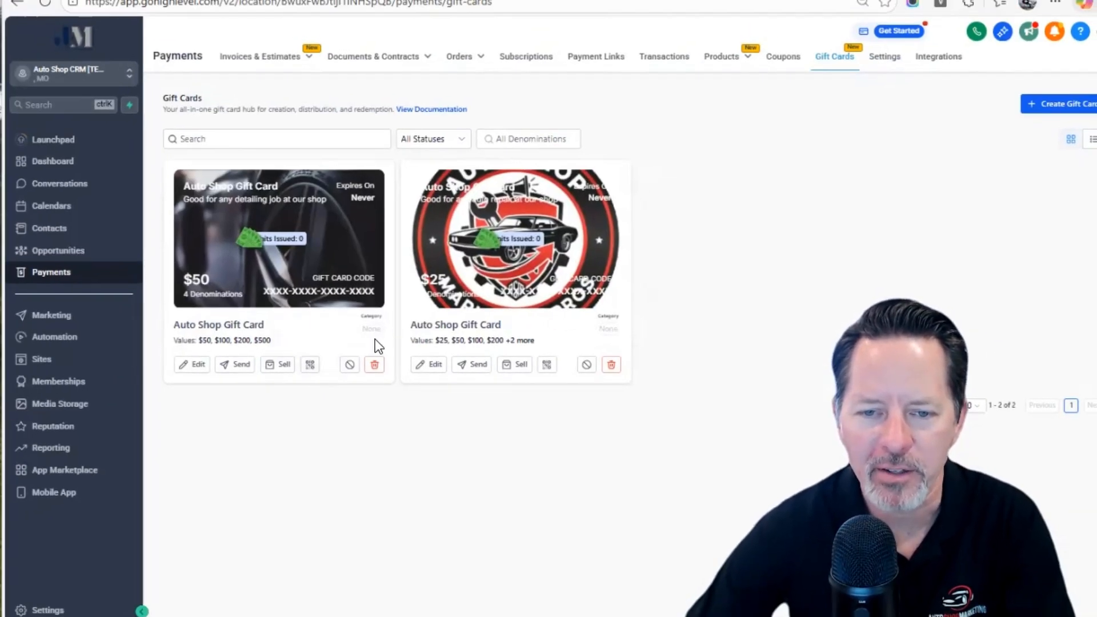
- Open the detailing gift card for editing, try its Link to URL option, cancel adding a URL and leave the editor without saving
left_click(194, 364)
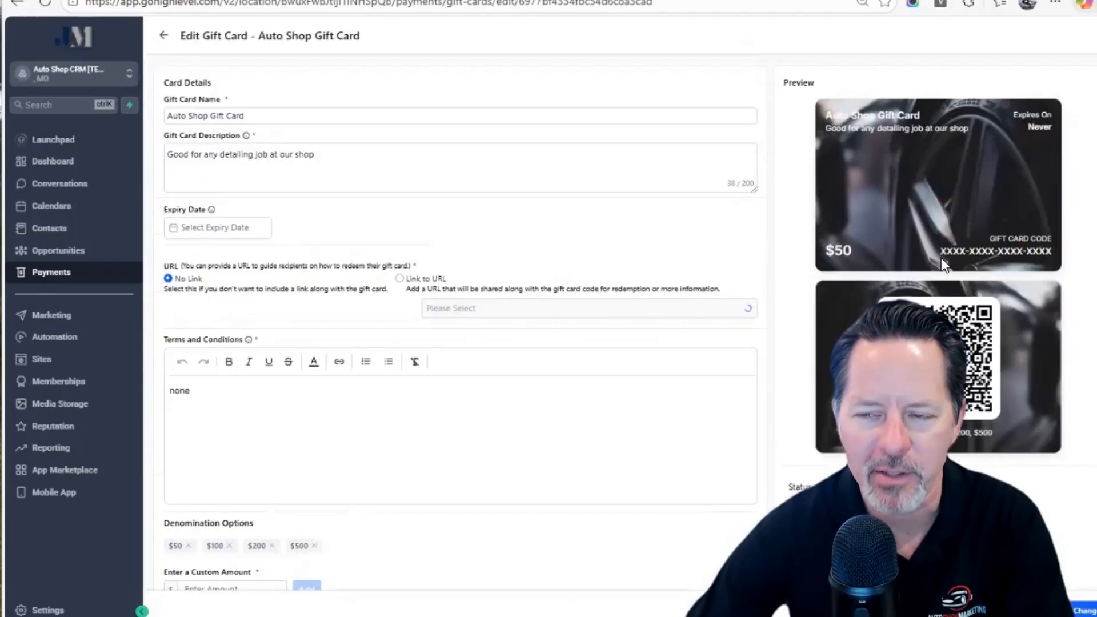
left_click(400, 278)
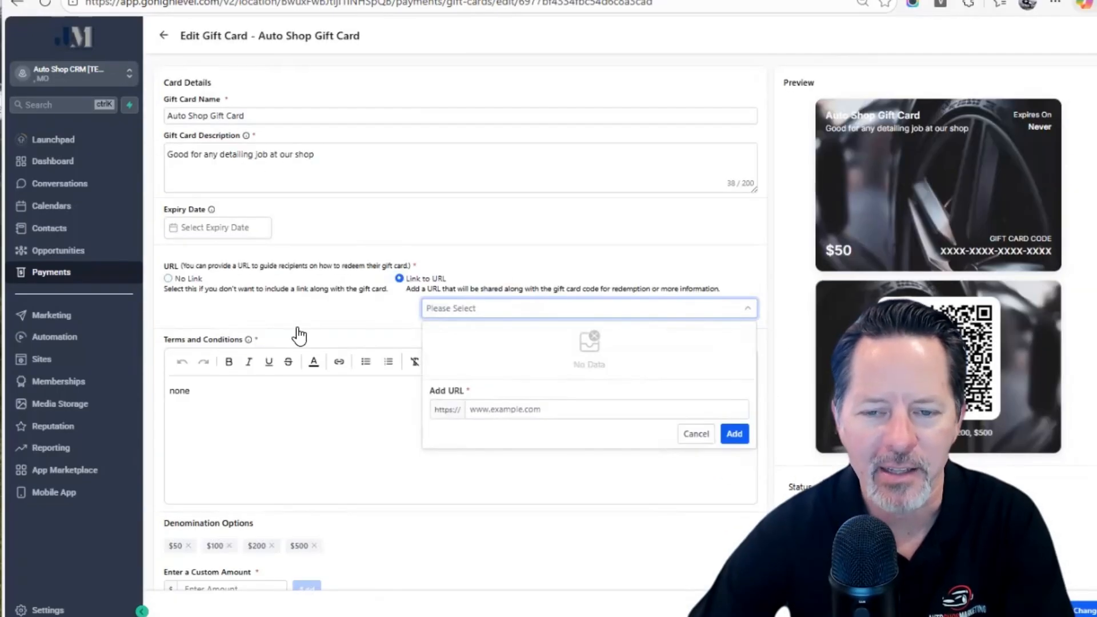
left_click(697, 435)
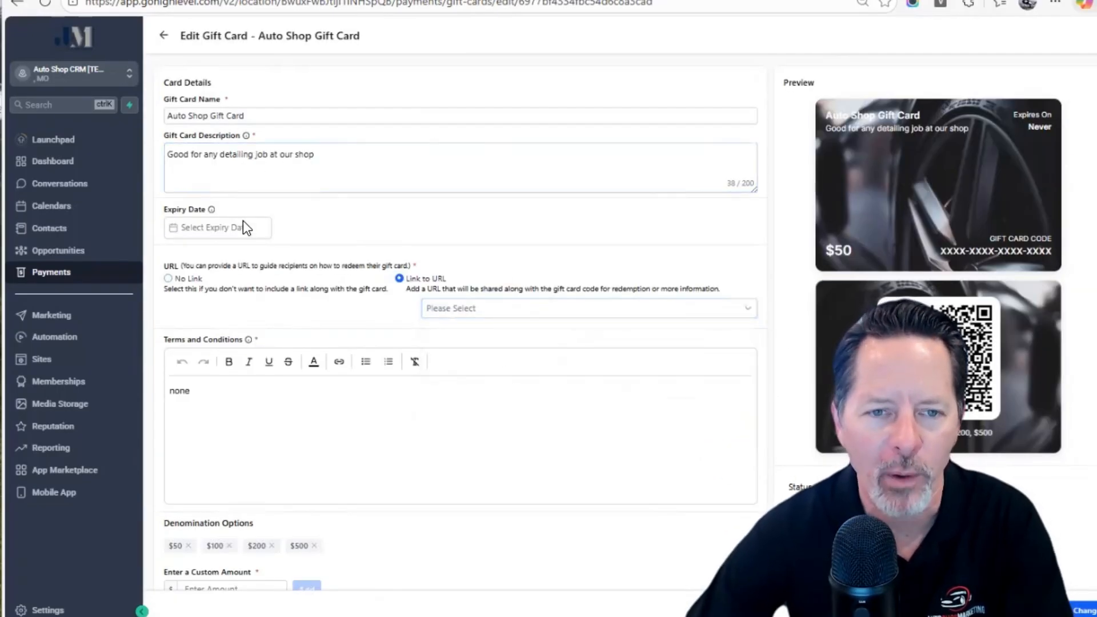
scroll(201, 345, "down", 4)
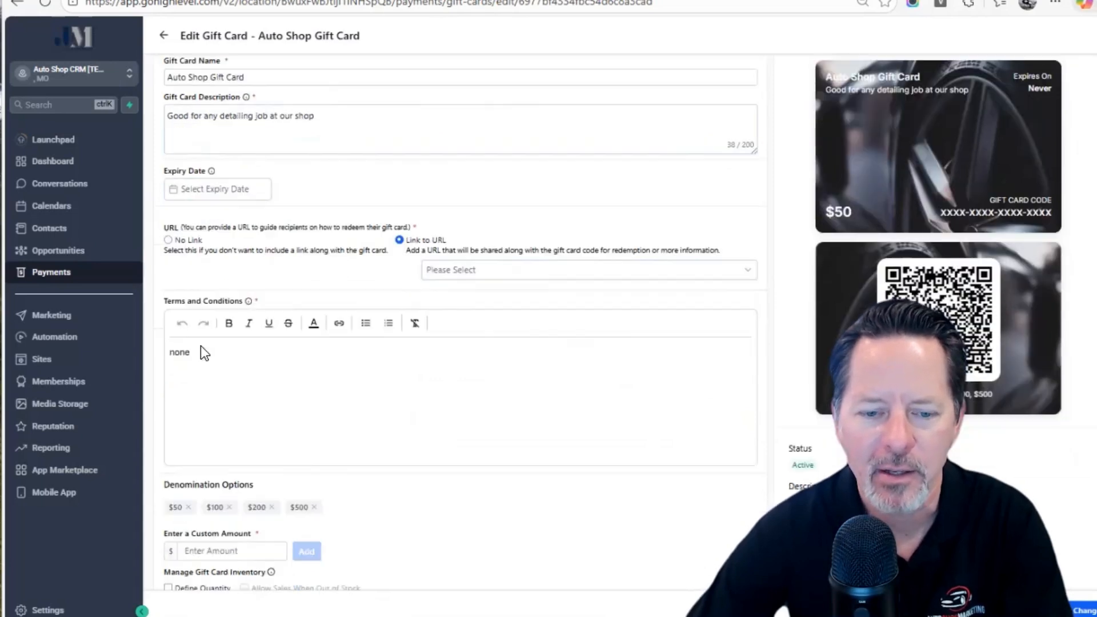
scroll(488, 353, "up", 4)
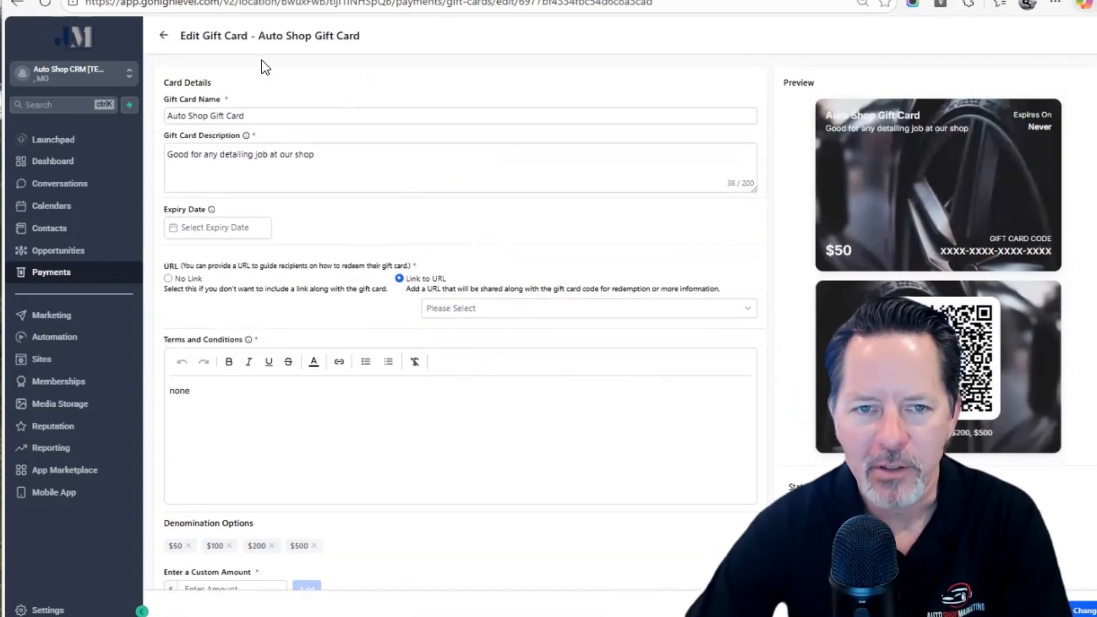
left_click(164, 37)
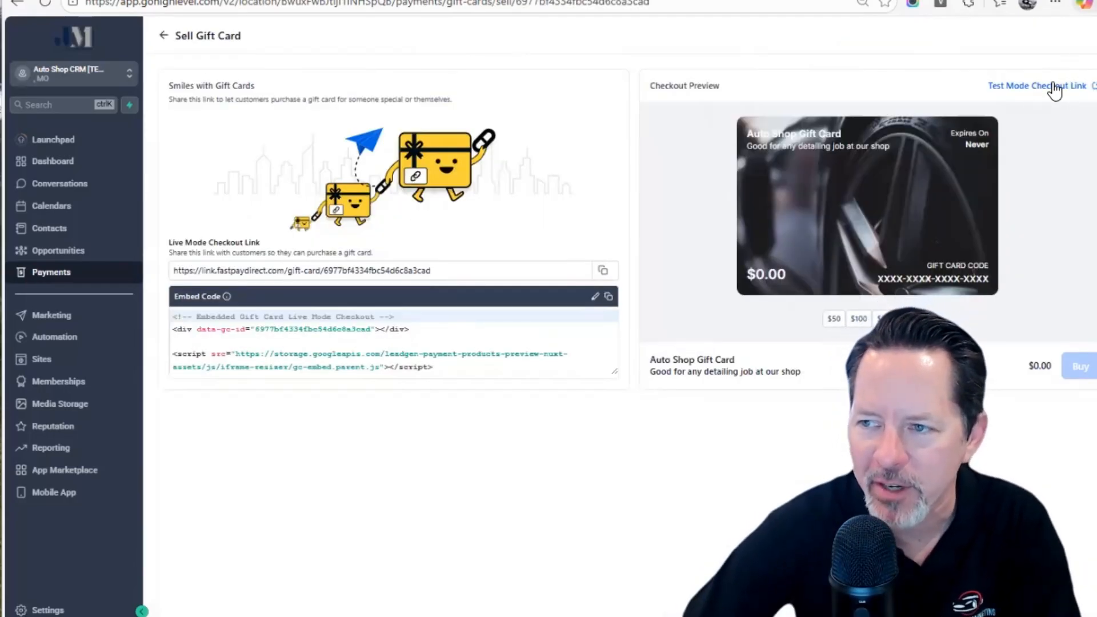
- Open the detailing card's test mode checkout, choose the $50 value and continue to the payment step to examine its form
left_click(1083, 87)
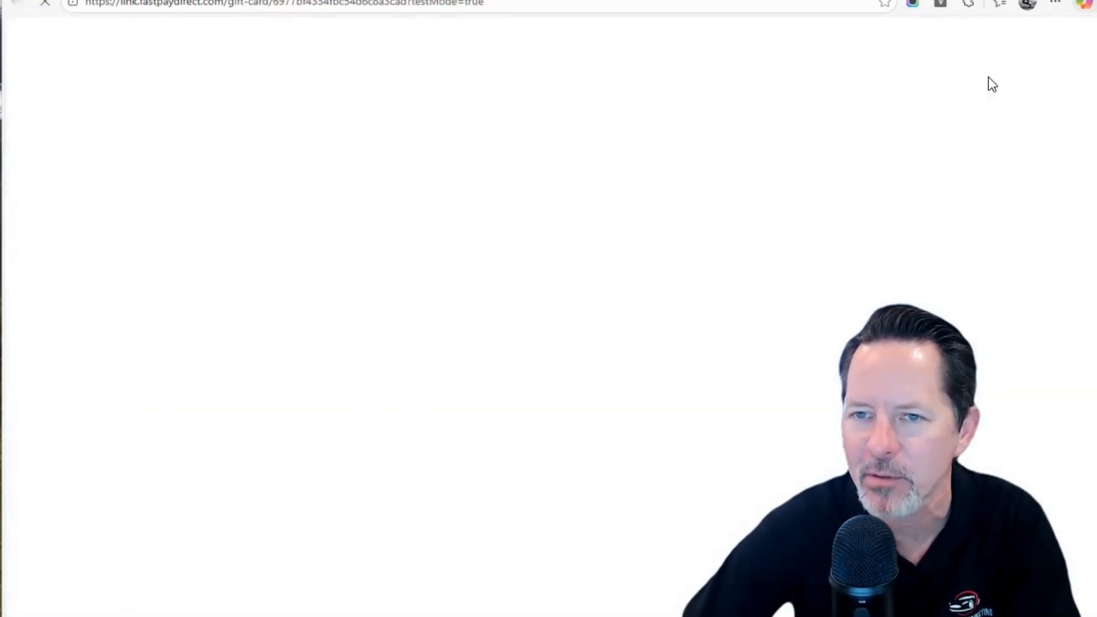
left_click_drag(424, 73, 535, 73)
left_click(231, 214)
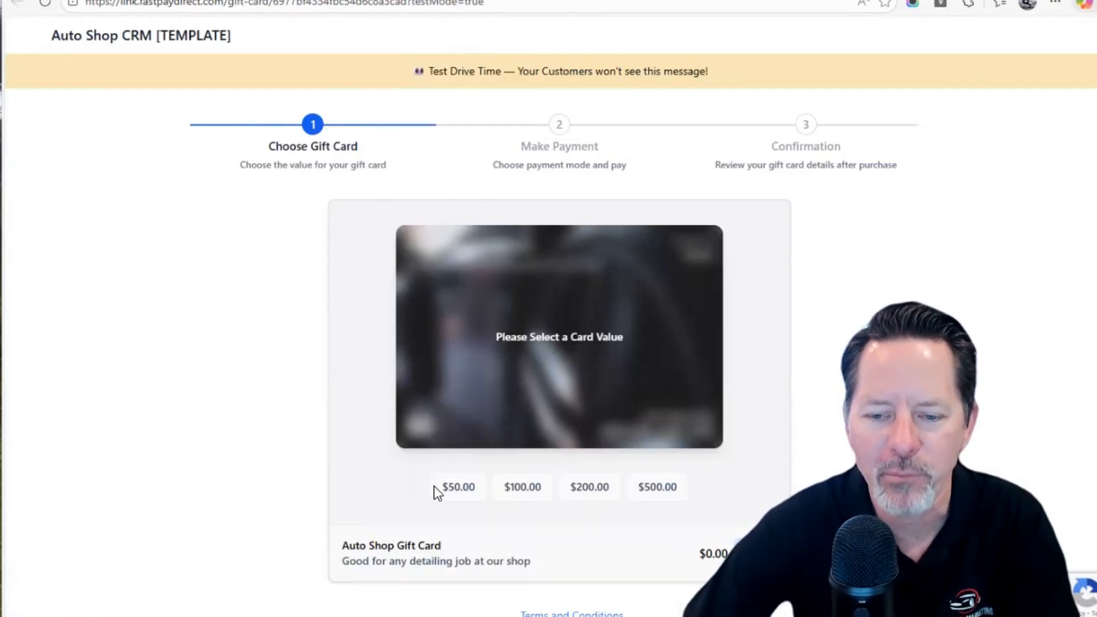
left_click(466, 490)
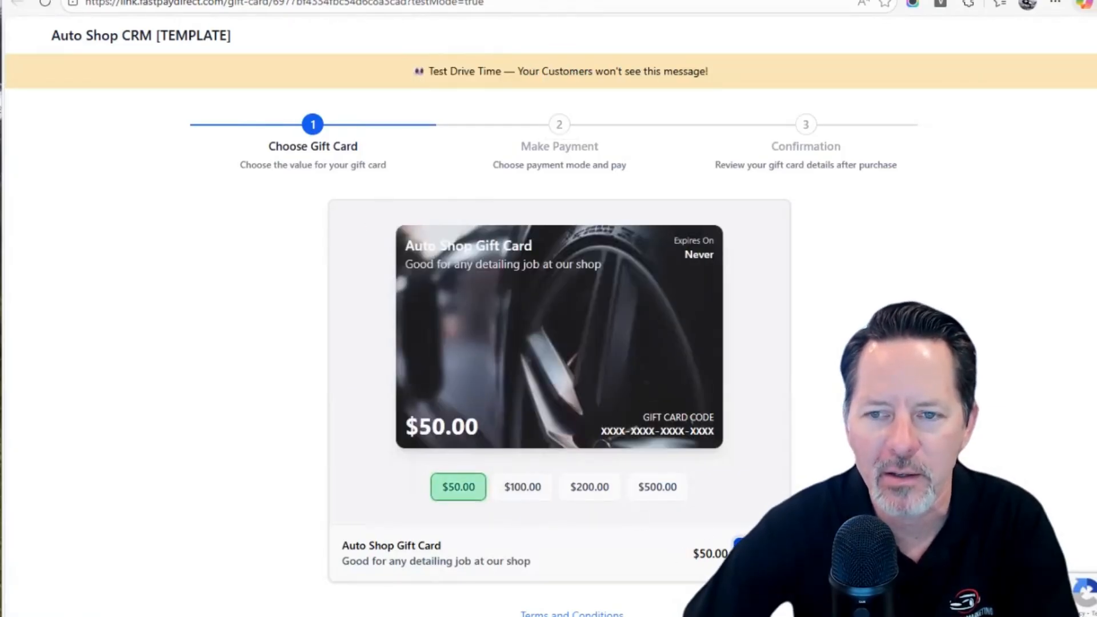
left_click(754, 553)
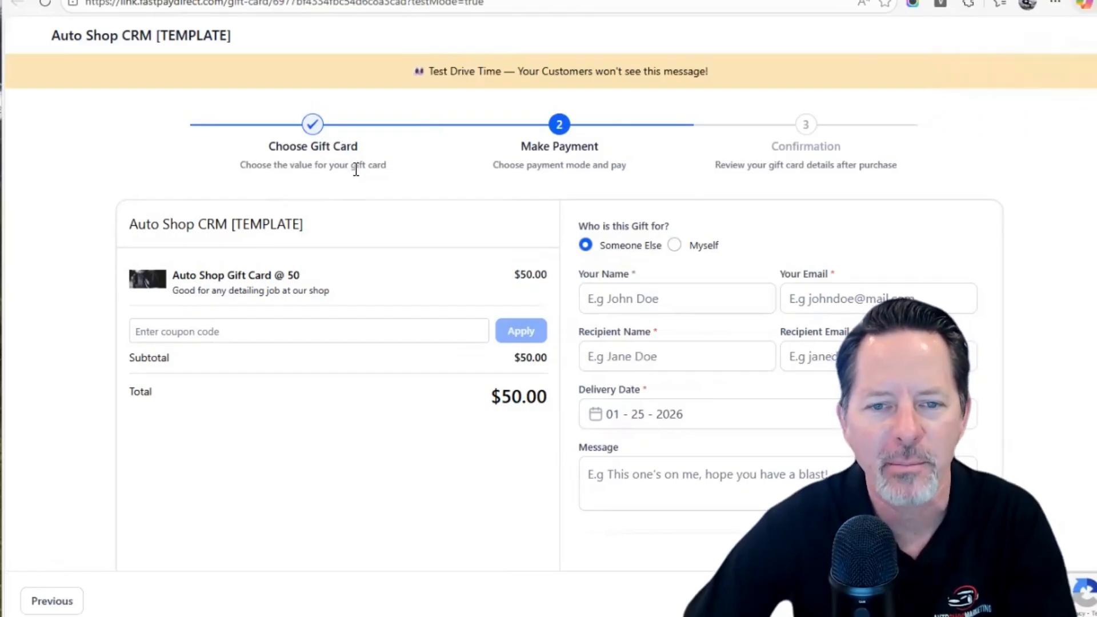
scroll(366, 251, "down", 3)
scroll(380, 320, "up", 1)
scroll(382, 336, "up", 1)
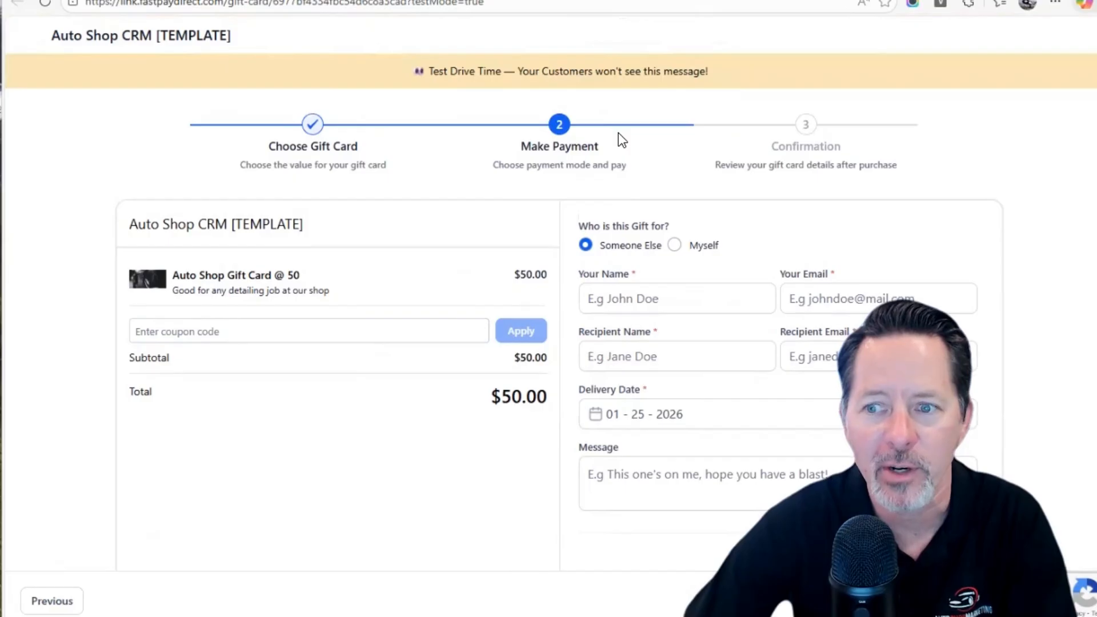
- Return to the gift card list, view the detailing card's sell page and QR code sharing window, and close the window
left_click(514, 0)
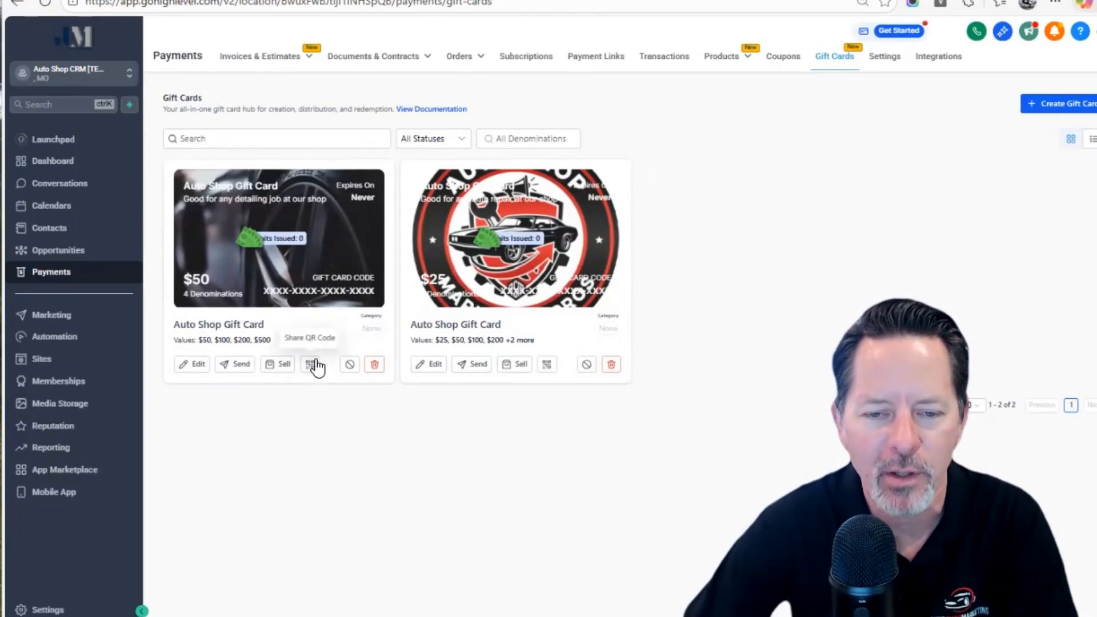
left_click(279, 364)
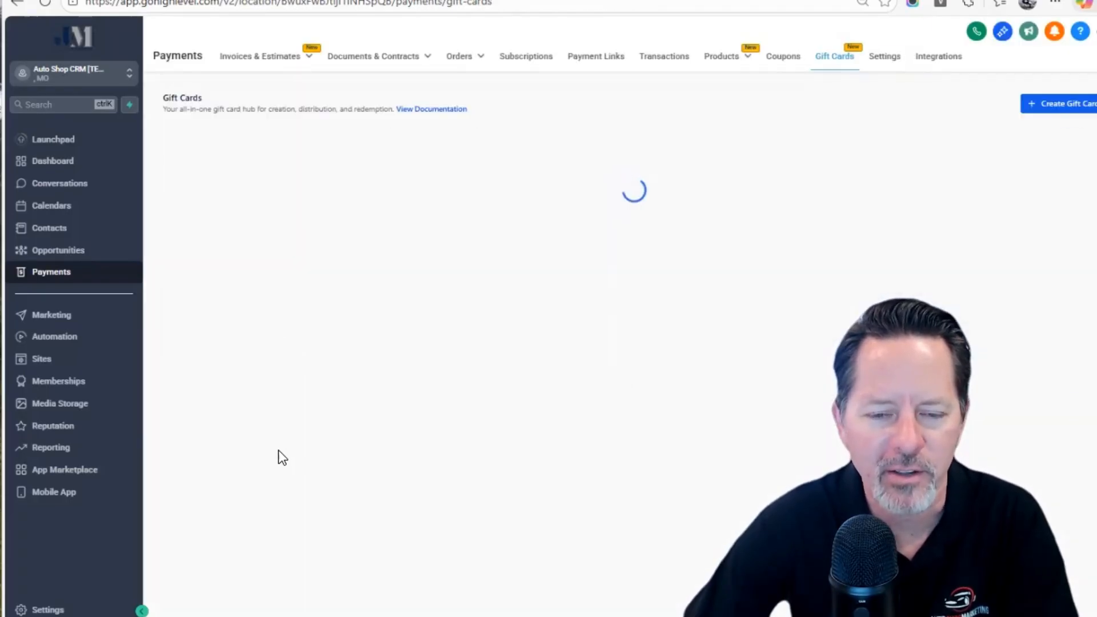
left_click(313, 364)
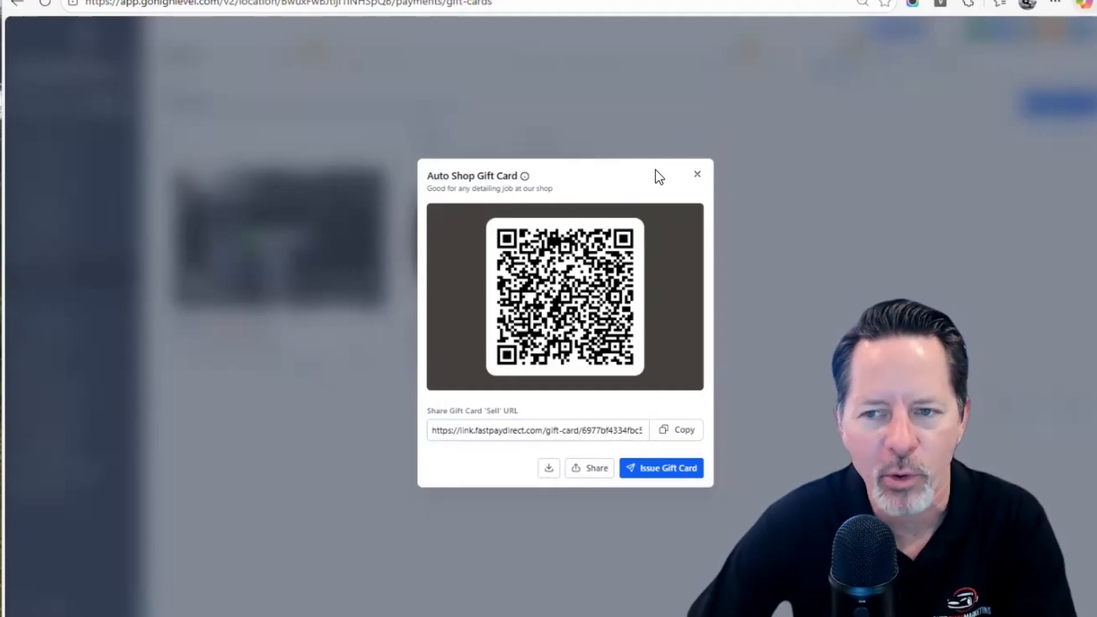
left_click(697, 174)
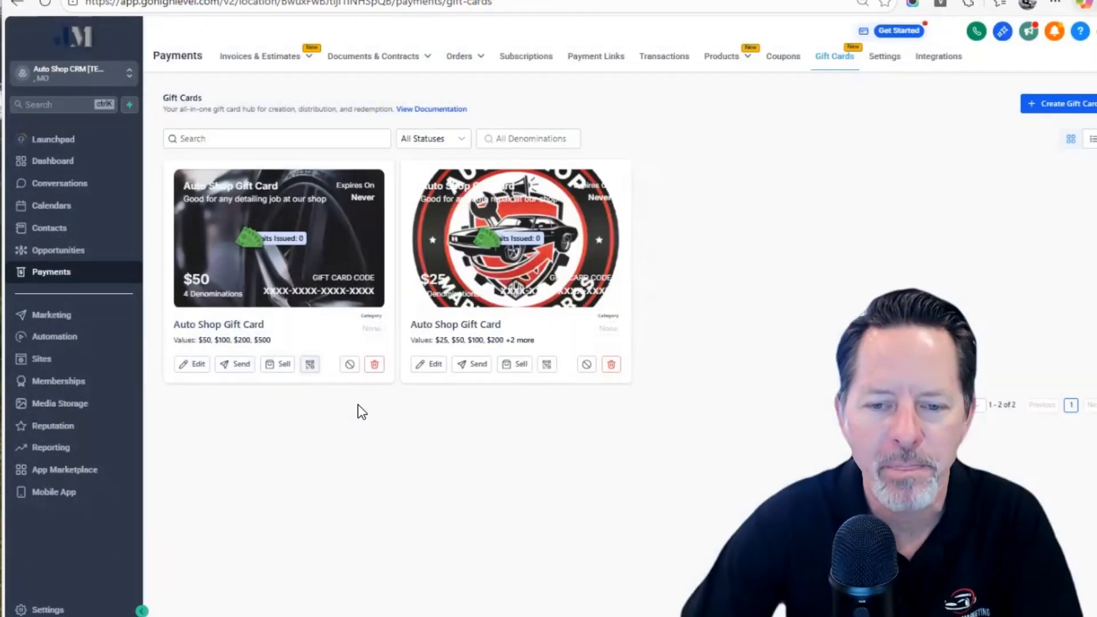
- Open the detailing card's sell page again and select its entire embed code
left_click(285, 364)
left_click_drag(368, 372, 167, 320)
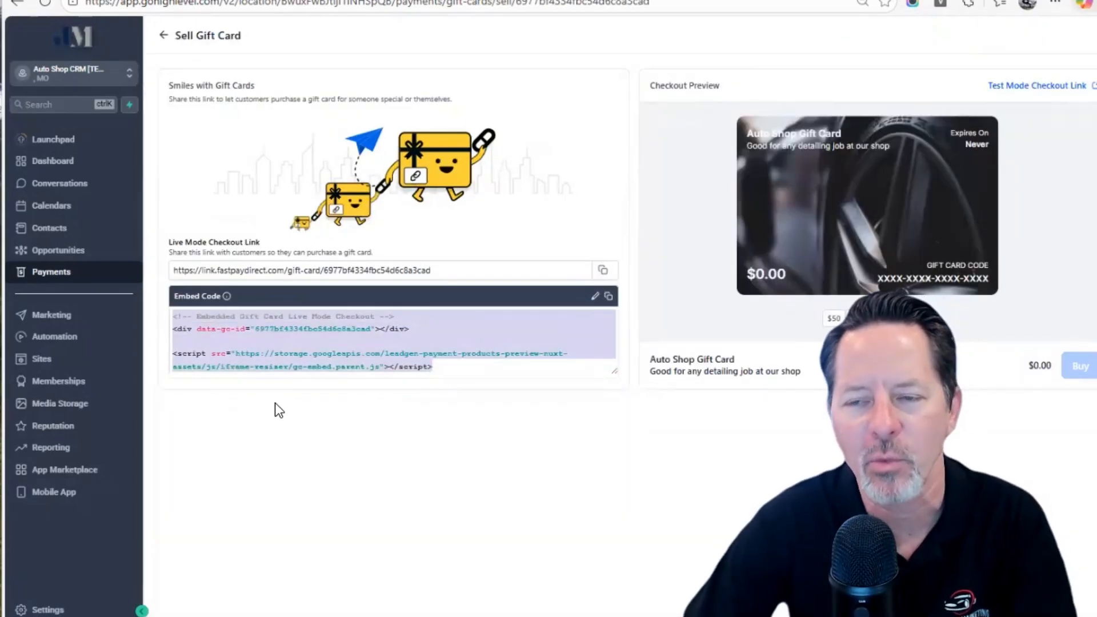